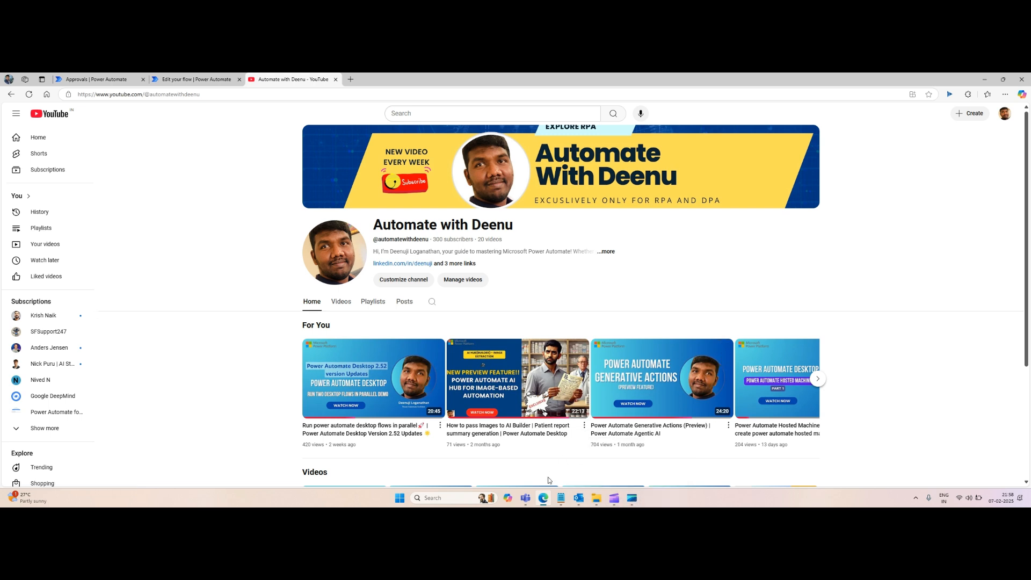
Step: Open the KA51.png damaged-car image from the Boot folder to view it
left_click(595, 501)
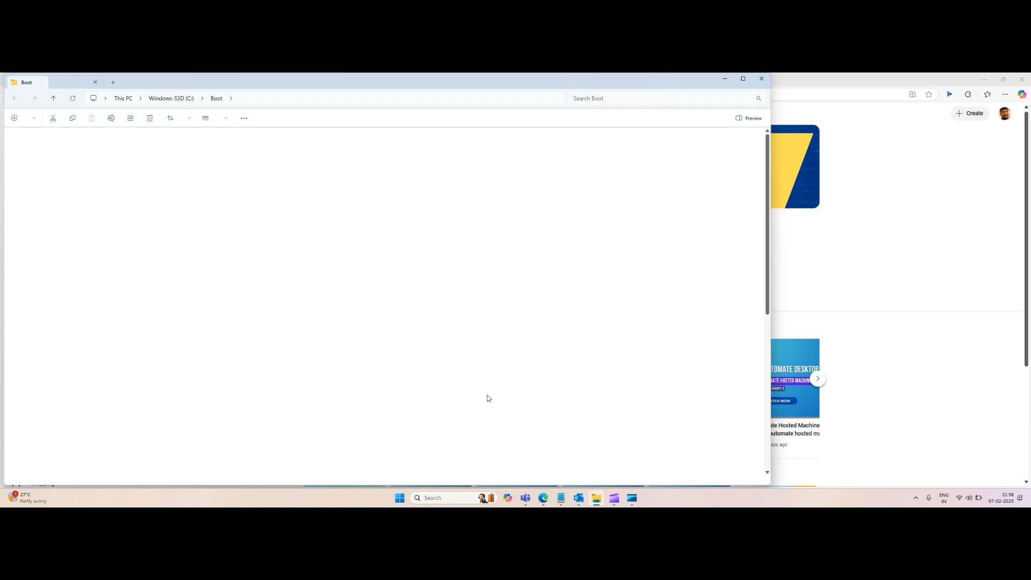
left_click(95, 180)
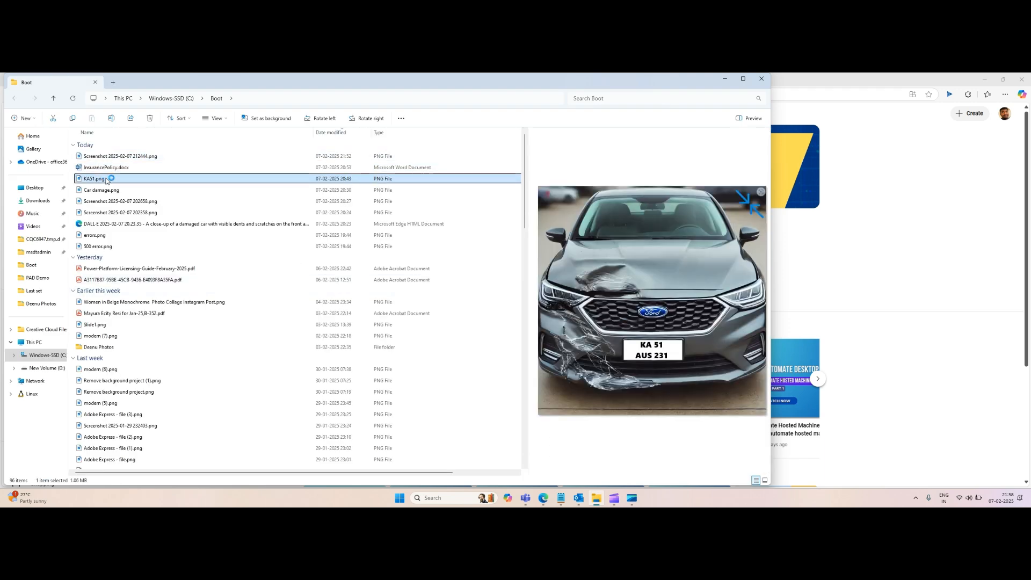
left_click(733, 82)
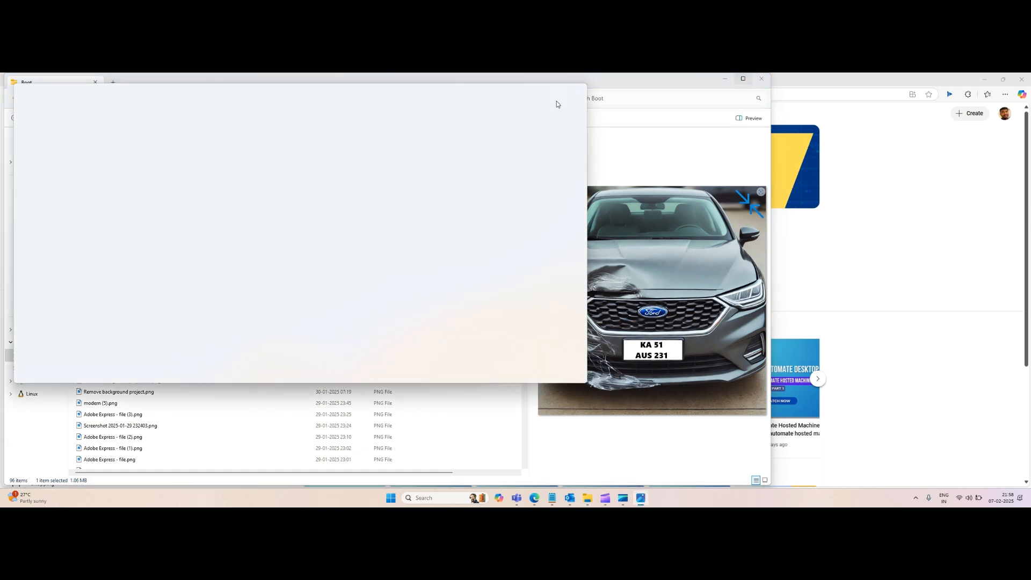
mouse_move(559, 96)
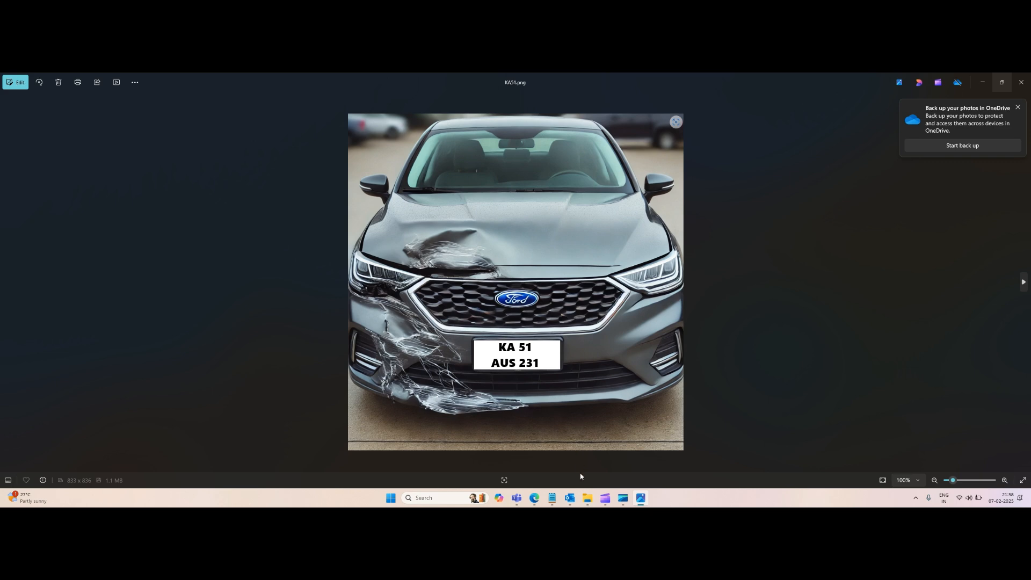
mouse_move(570, 499)
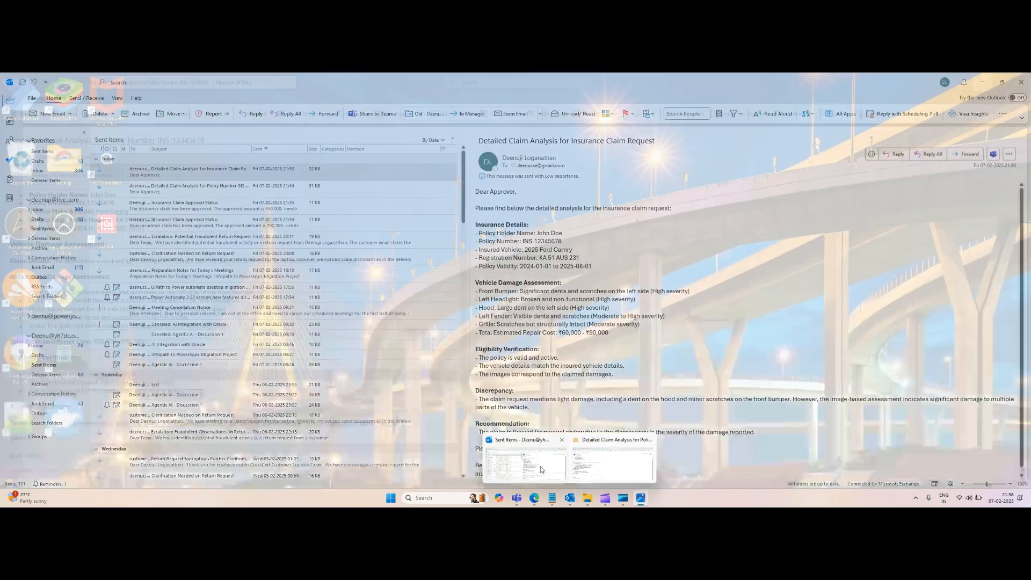
Step: Switch to Outlook, open the mailbox's Inbox and start a new email message
left_click(595, 467)
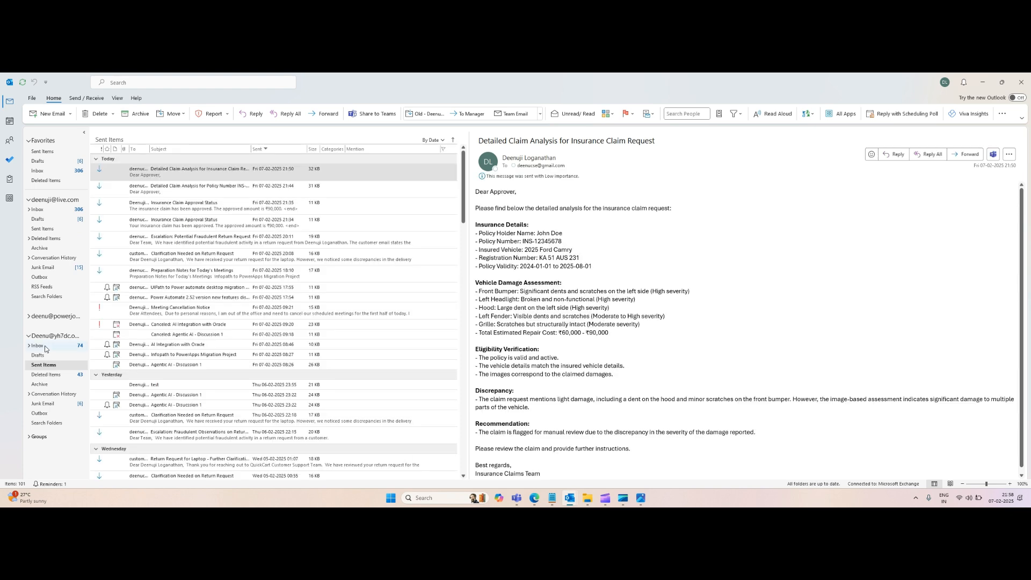
left_click(46, 345)
left_click(53, 114)
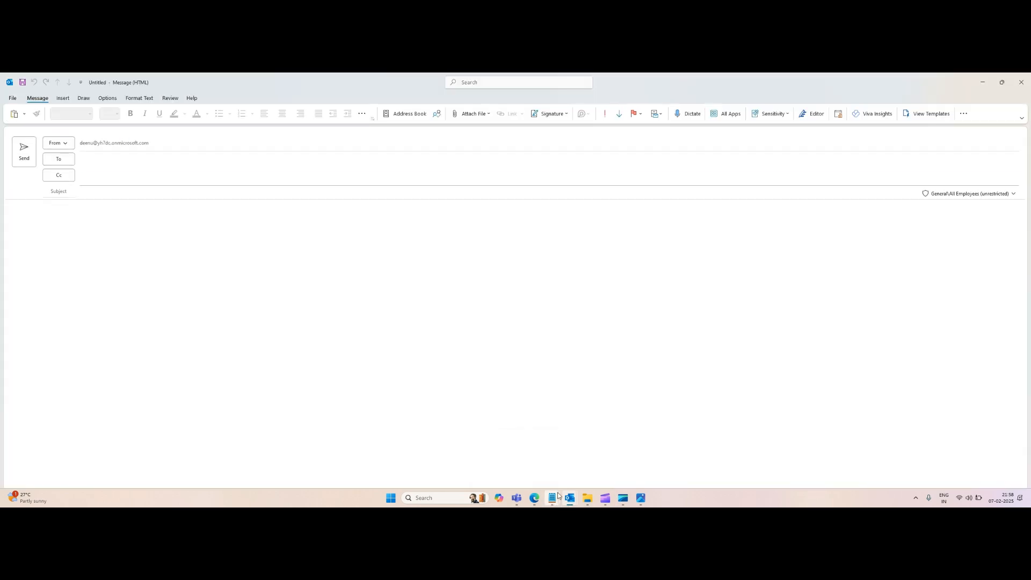
Step: Copy the claim request email text from the Notepad file and paste it into the new message body
mouse_move(558, 496)
left_click(557, 467)
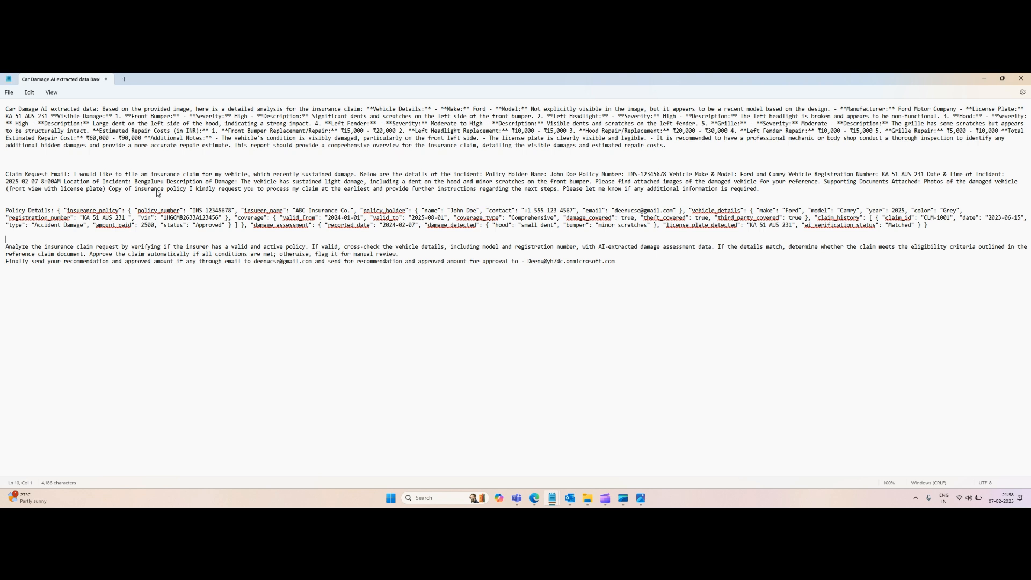
left_click_drag(74, 174, 761, 189)
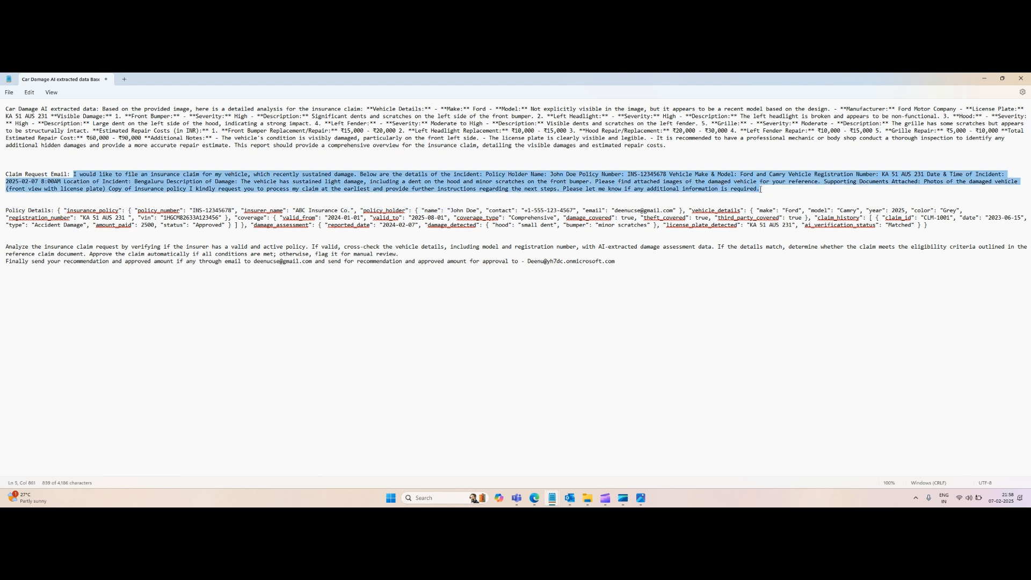
key("ctrl+c")
key("alt+Tab")
left_click(107, 254)
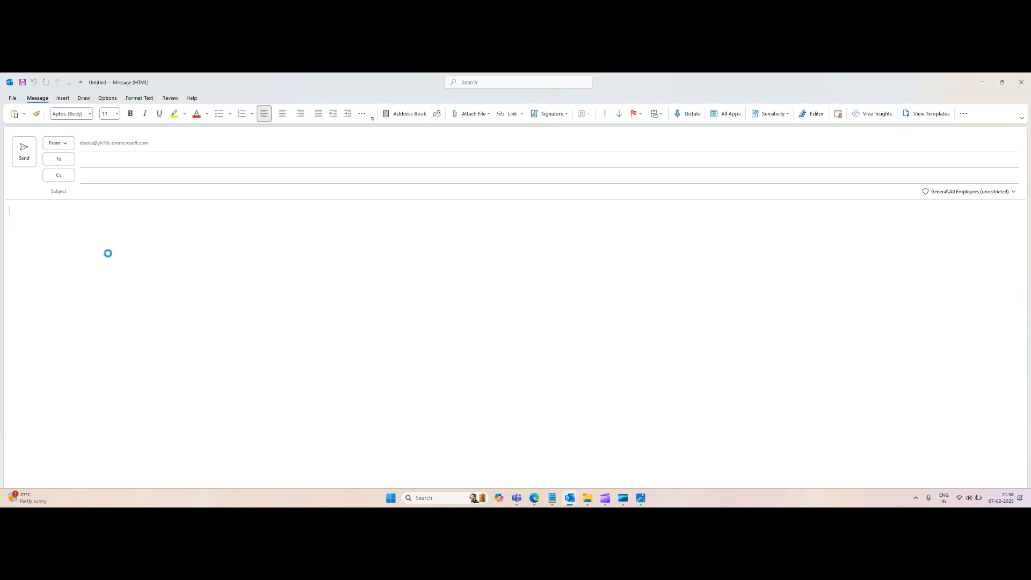
key("ctrl+v")
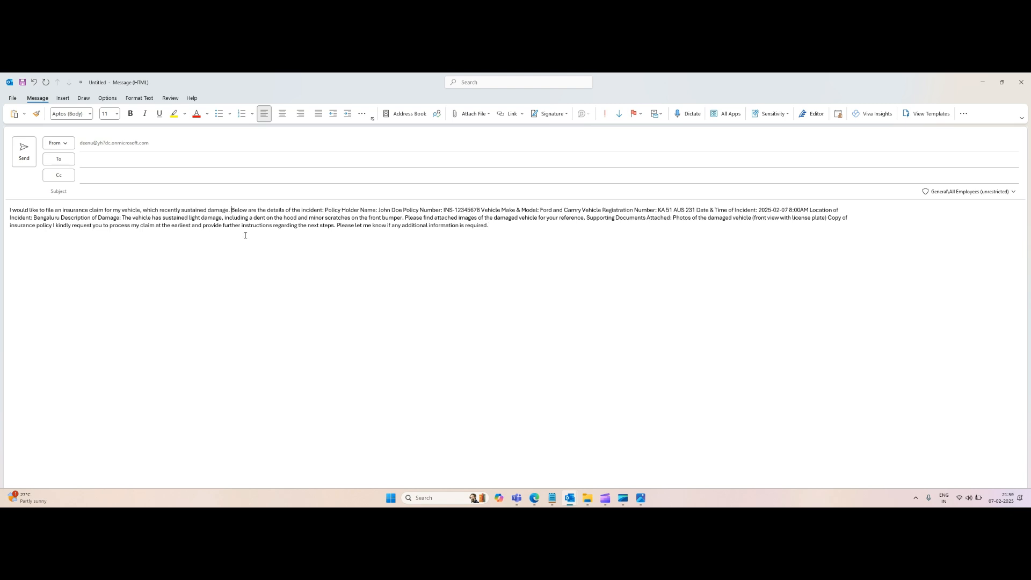
Step: Break the pasted text into separate lines for the intro, policy holder, policy number, vehicle, registration, date and location
key("Return")
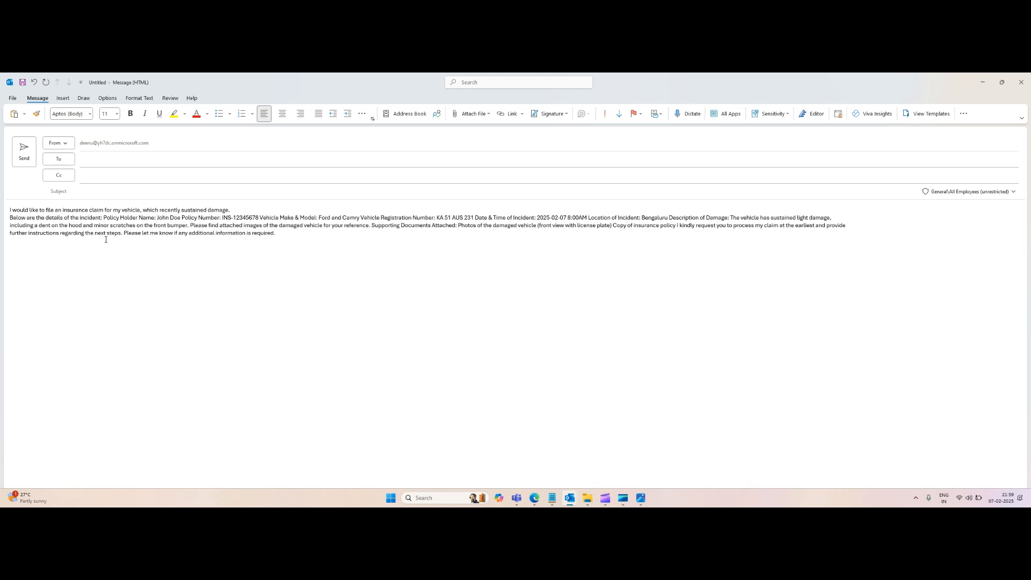
left_click(104, 218)
key("Return")
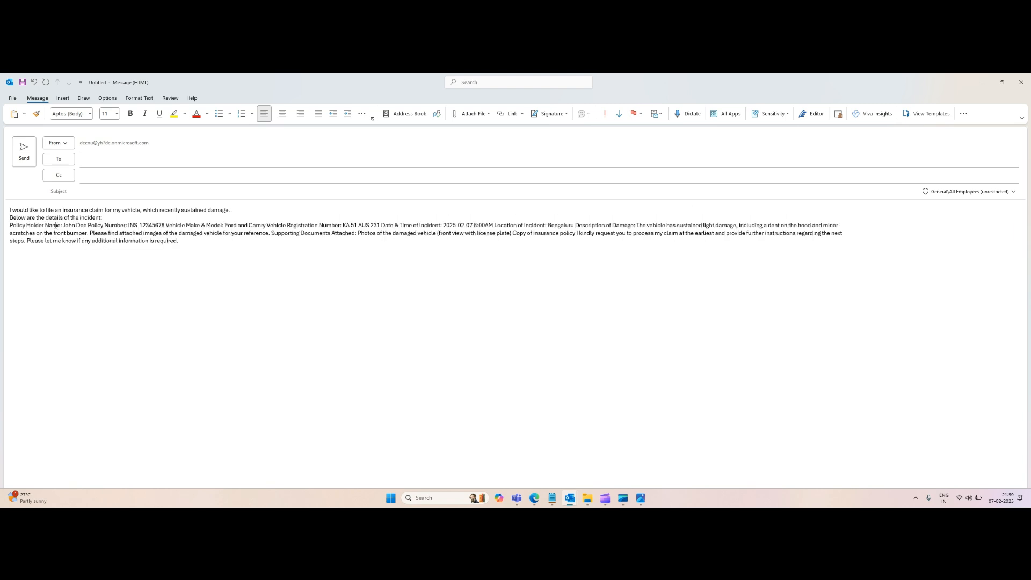
left_click(90, 226)
key("Return")
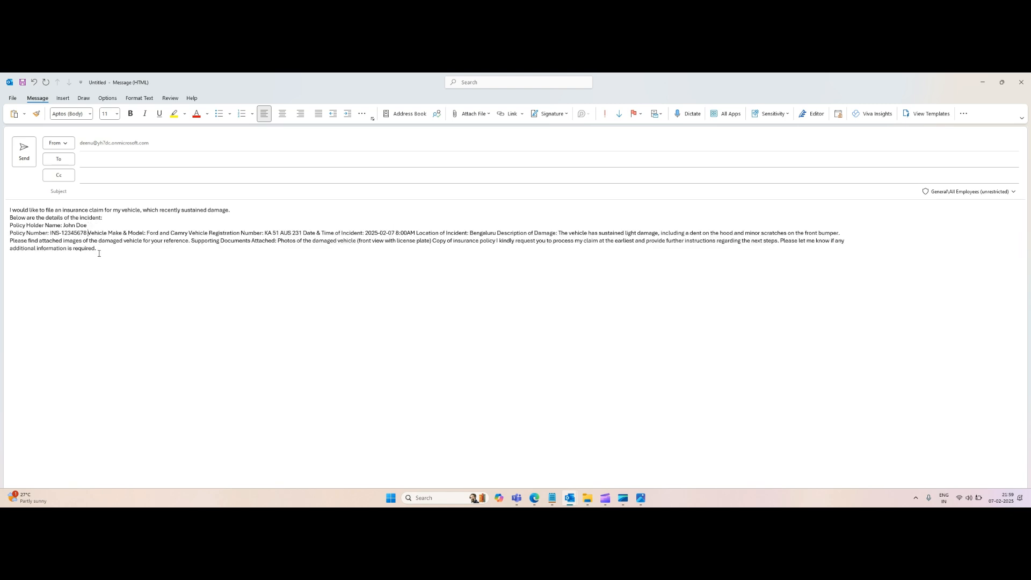
key("Return")
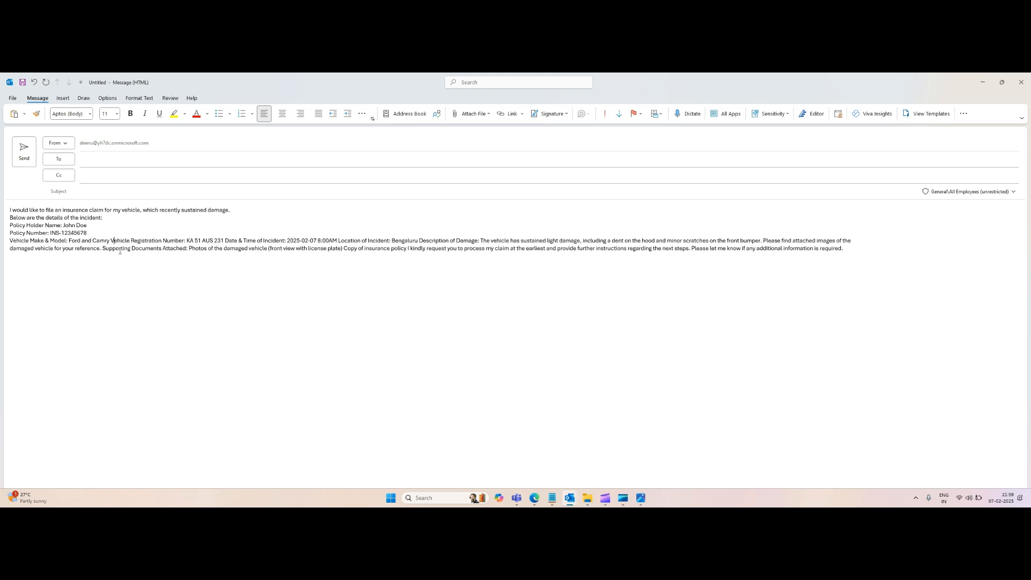
key("Return")
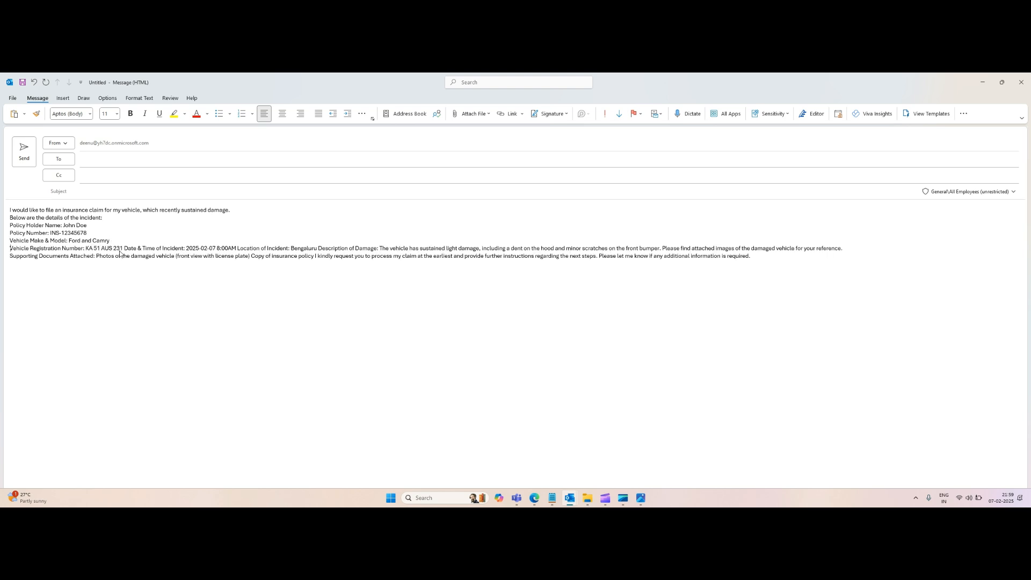
left_click(123, 250)
key("Return")
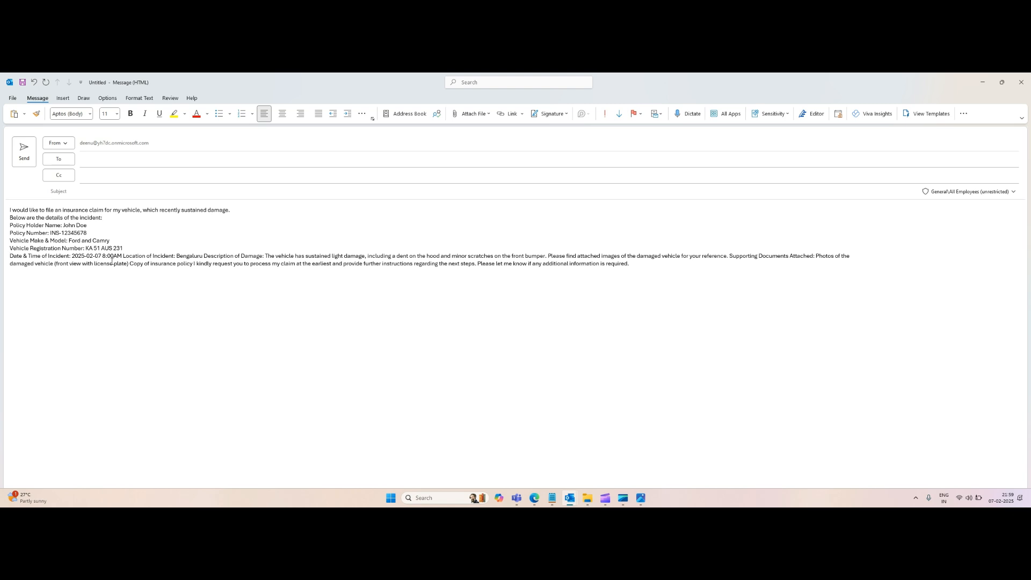
left_click(123, 257)
key("Return")
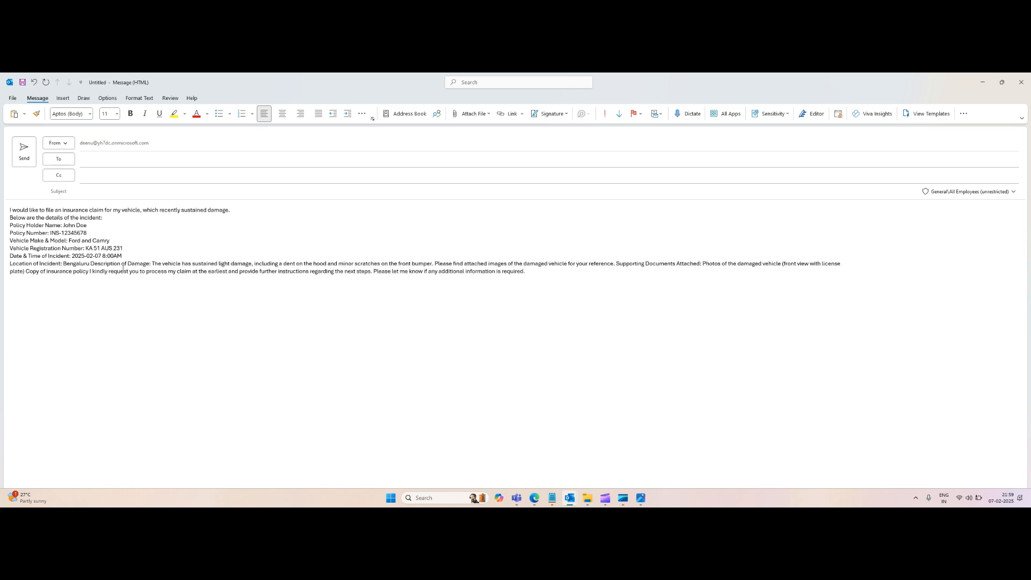
left_click(90, 264)
key("Return")
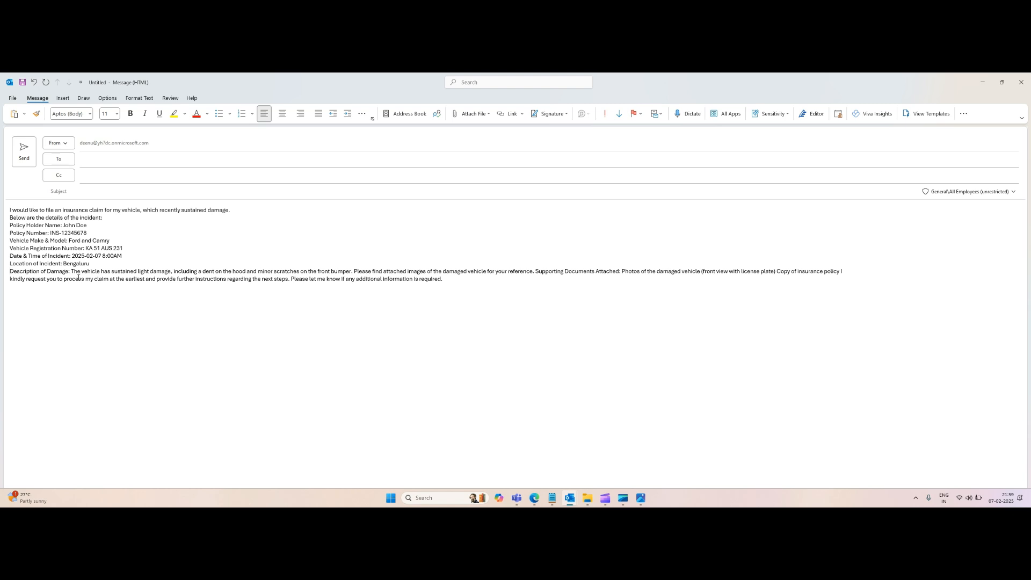
Step: Put the damage description, attachments note, supporting documents and closing request on separate lines, adding blank lines for spacing
left_click(354, 272)
key("Return")
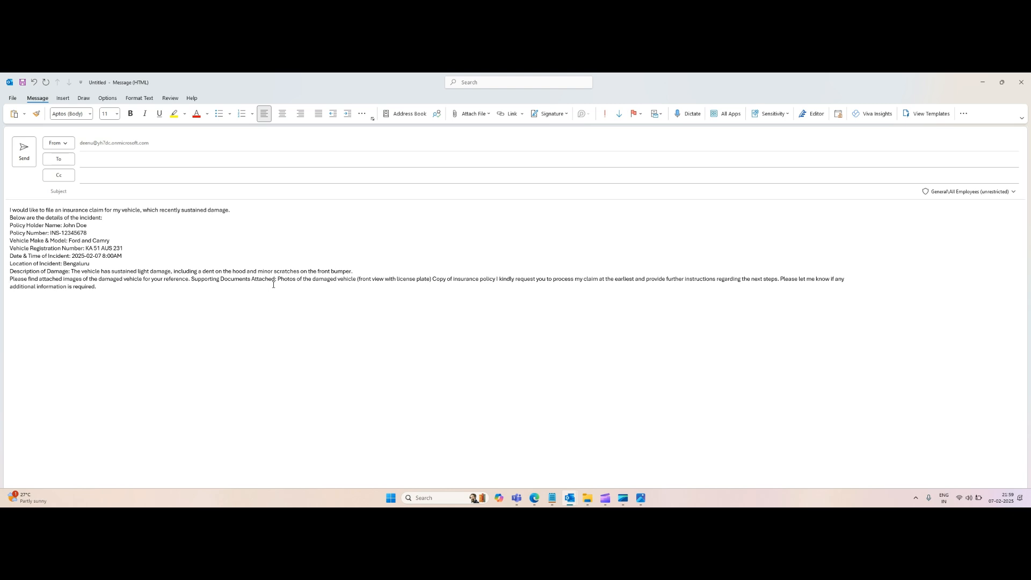
key("Return")
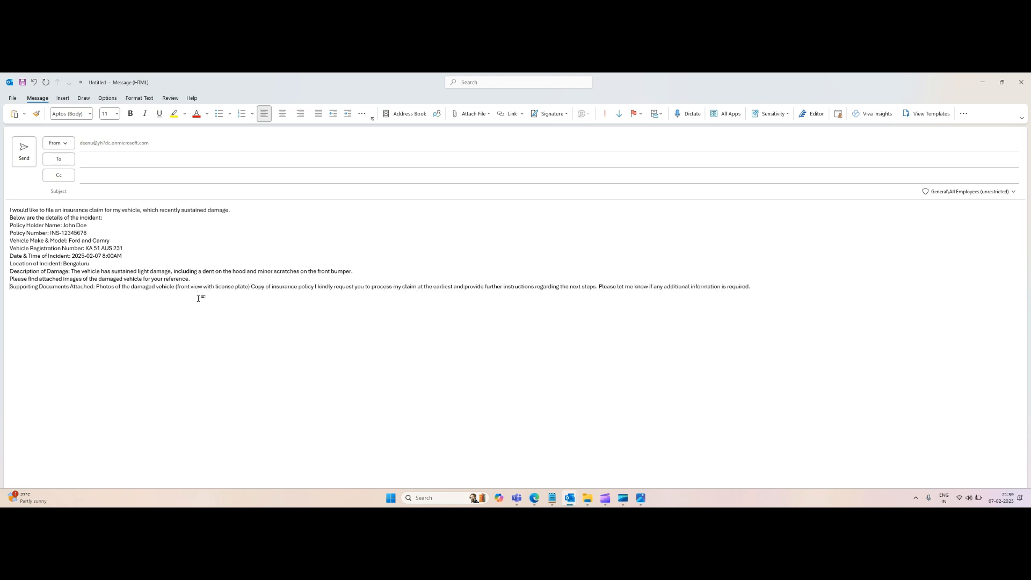
left_click(252, 287)
key("Return")
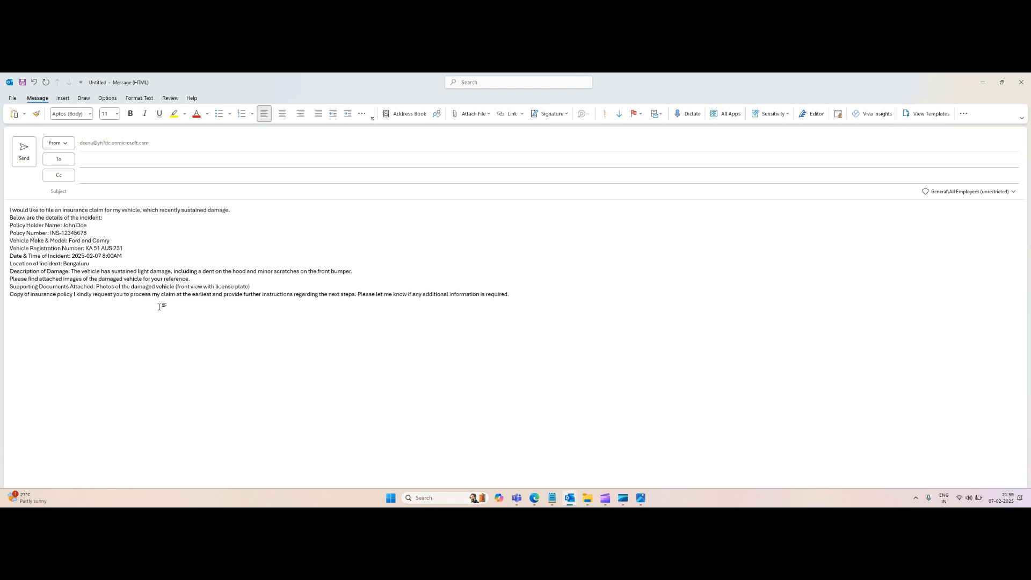
left_click(74, 294)
key("Return")
key("Return")
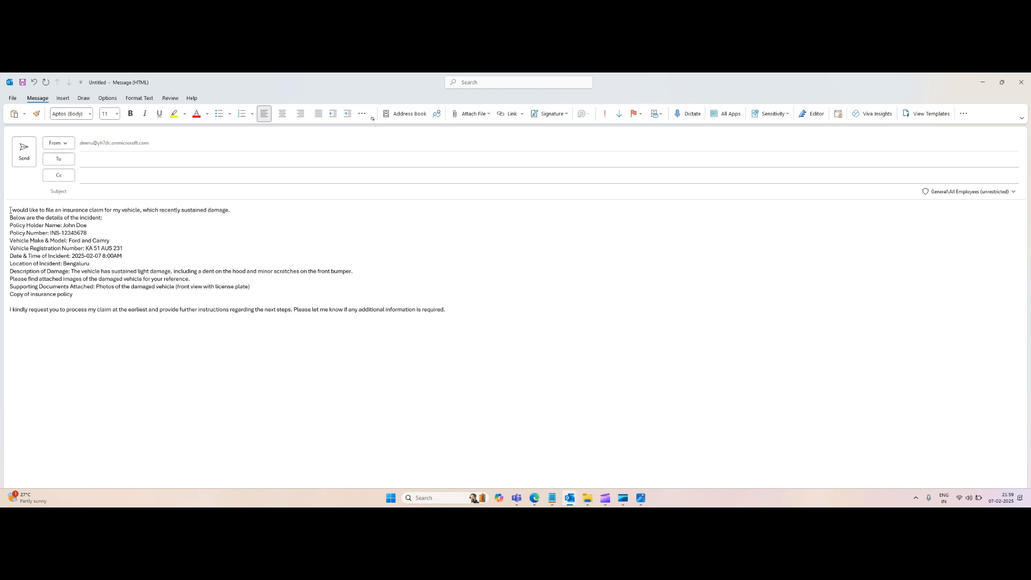
key("Return")
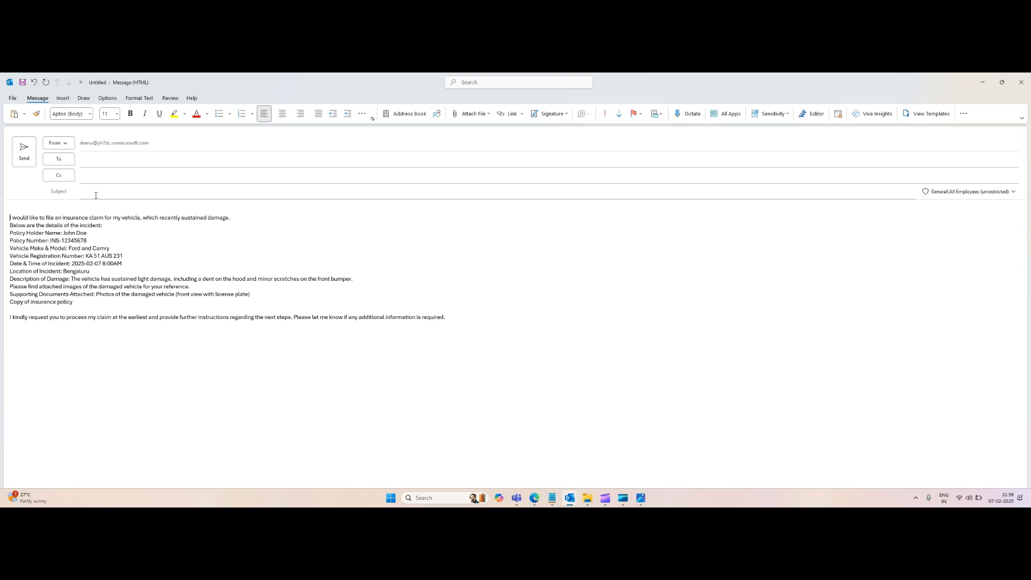
Step: Set the email subject to "Claim request for my ford car"
key("alt+Tab")
left_click(218, 210)
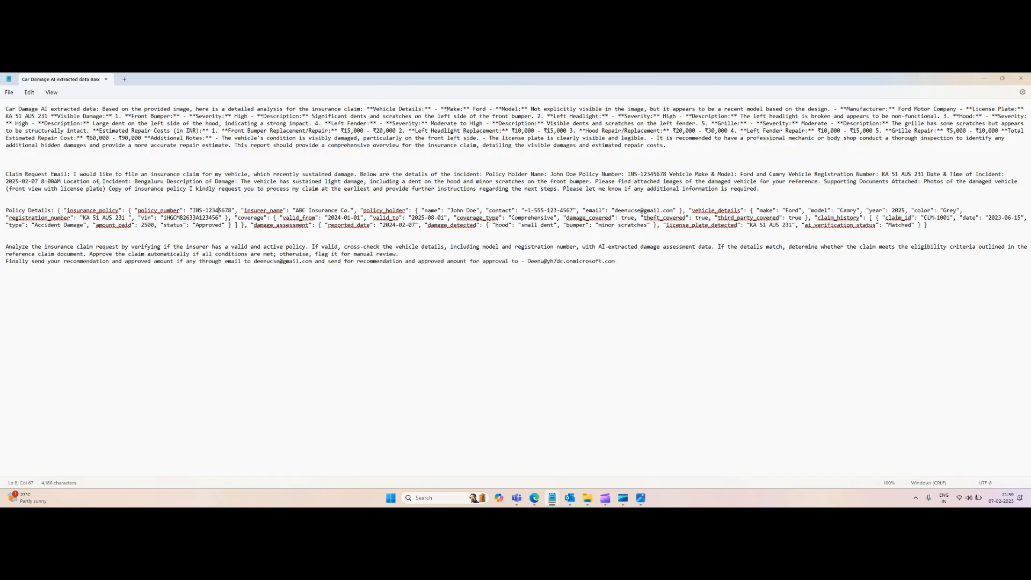
key("alt+Tab")
left_click(221, 195)
type("C")
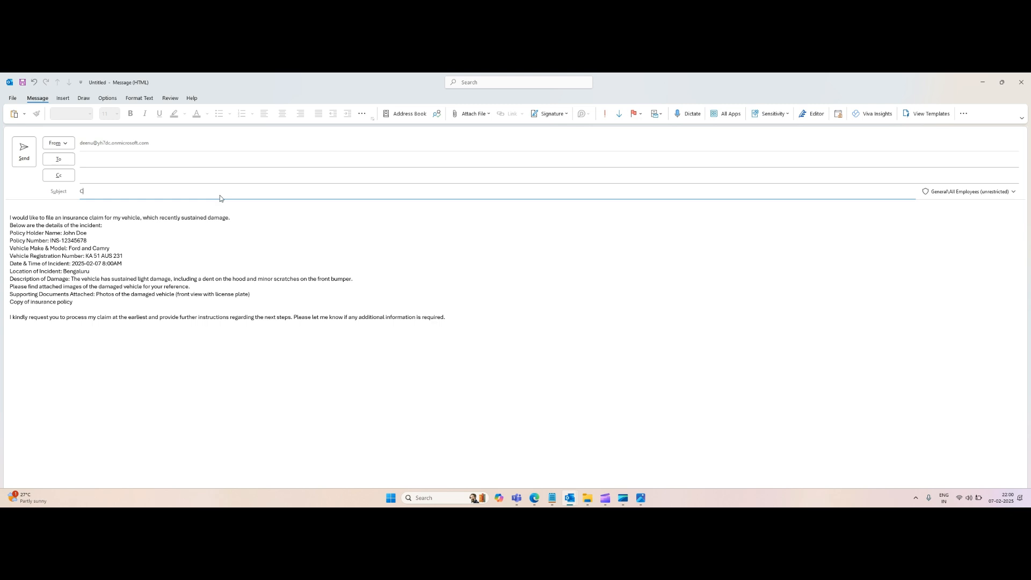
type("laim request ")
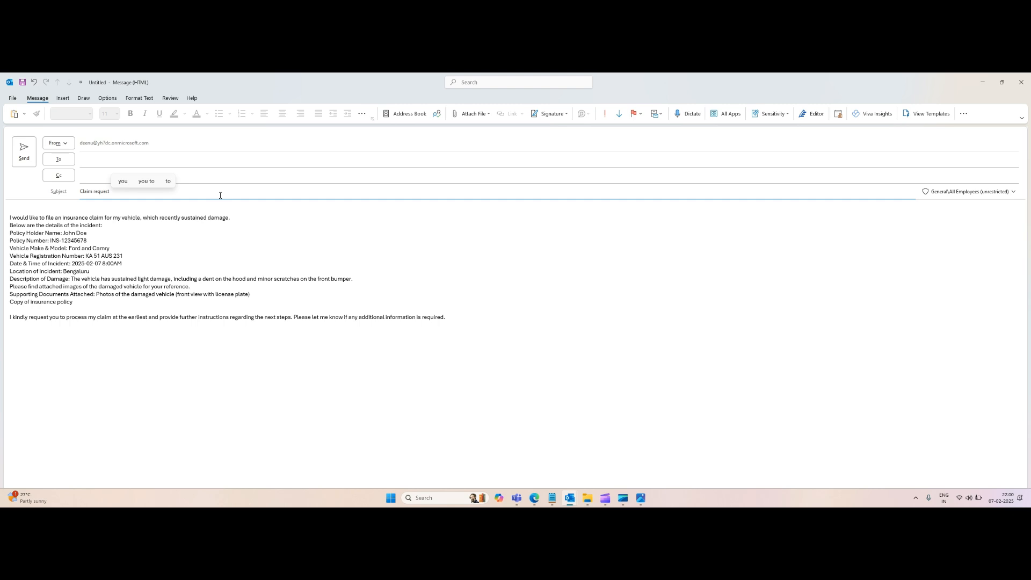
type("for my ford car")
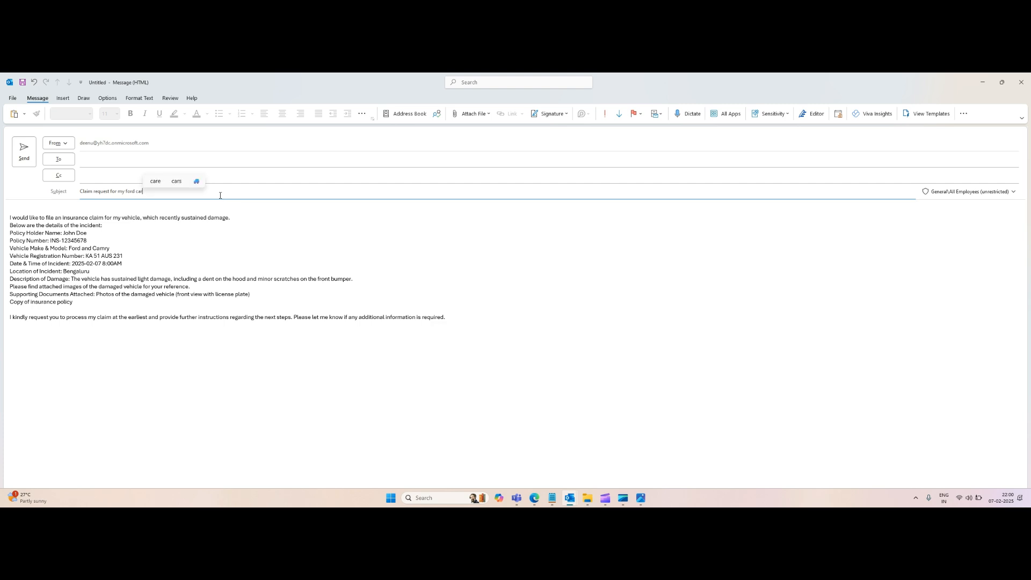
Step: Add the suggested contact as the To recipient of the email
left_click(89, 164)
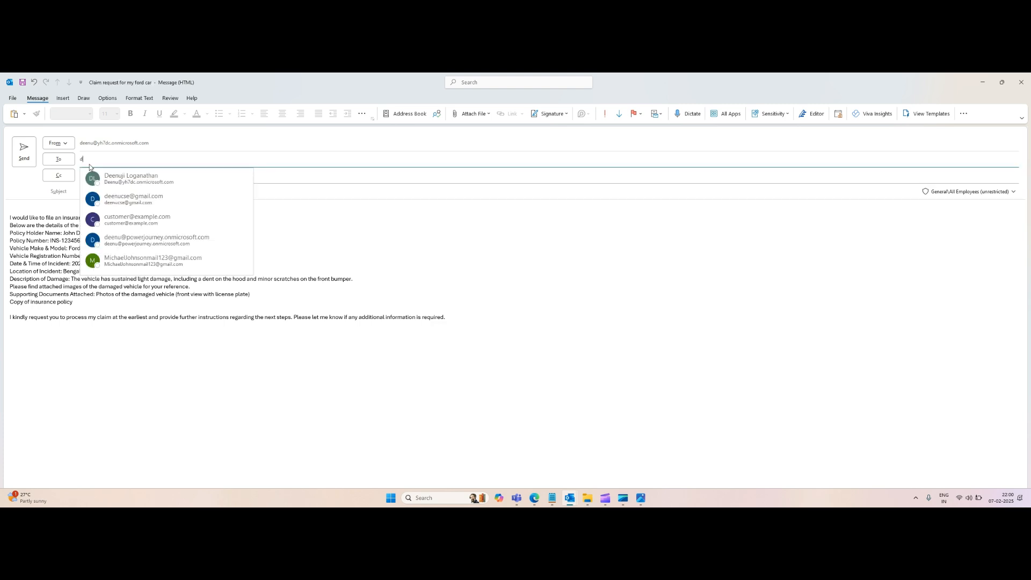
type("dee")
left_click(140, 183)
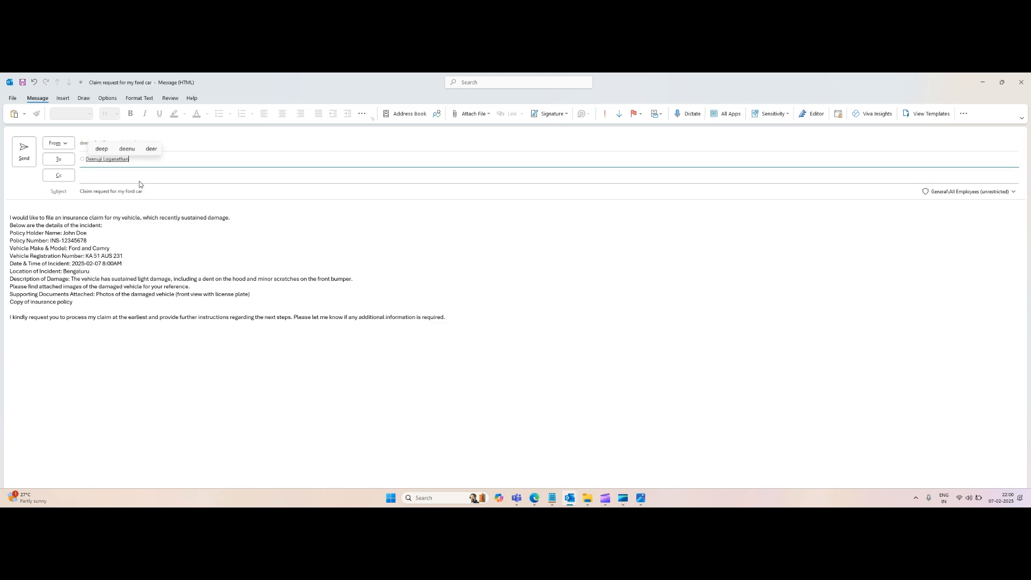
left_click(134, 305)
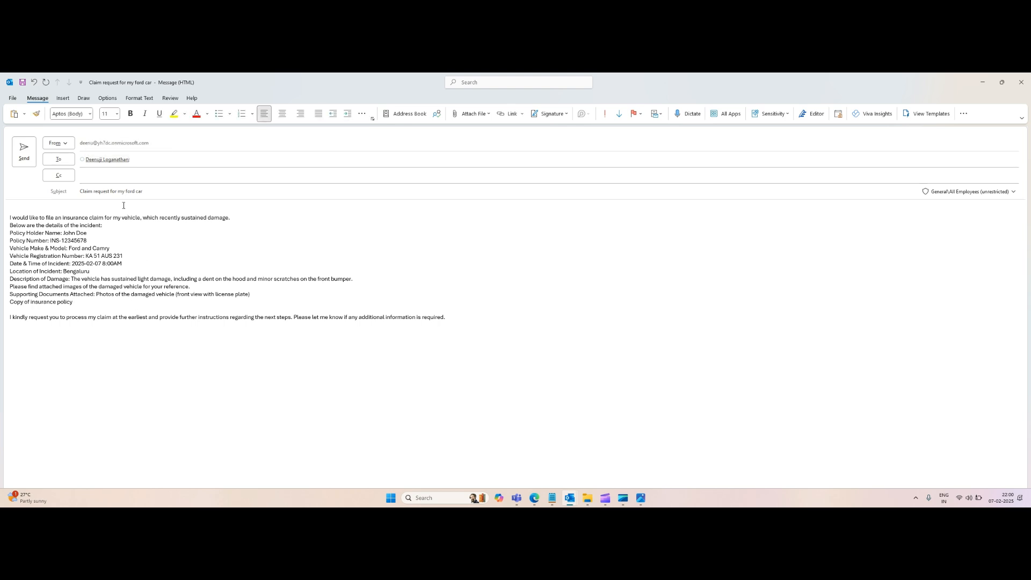
Step: Attach the recent KA51.png image to the email and send it
left_click(459, 116)
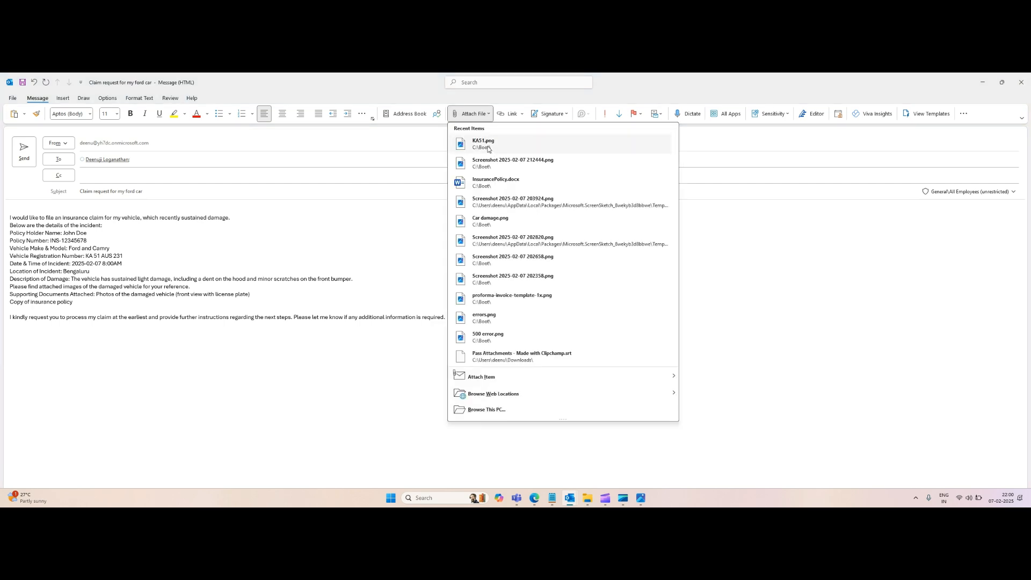
left_click(488, 148)
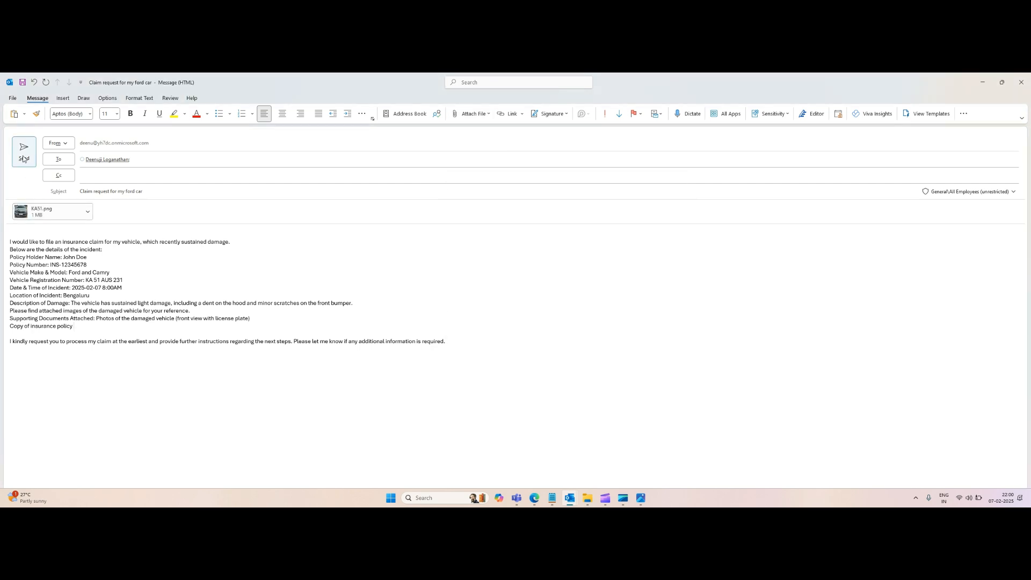
left_click(24, 159)
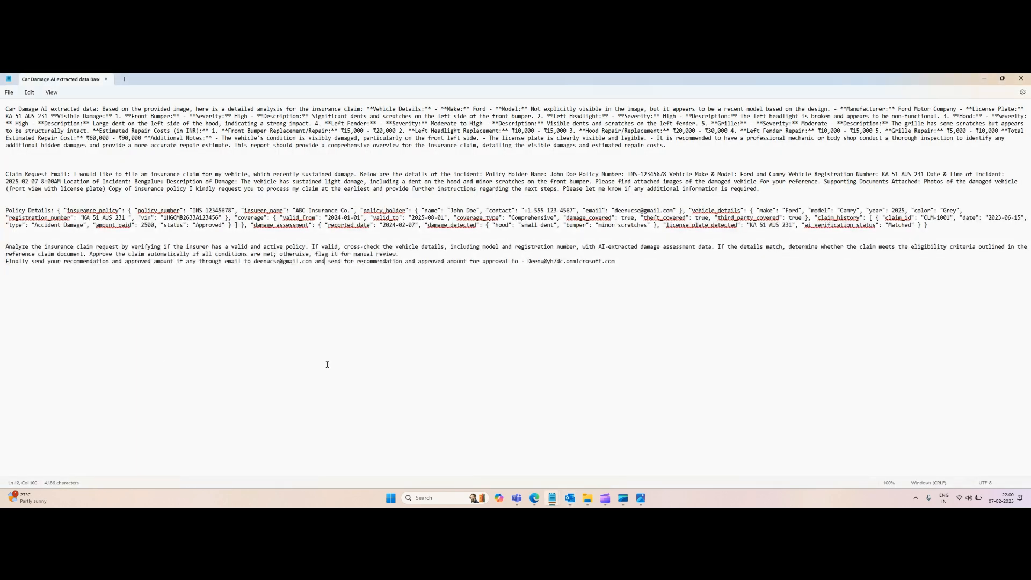
key("alt+Tab")
key("alt+Tab")
key("alt+Tab")
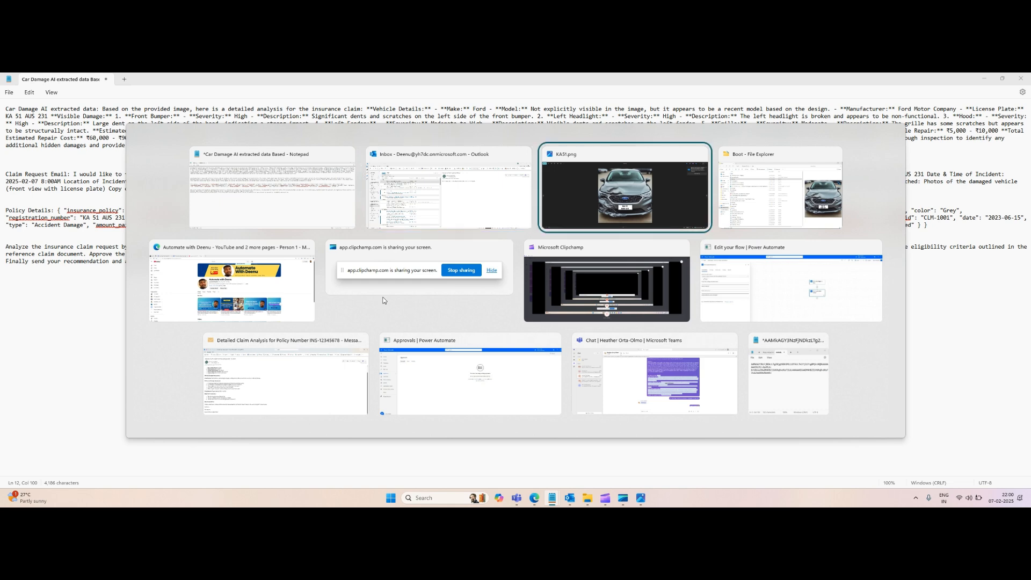
Step: Create a new automated cloud flow triggered by "When a new email arrives (V2)" for Outlook.com
key("alt+Tab")
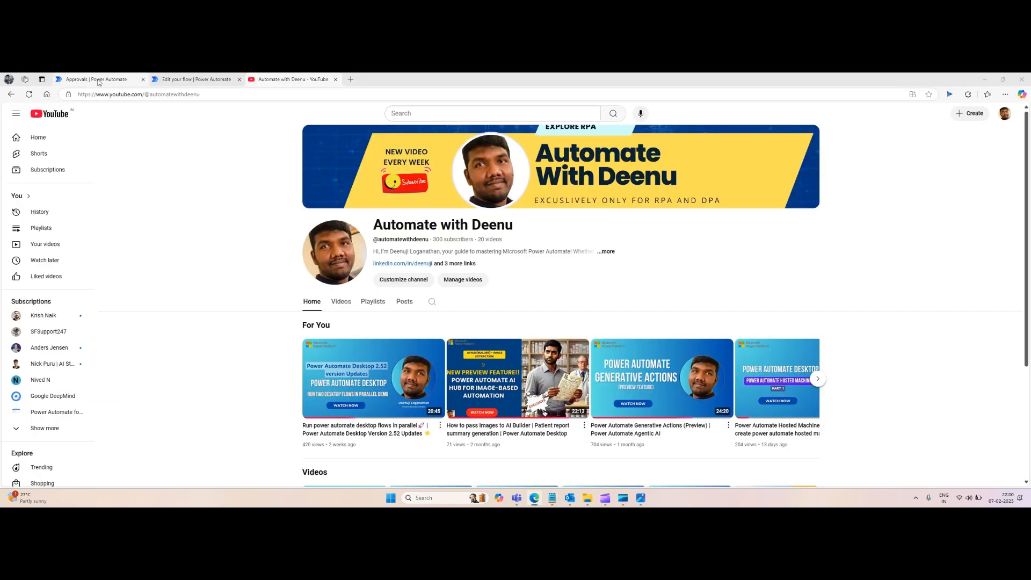
left_click(99, 80)
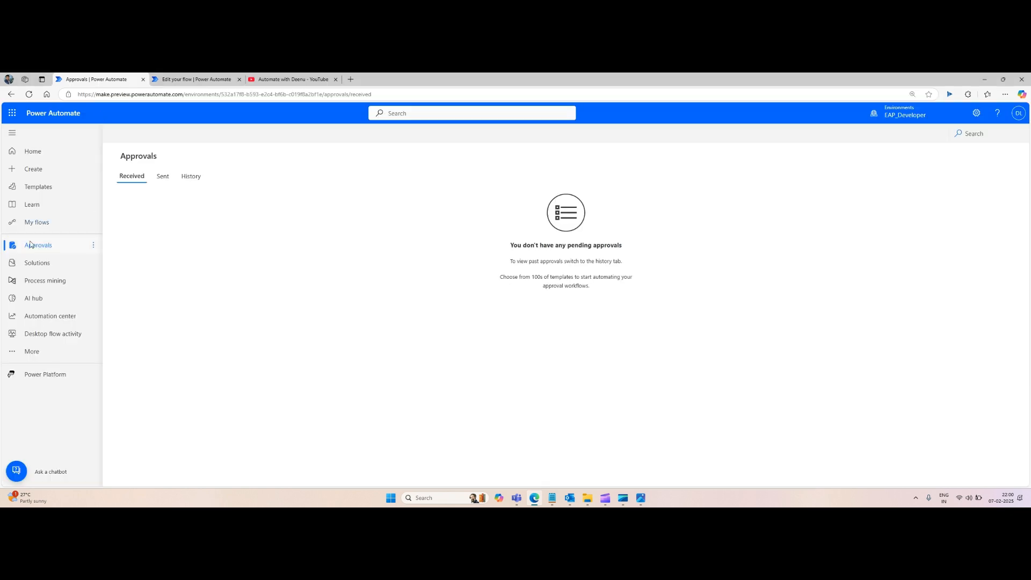
left_click(32, 223)
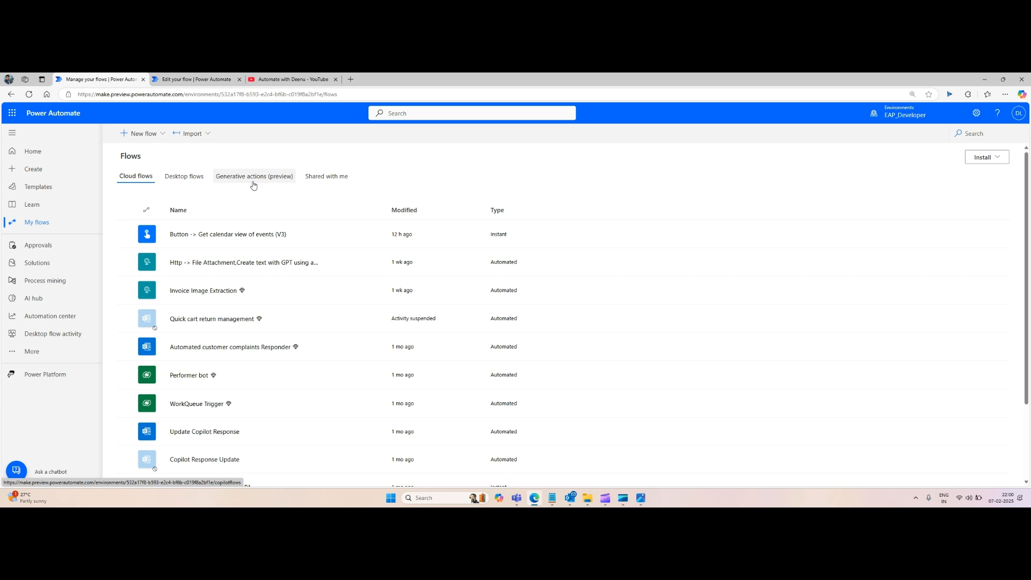
left_click(163, 135)
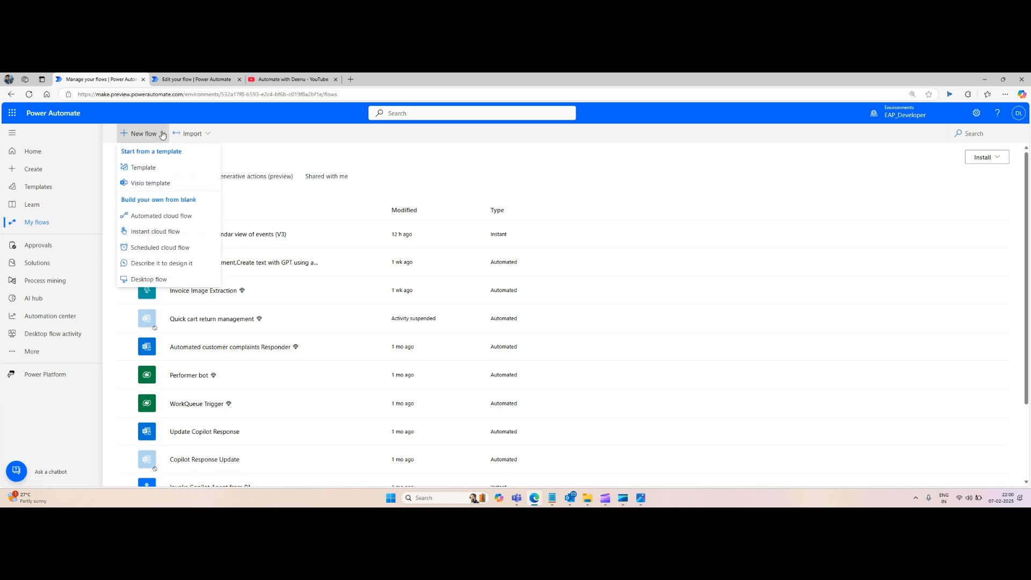
left_click(156, 216)
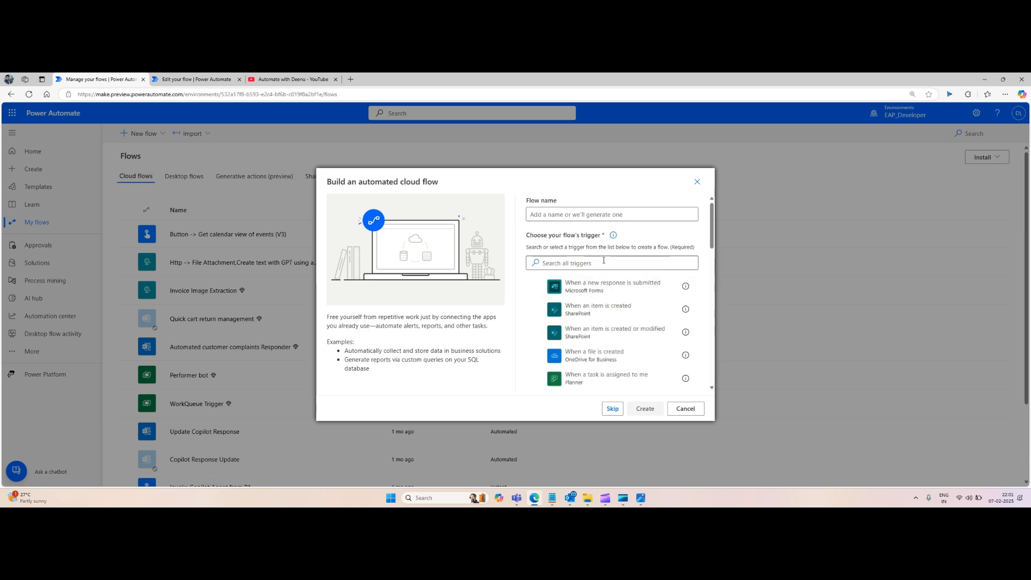
left_click(605, 263)
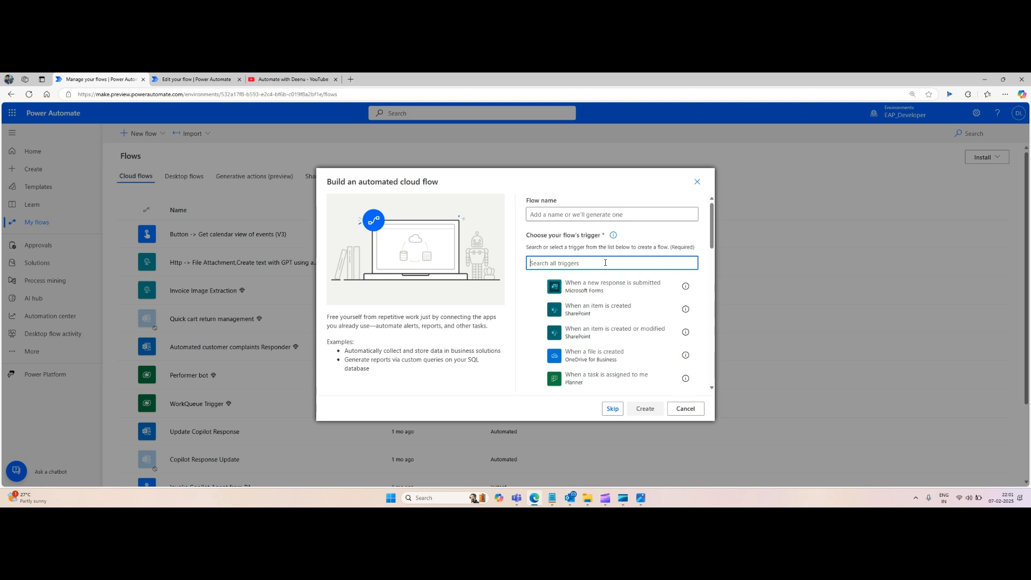
type("when email a")
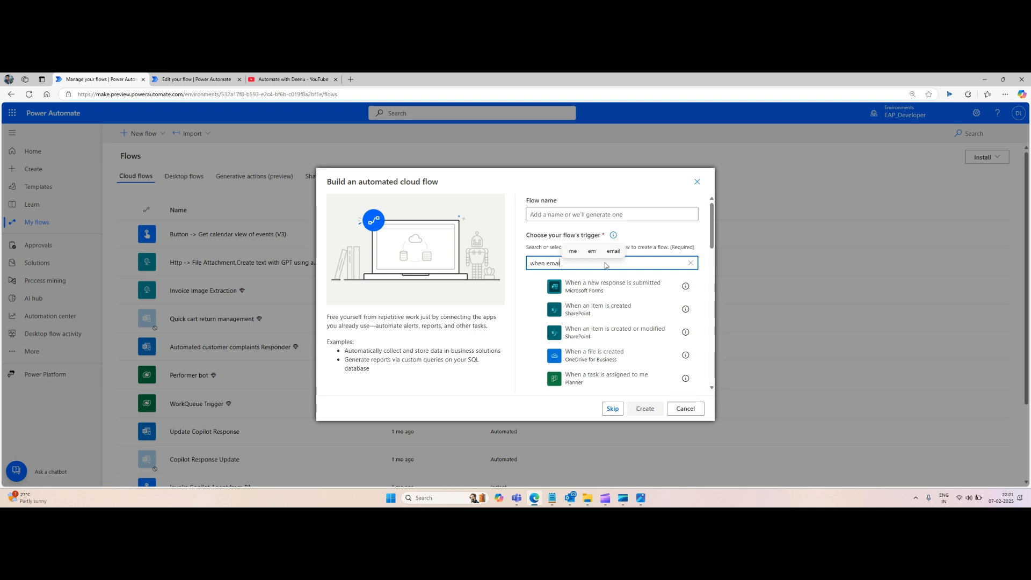
type("rrive")
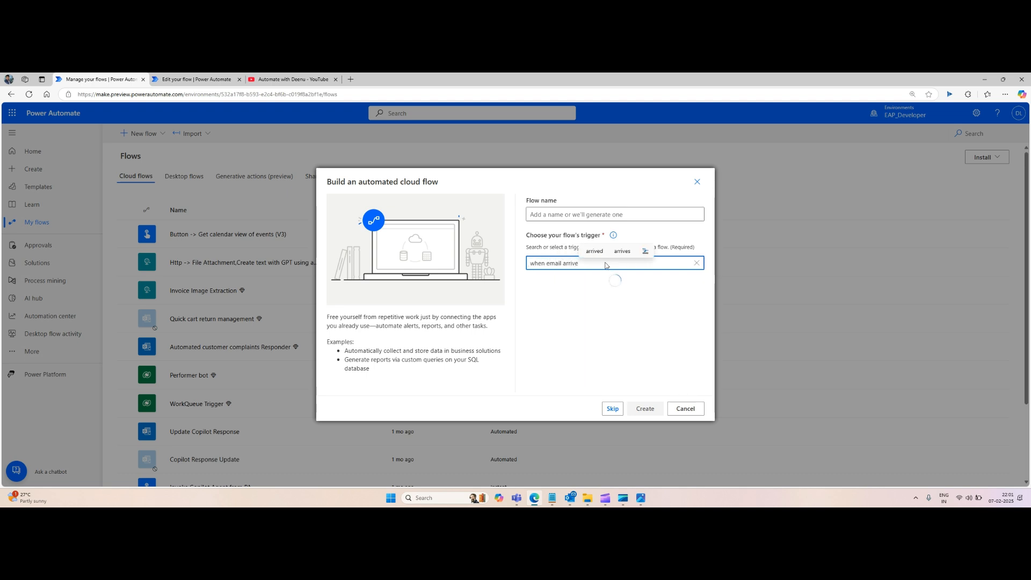
left_click(614, 288)
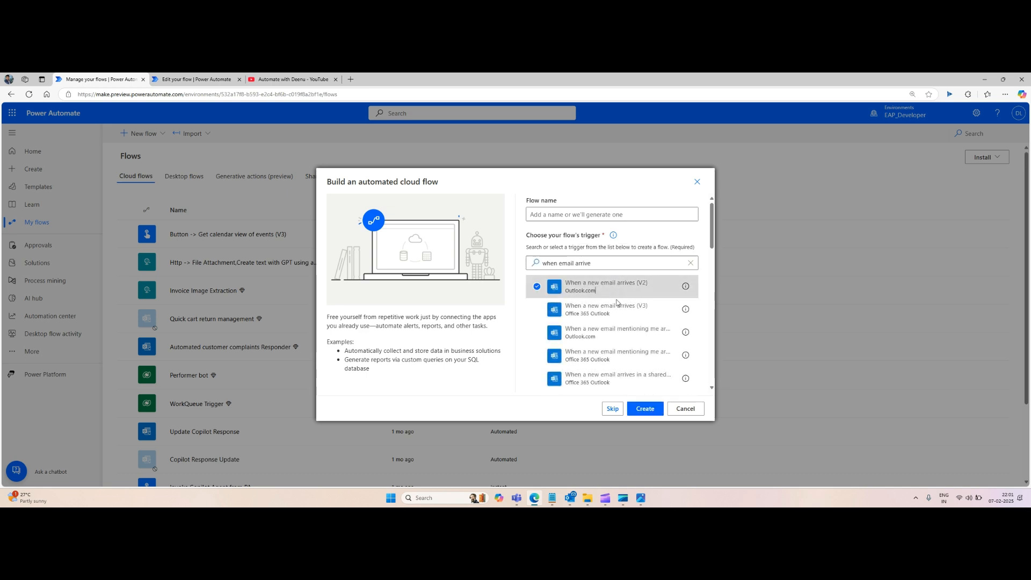
left_click(645, 408)
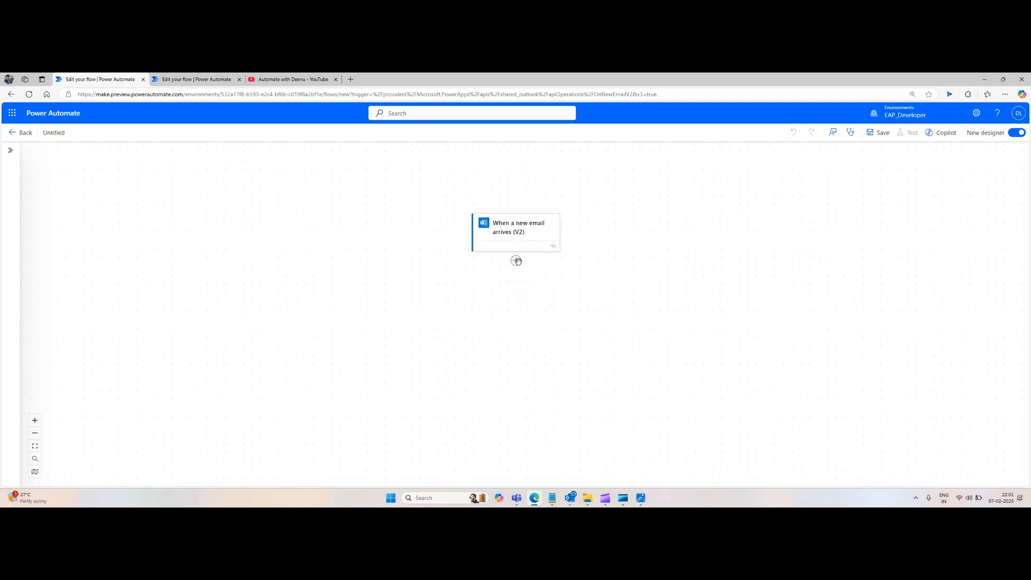
left_click(517, 262)
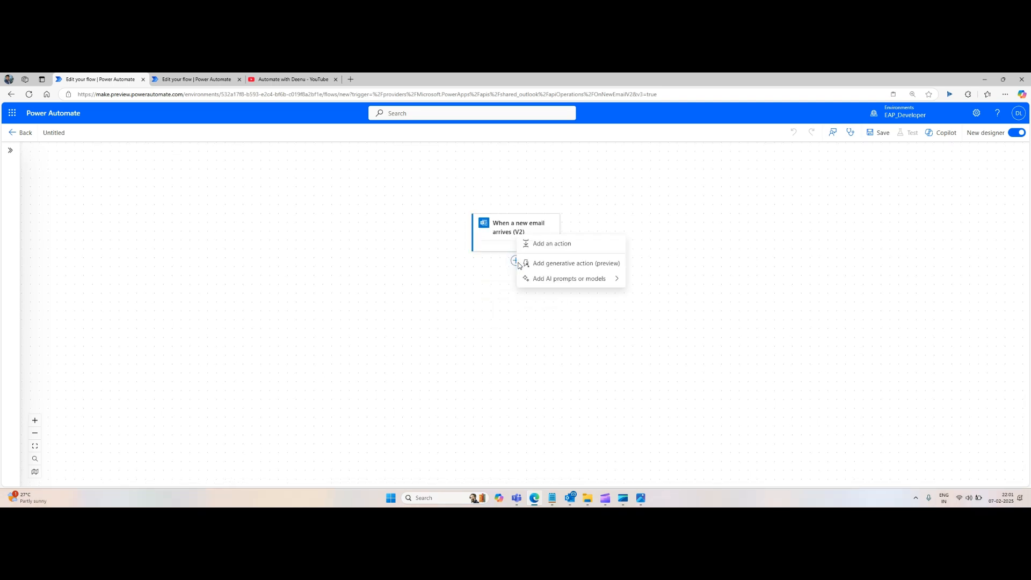
left_click(570, 269)
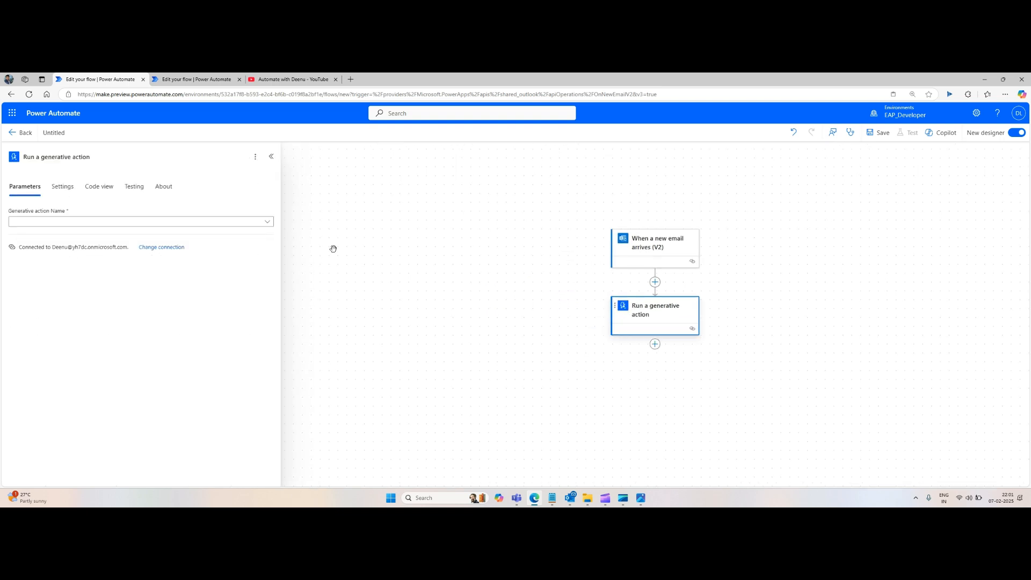
left_click(268, 222)
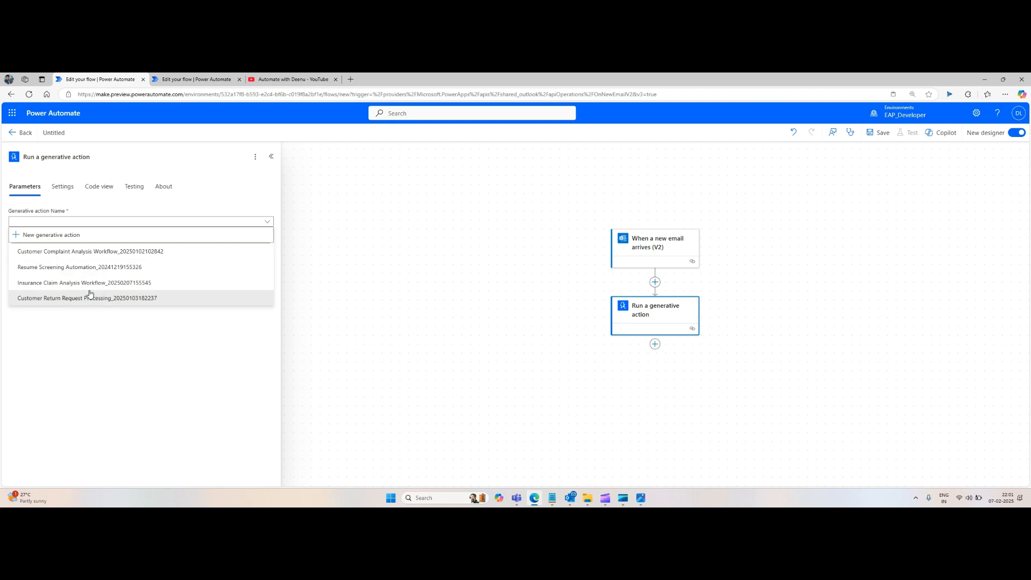
left_click(57, 284)
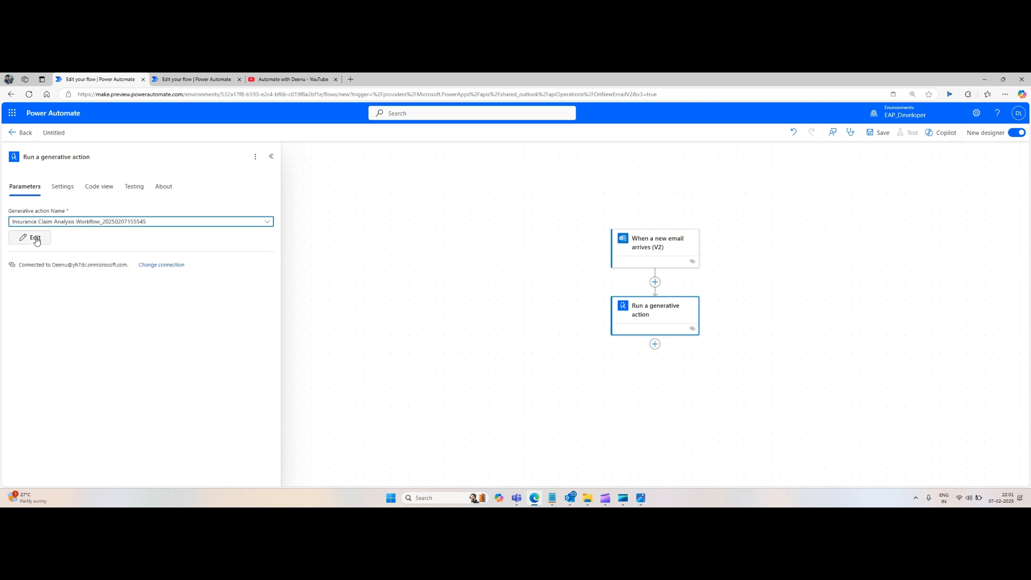
left_click(36, 239)
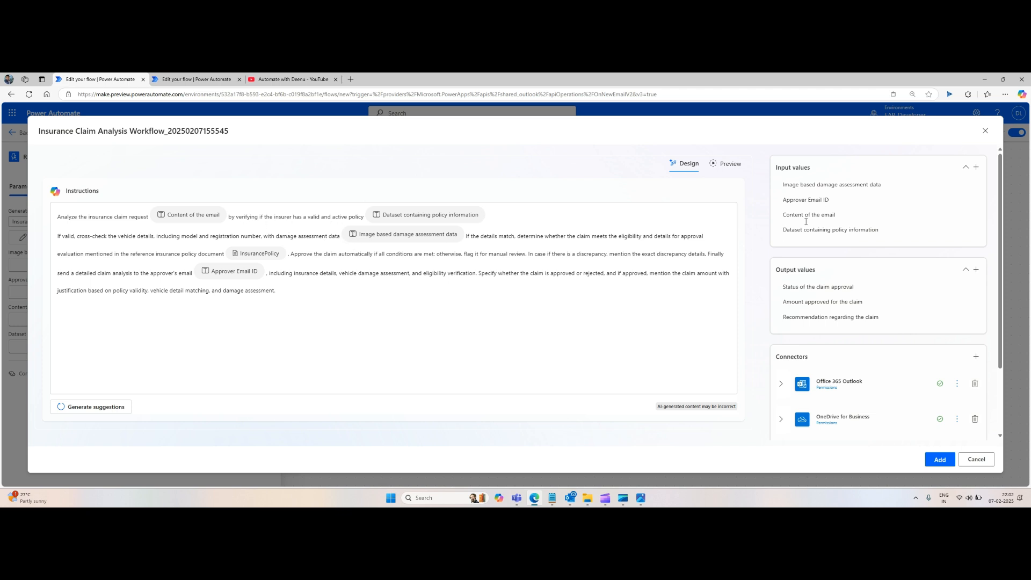
Step: Open the Damaged Car Checker prompt in AI hub and upload KA51.png as sample data for its CarImage input
left_click(194, 79)
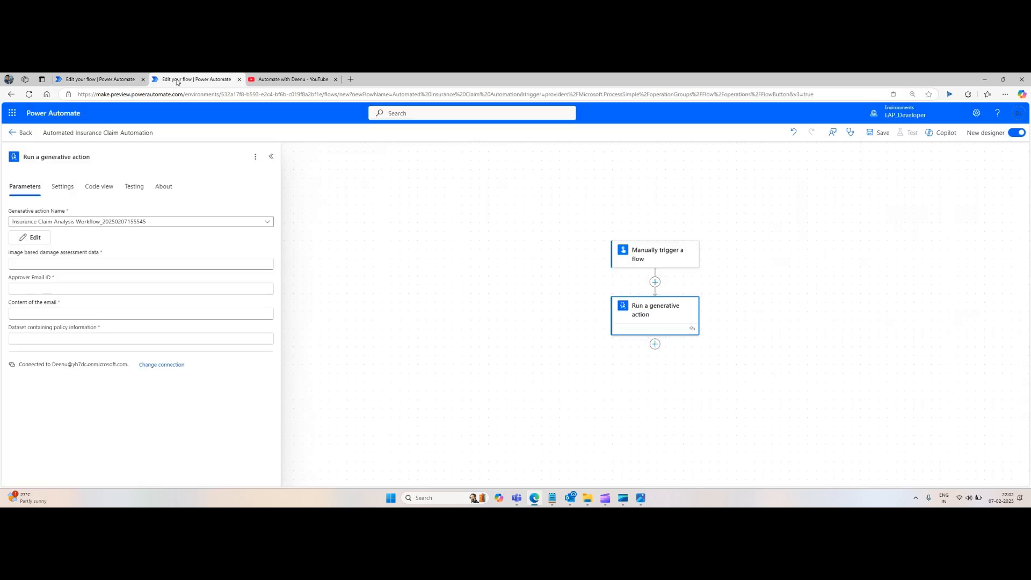
left_click(25, 133)
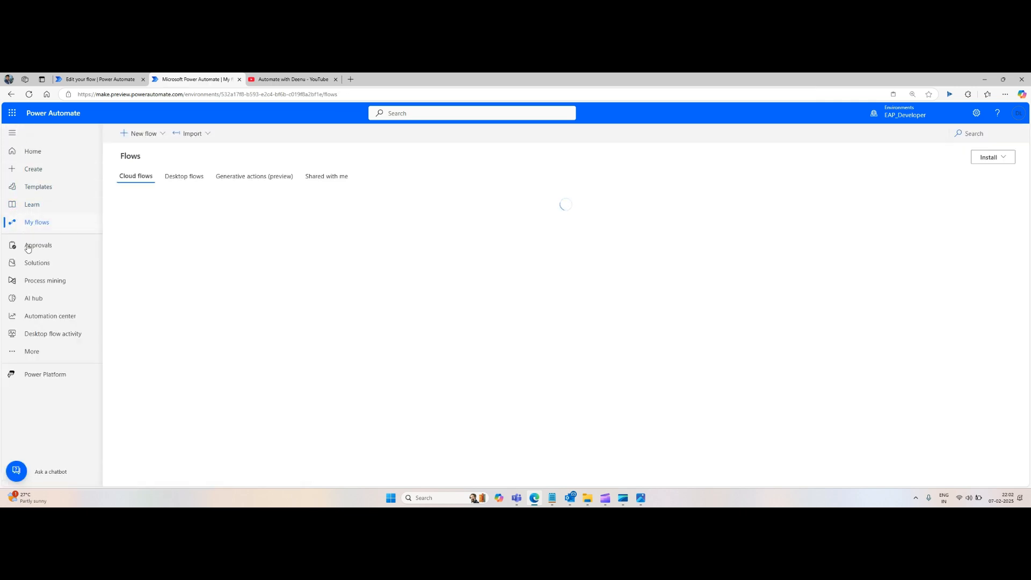
left_click(38, 301)
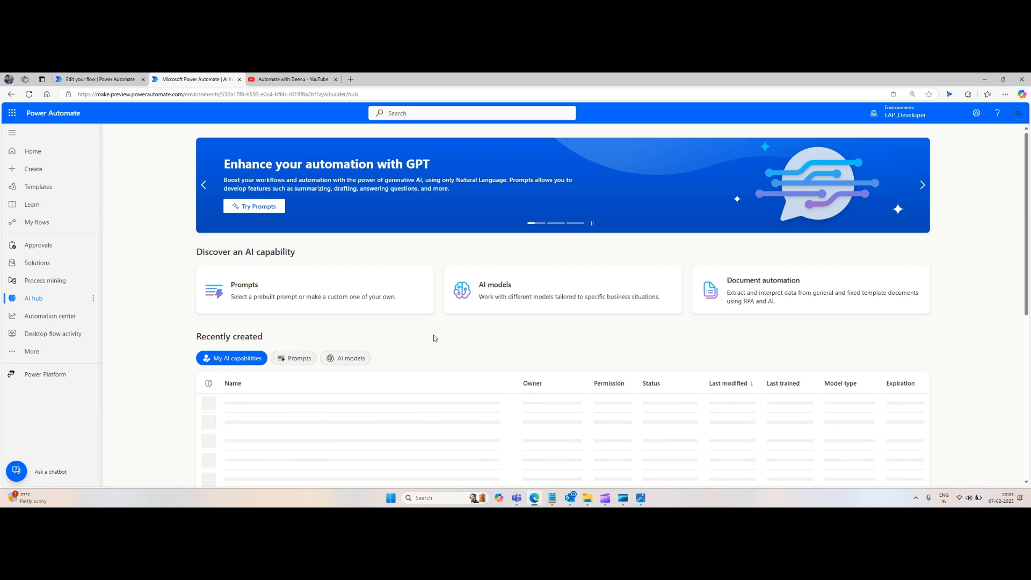
scroll(434, 338, "down", 2)
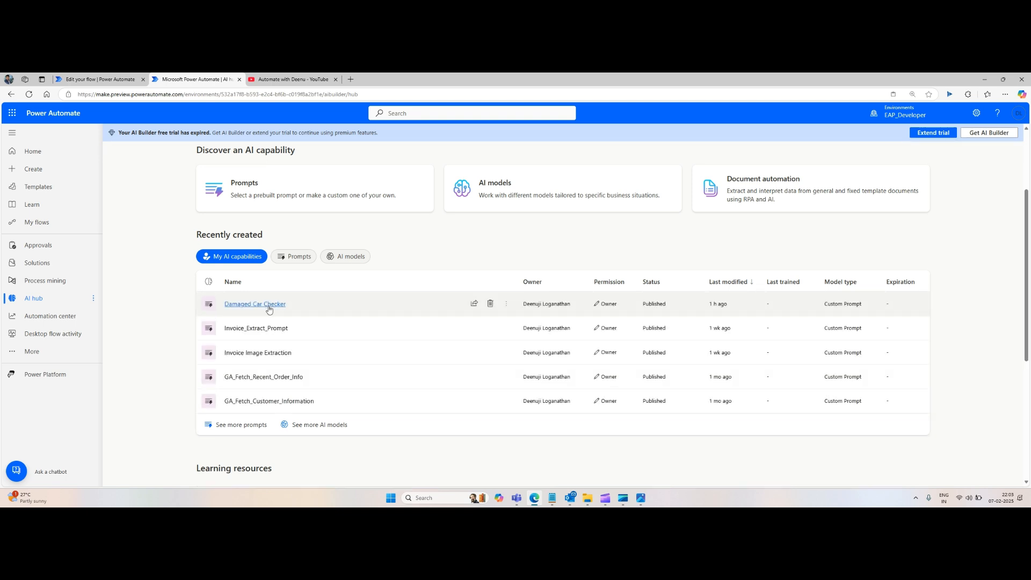
left_click(264, 306)
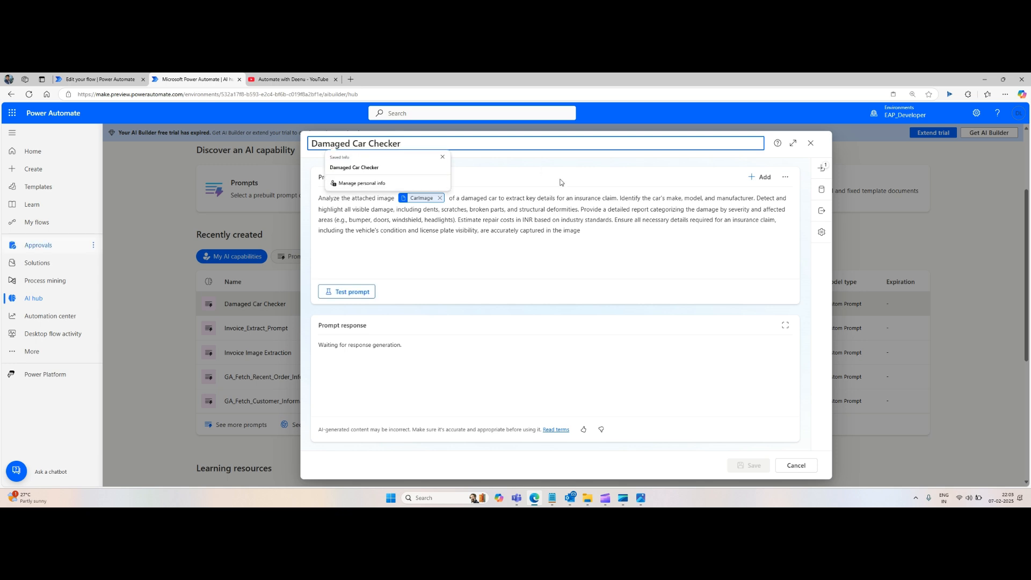
left_click(793, 142)
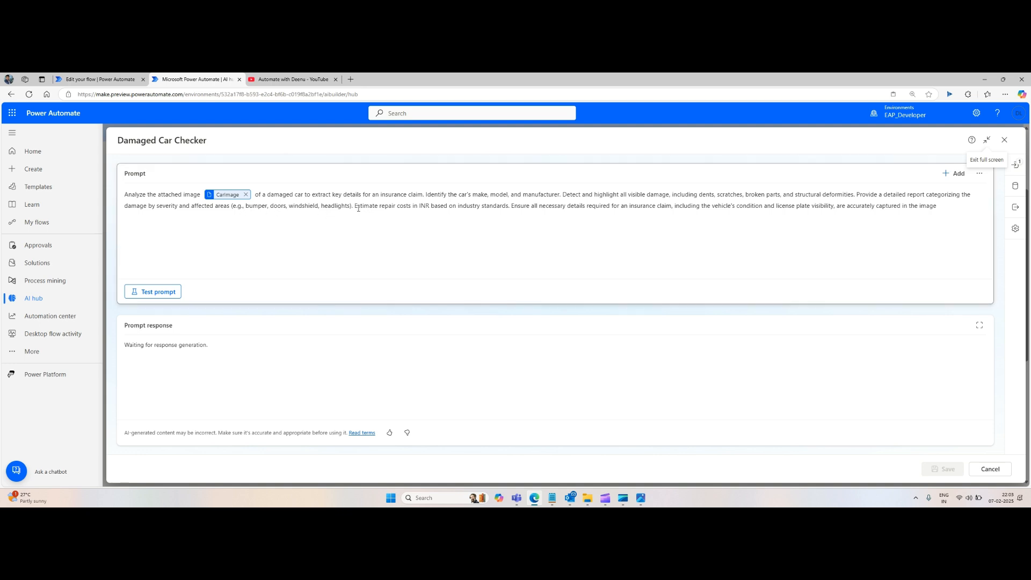
left_click_drag(356, 205, 507, 210)
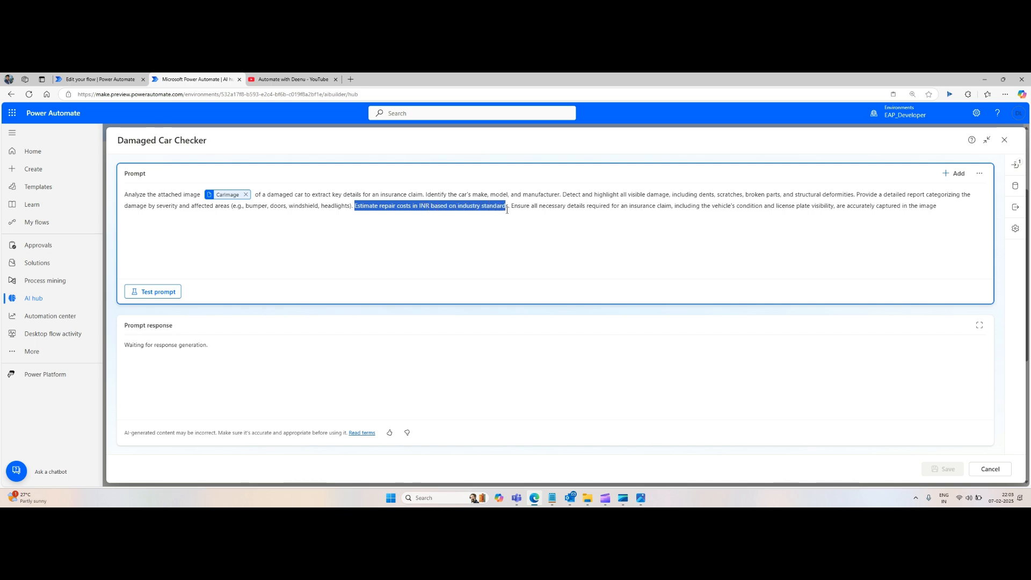
left_click(1015, 164)
left_click(844, 261)
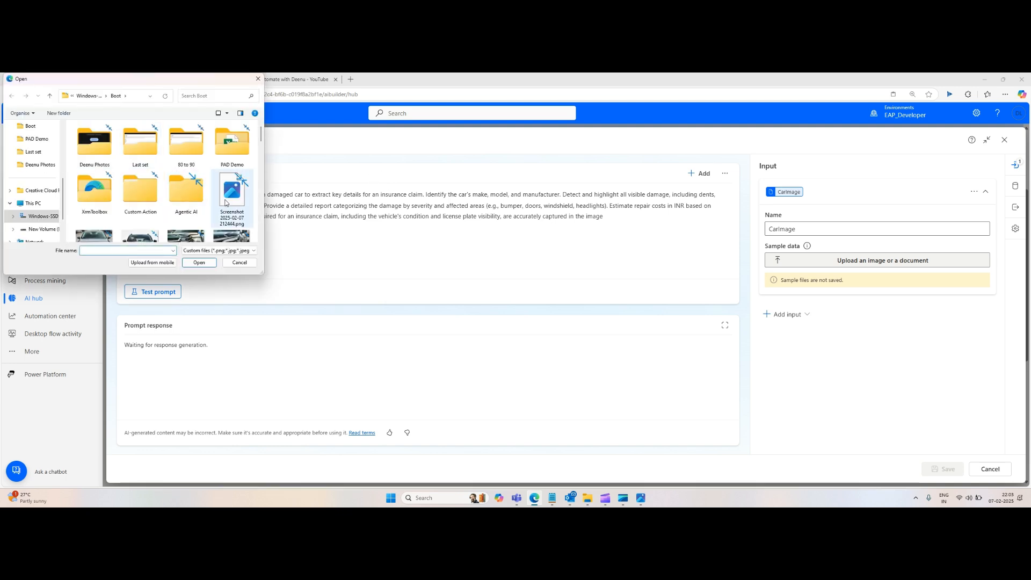
double_click(188, 202)
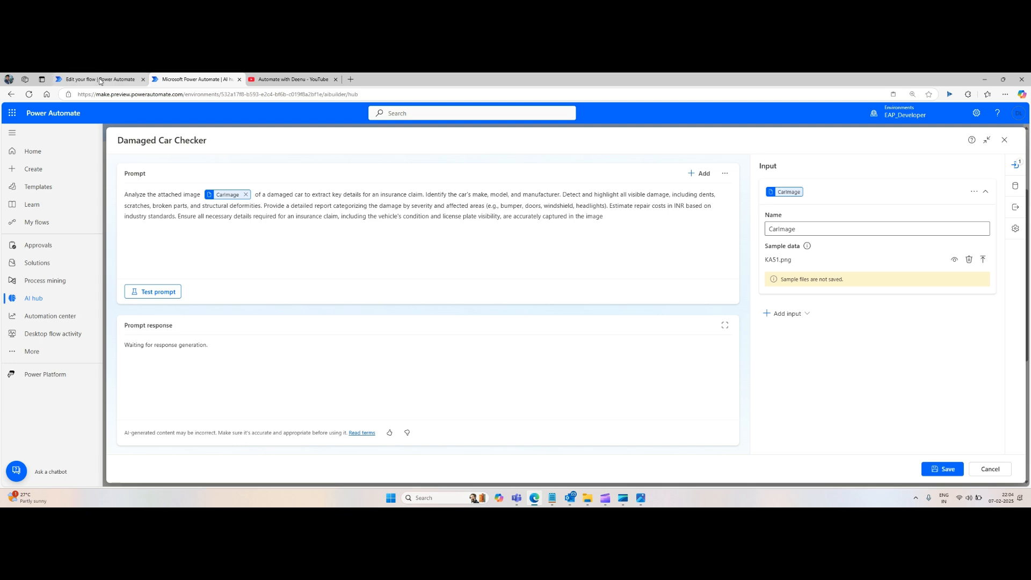
Step: Test the Damaged Car Checker prompt and read through the generated damage report in the response
left_click(98, 80)
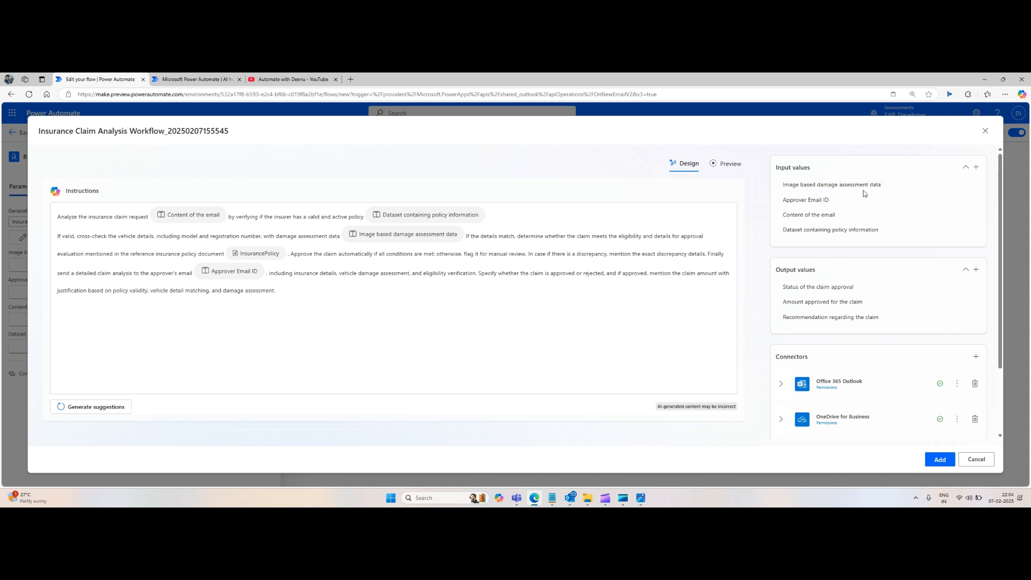
left_click(196, 79)
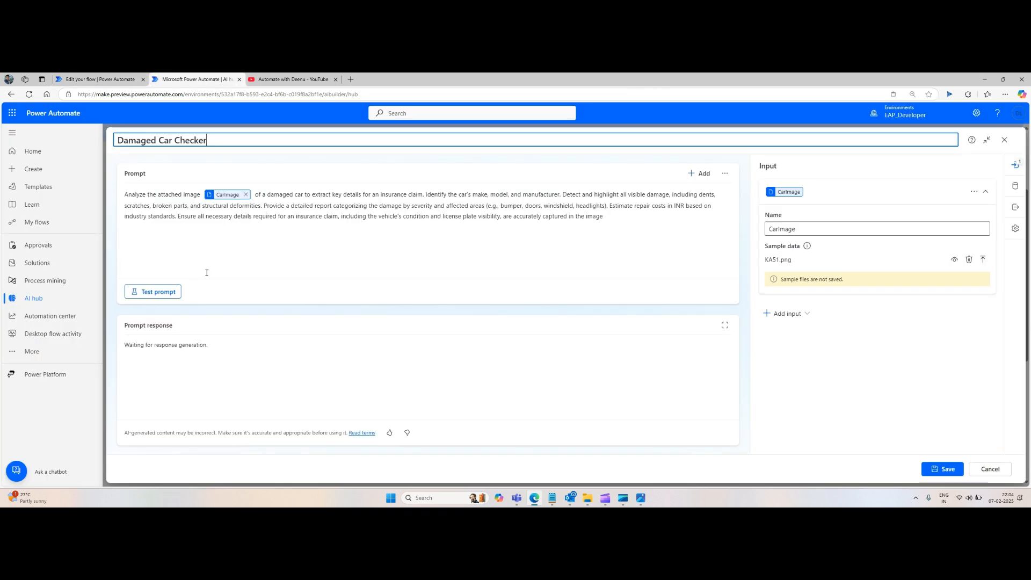
left_click(163, 295)
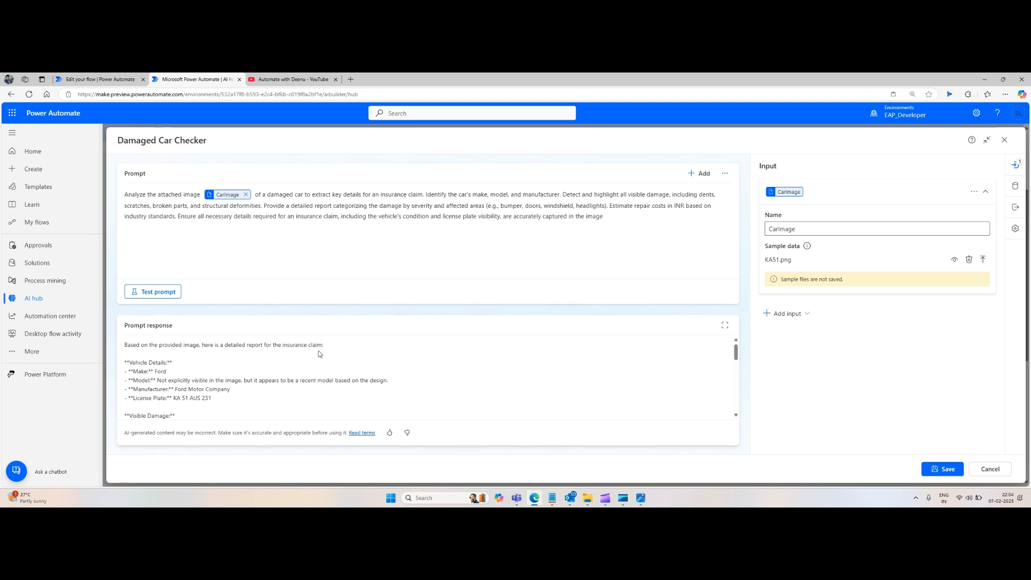
scroll(204, 376, "down", 2)
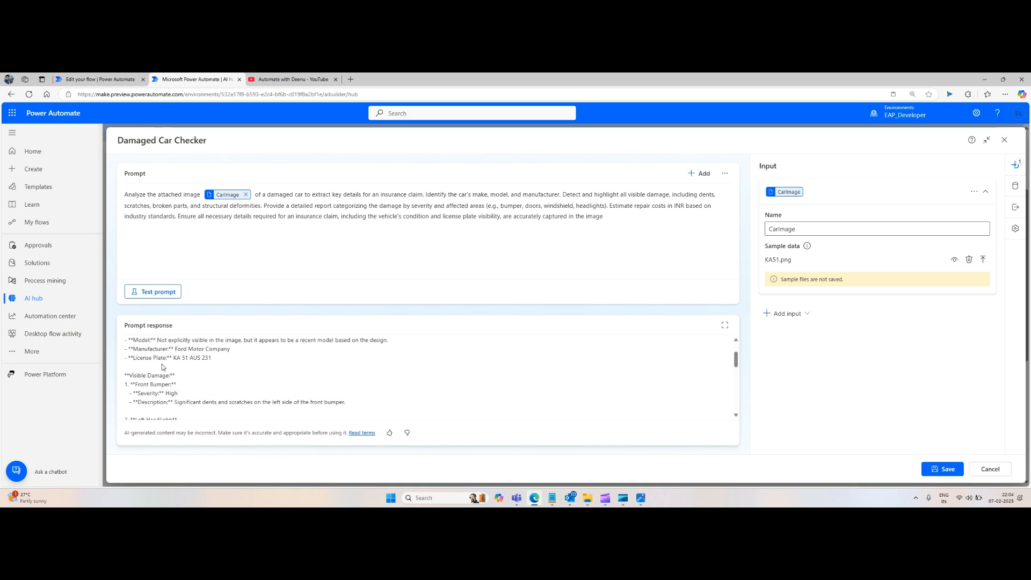
scroll(158, 358, "up", 2)
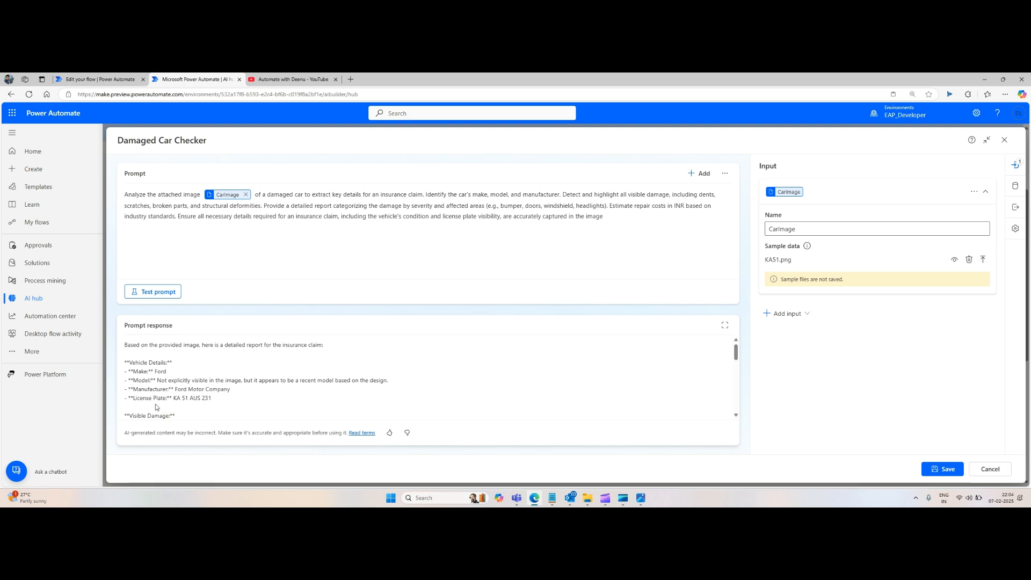
scroll(174, 377, "down", 2)
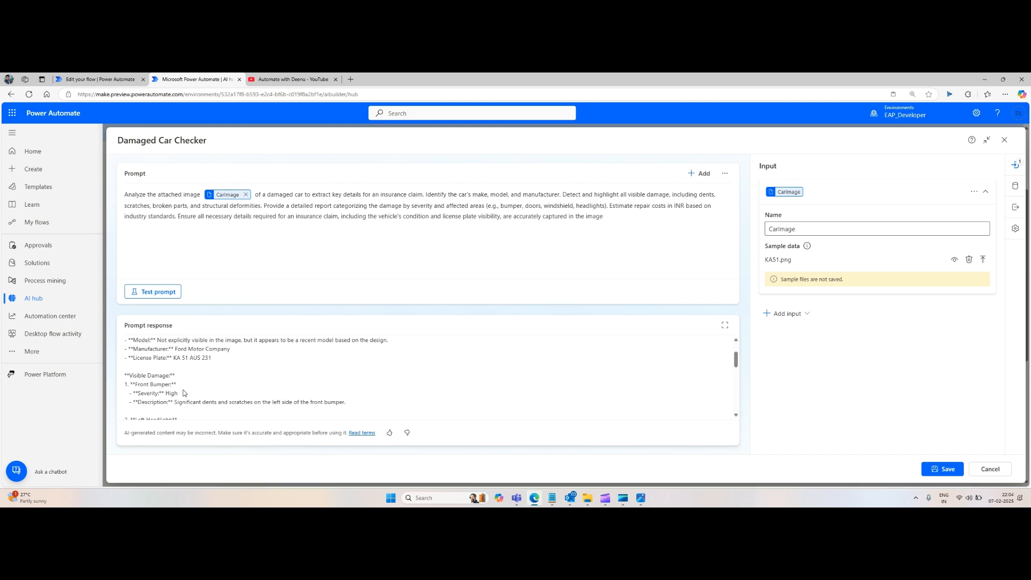
scroll(185, 393, "down", 2)
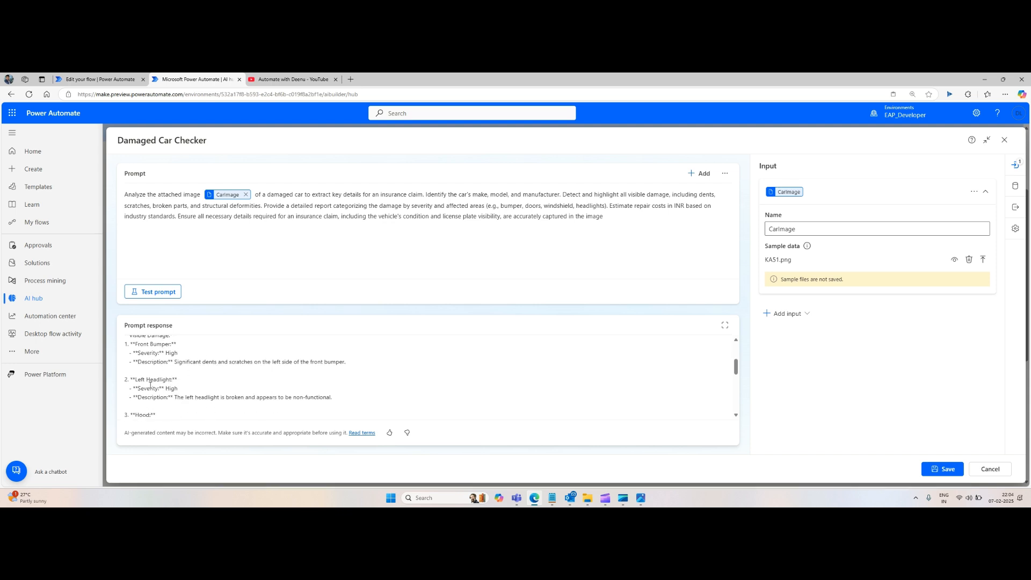
scroll(170, 386, "down", 4)
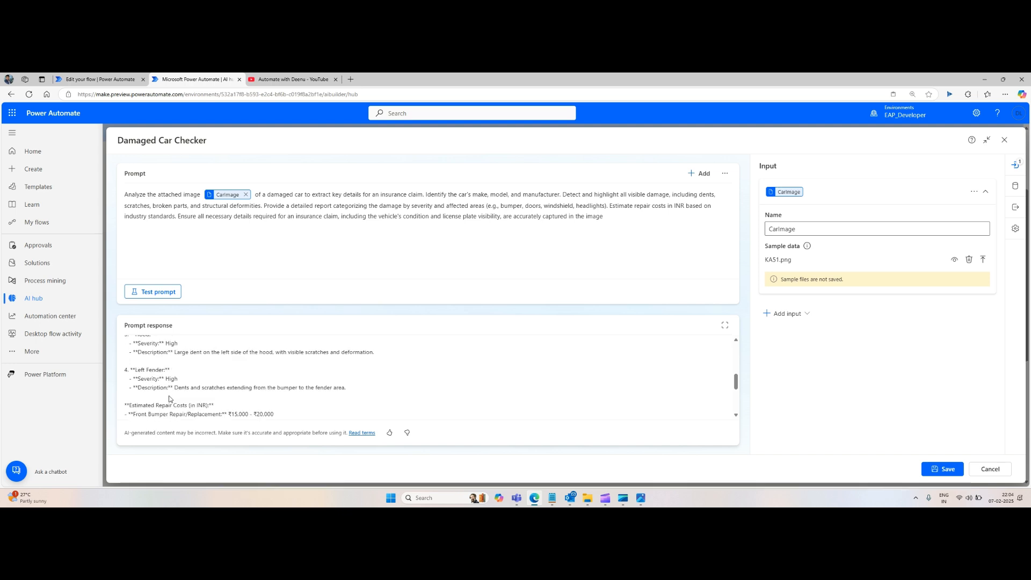
scroll(170, 399, "down", 2)
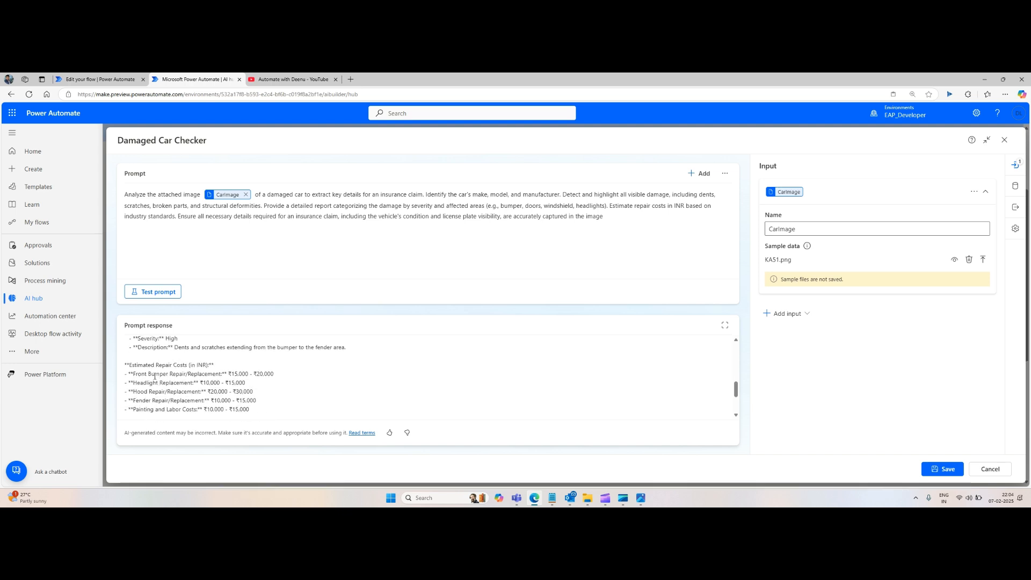
scroll(257, 382, "down", 2)
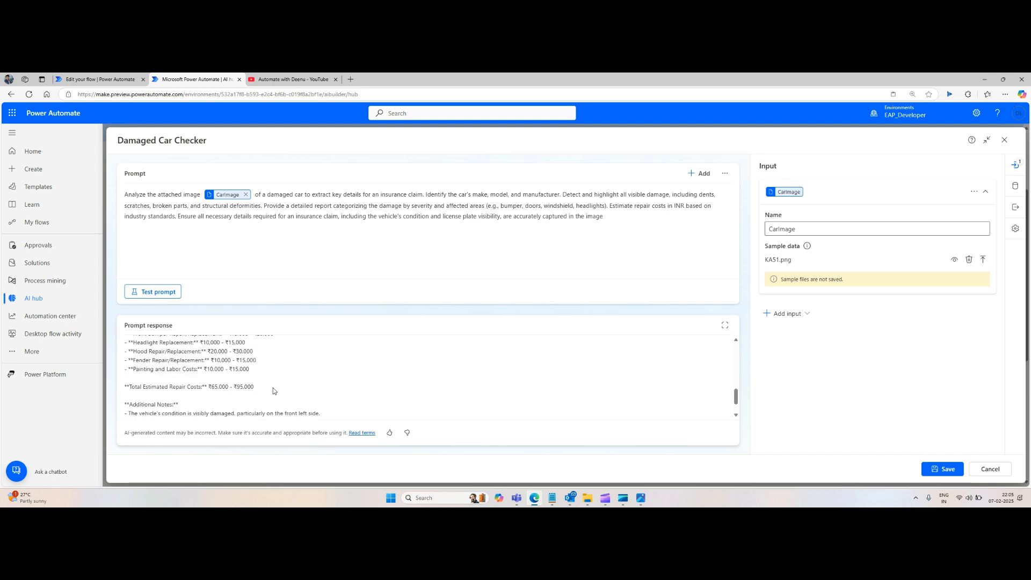
scroll(273, 391, "down", 2)
scroll(215, 381, "up", 15)
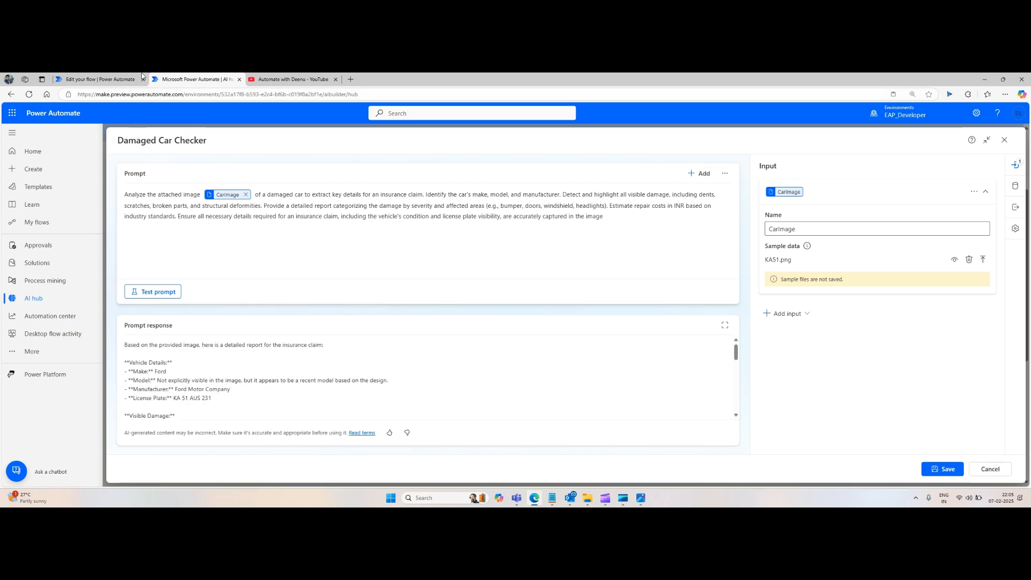
Step: Return to the generative action editor, check its InsurancePolicy reference, and open InsurancePolicy.docx from the file folder
left_click(108, 81)
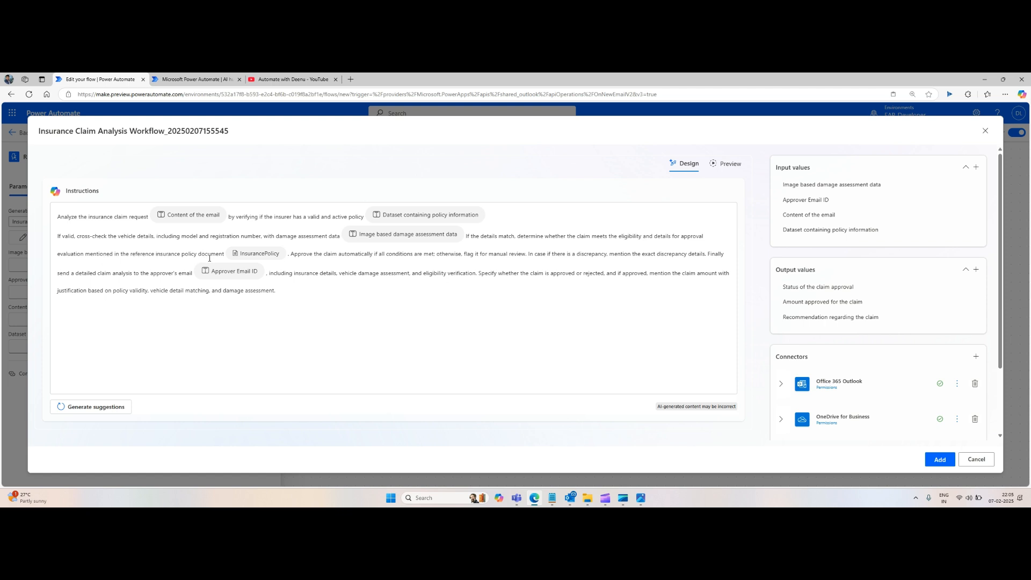
scroll(911, 264, "down", 3)
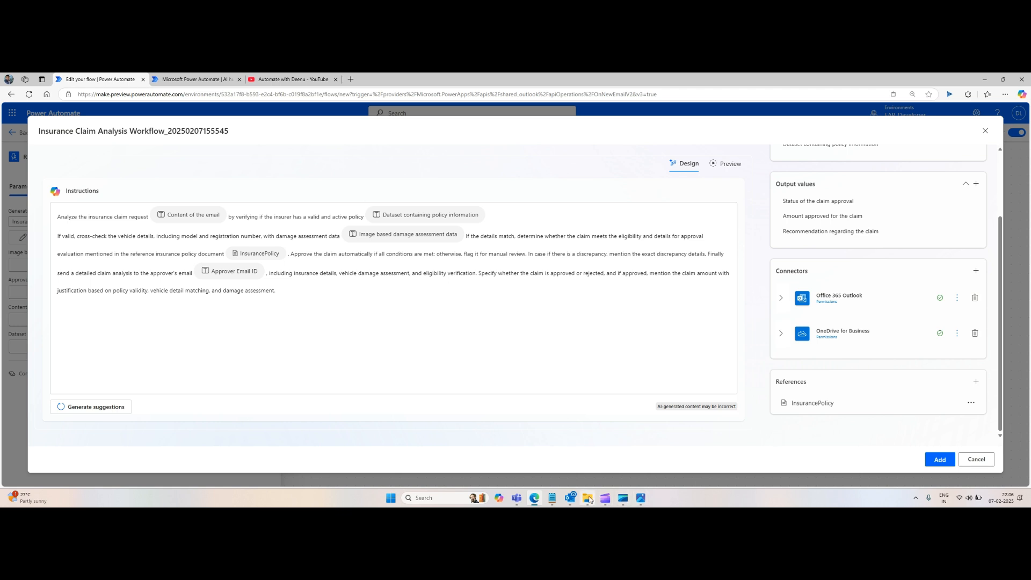
mouse_move(589, 501)
left_click(587, 500)
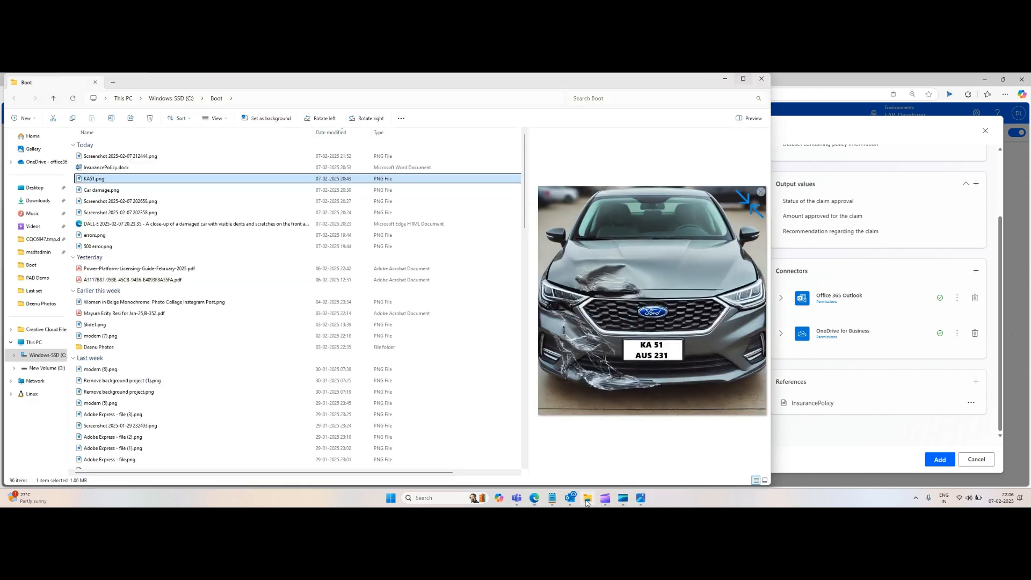
left_click(119, 171)
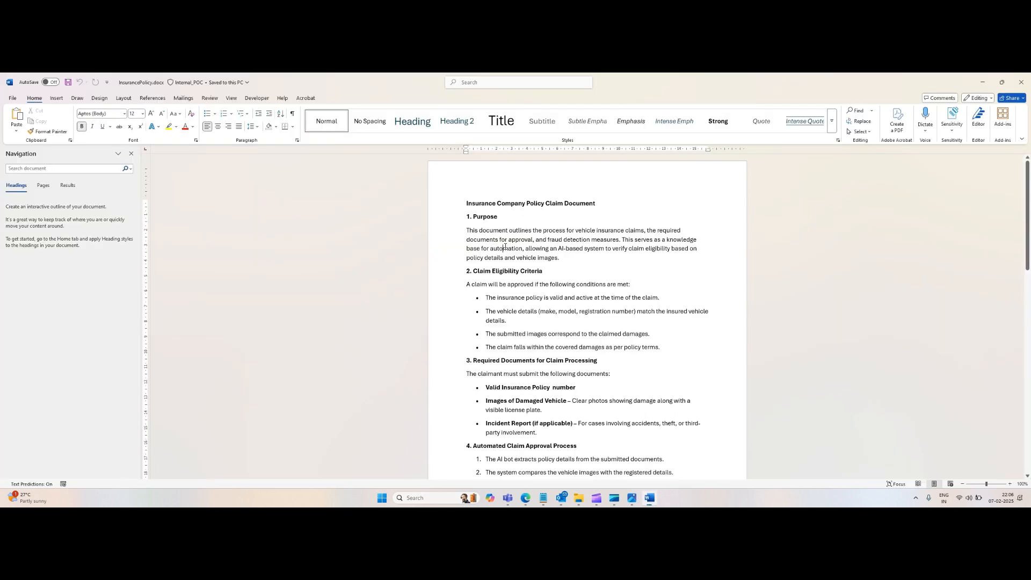
Step: Read through the insurance policy document's eligibility criteria, required documents, approval process and fraud detection sections
scroll(565, 271, "down", 1)
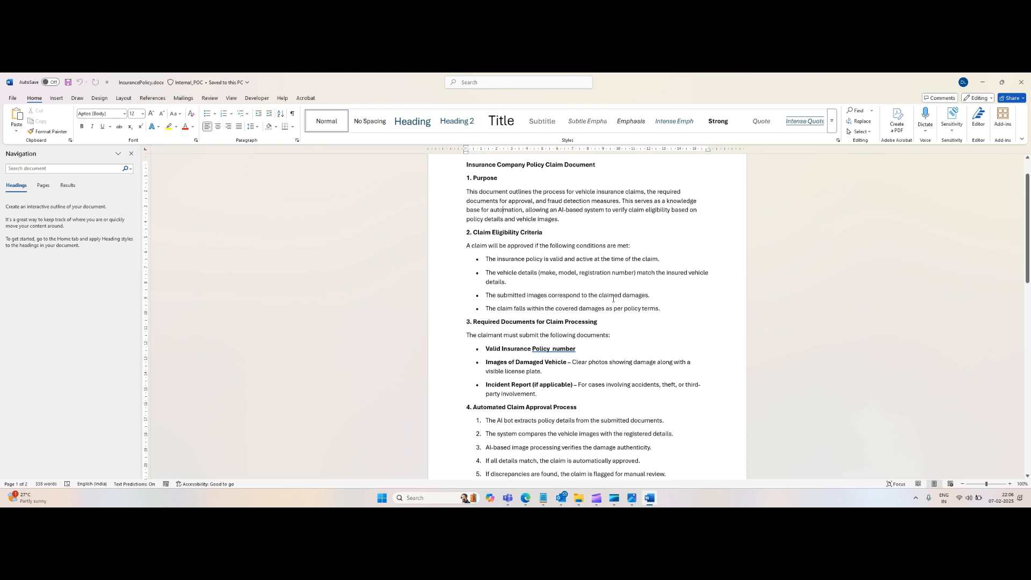
scroll(591, 317, "down", 1)
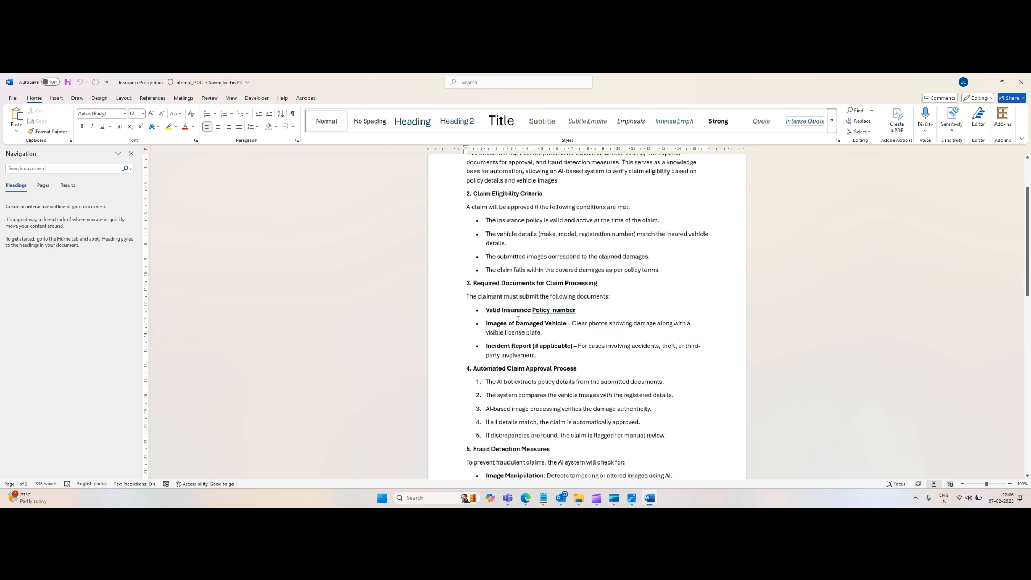
mouse_move(483, 311)
left_mouse_down()
mouse_move(577, 310)
mouse_move(485, 324)
left_mouse_up()
left_click(544, 333)
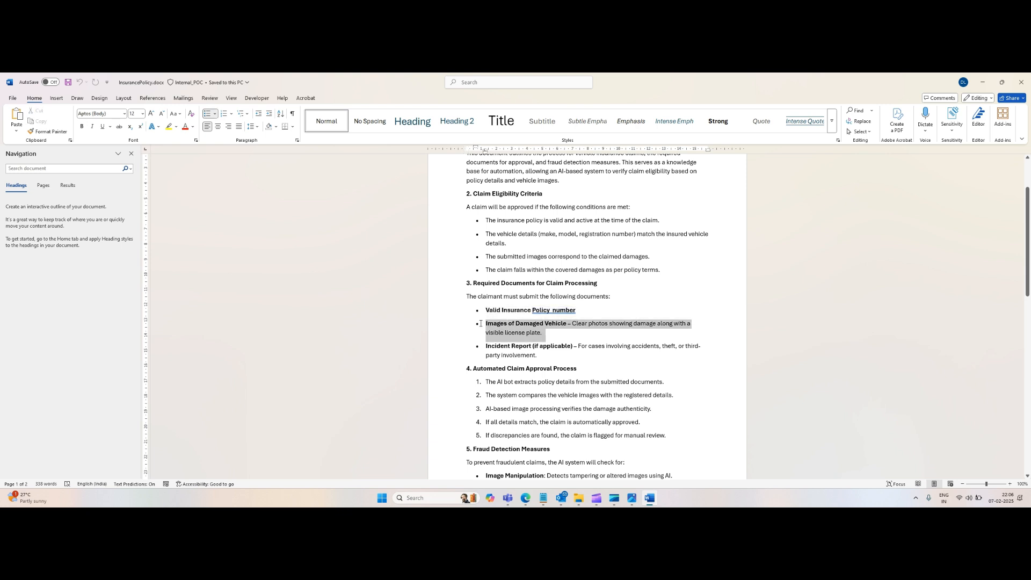
left_click(499, 348)
scroll(499, 348, "down", 1)
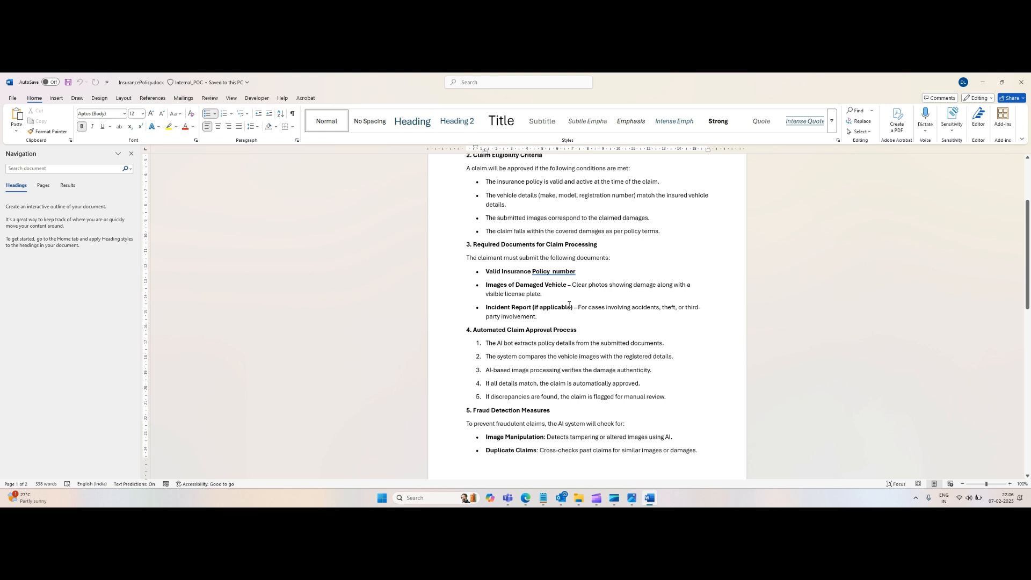
scroll(569, 305, "down", 2)
scroll(569, 304, "up", 4)
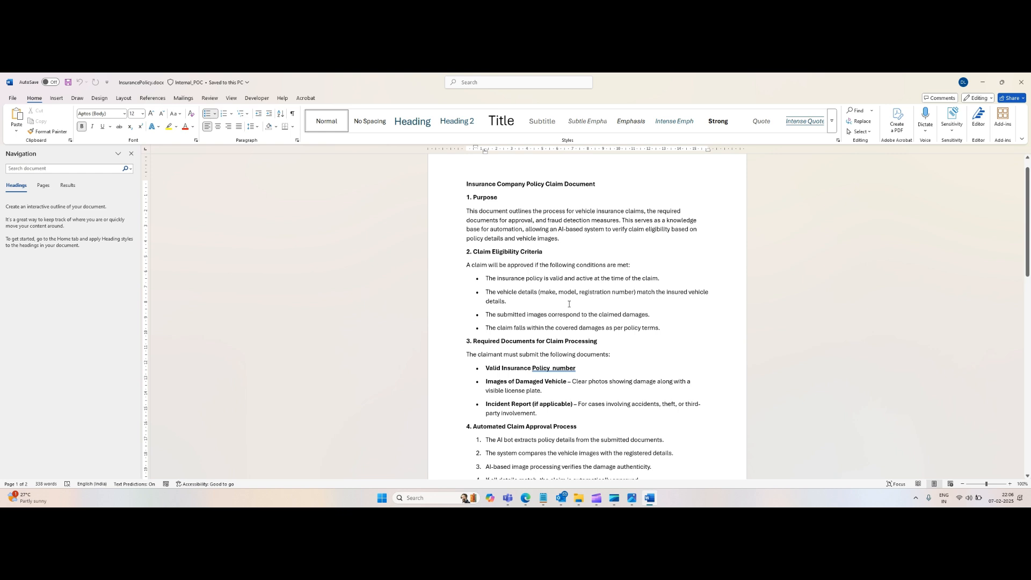
scroll(569, 304, "down", 5)
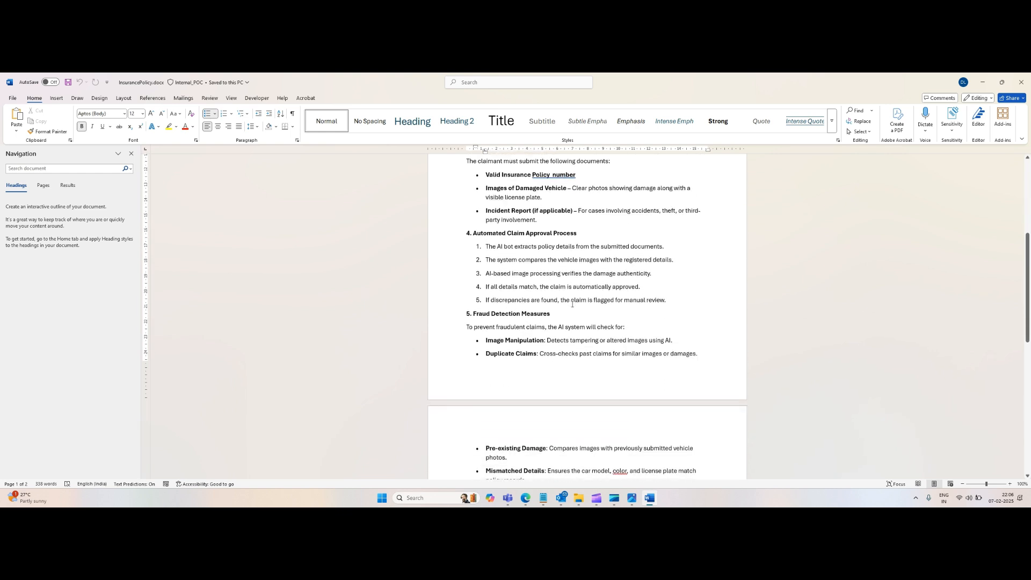
scroll(572, 305, "down", 1)
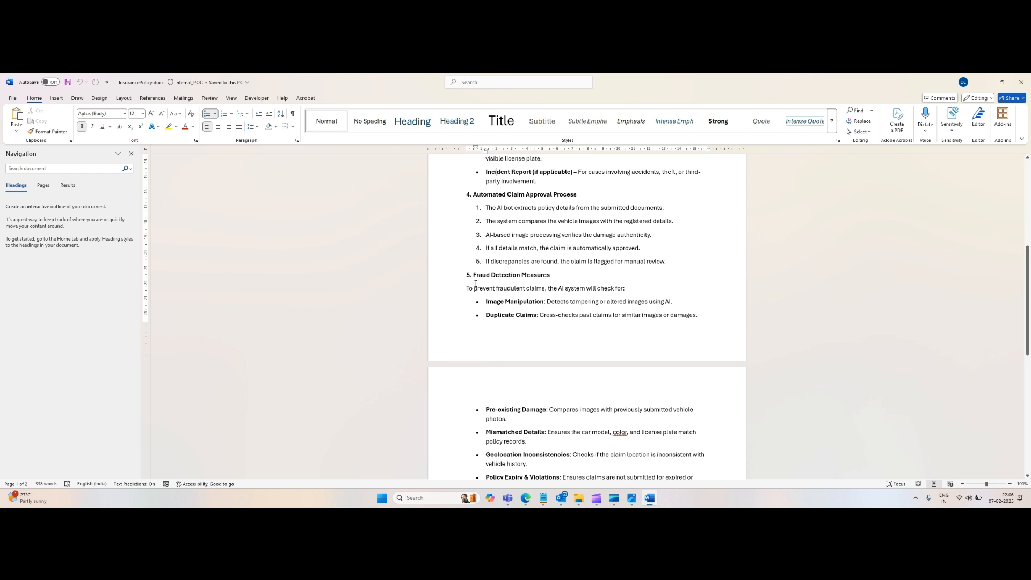
scroll(591, 289, "down", 2)
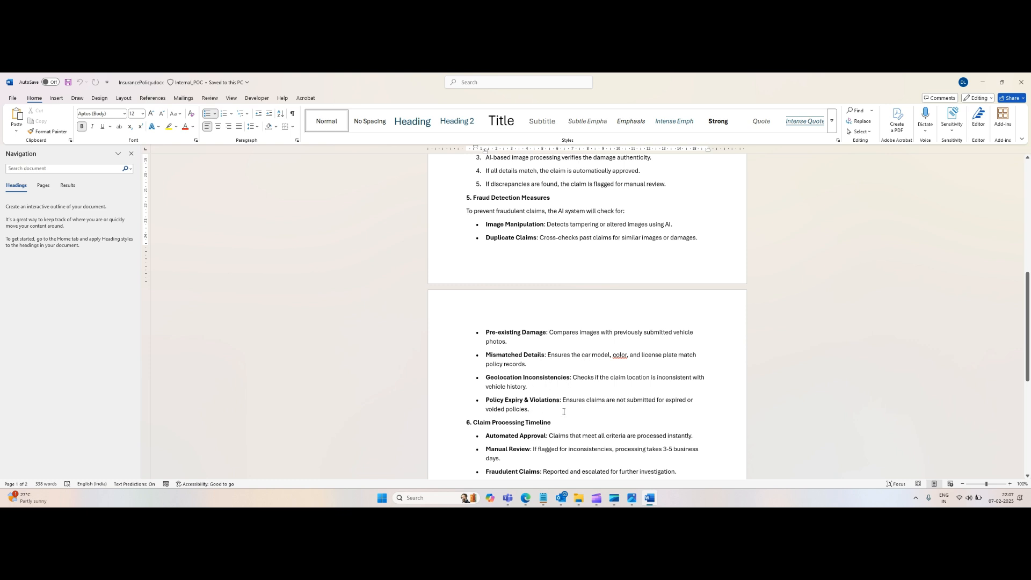
scroll(569, 411, "down", 1)
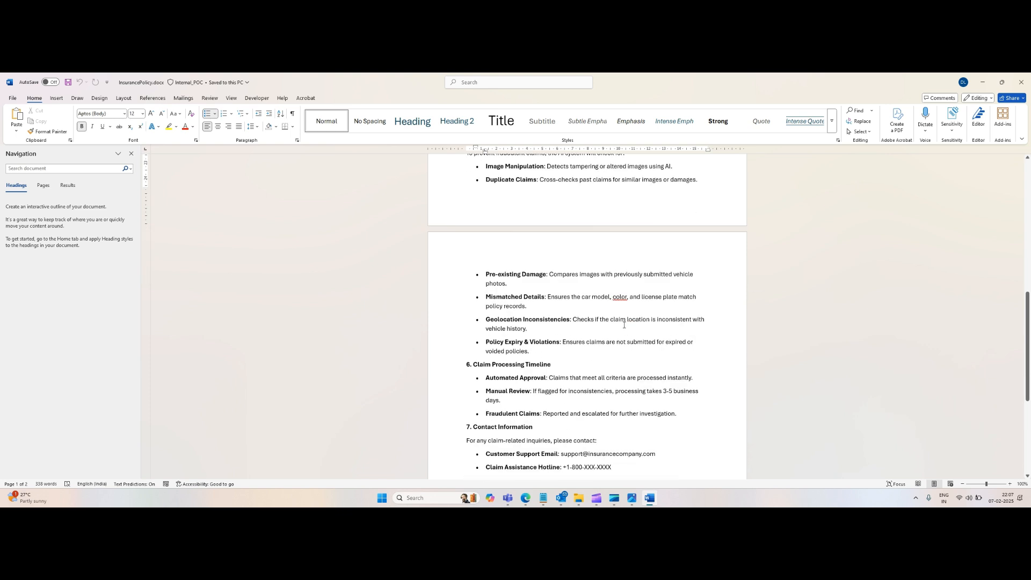
key("alt+Tab")
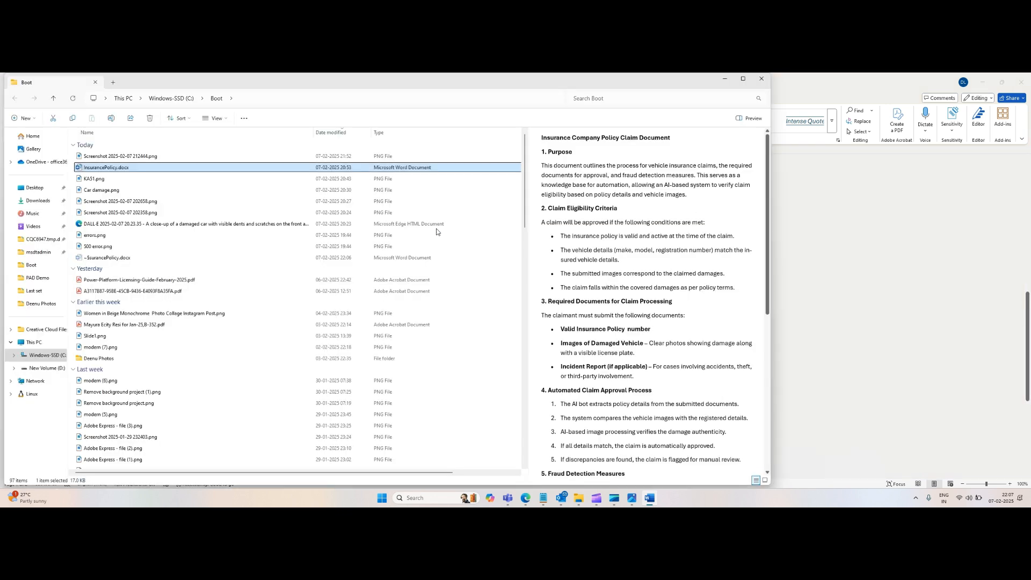
key("alt+Tab")
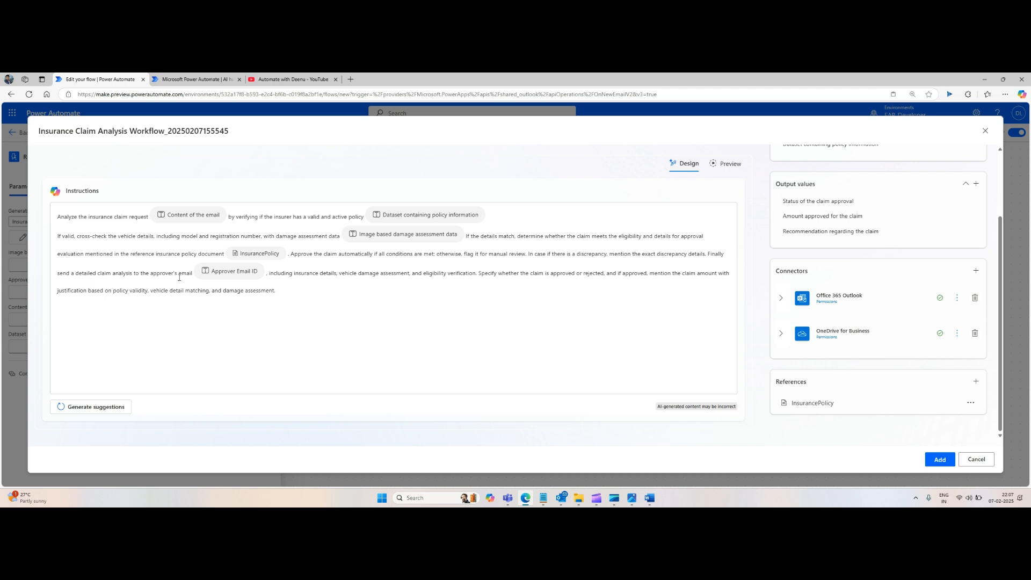
Step: Switch the generative action to Preview to reach its sample-value fields for a test run
scroll(822, 227, "up", 2)
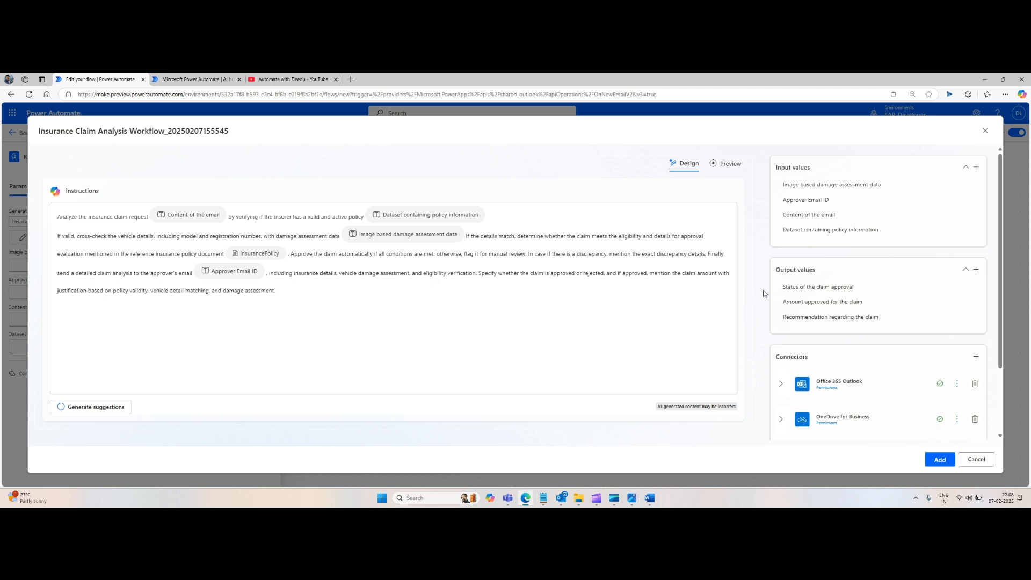
left_click(730, 164)
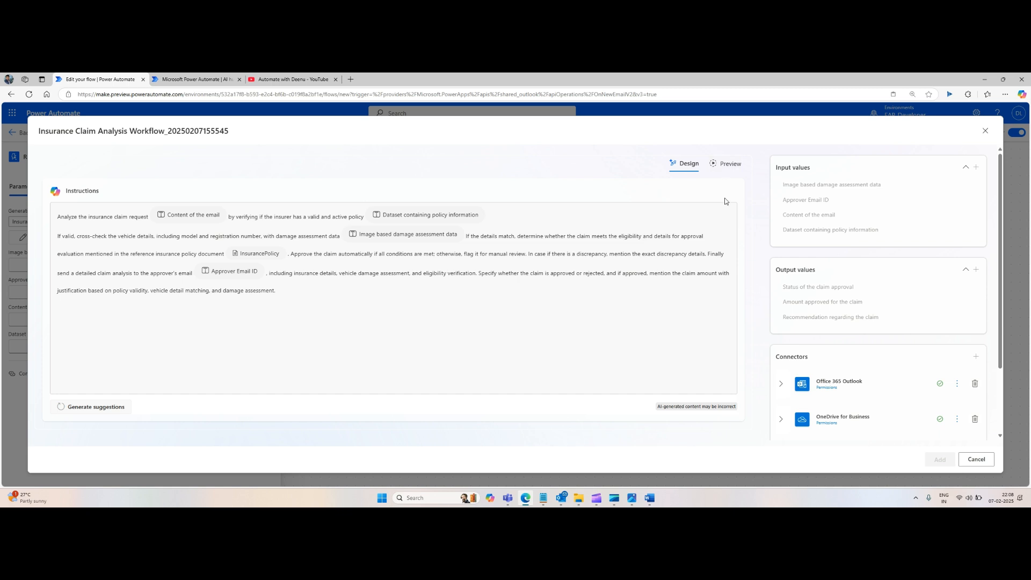
left_click(727, 167)
scroll(364, 298, "down", 2)
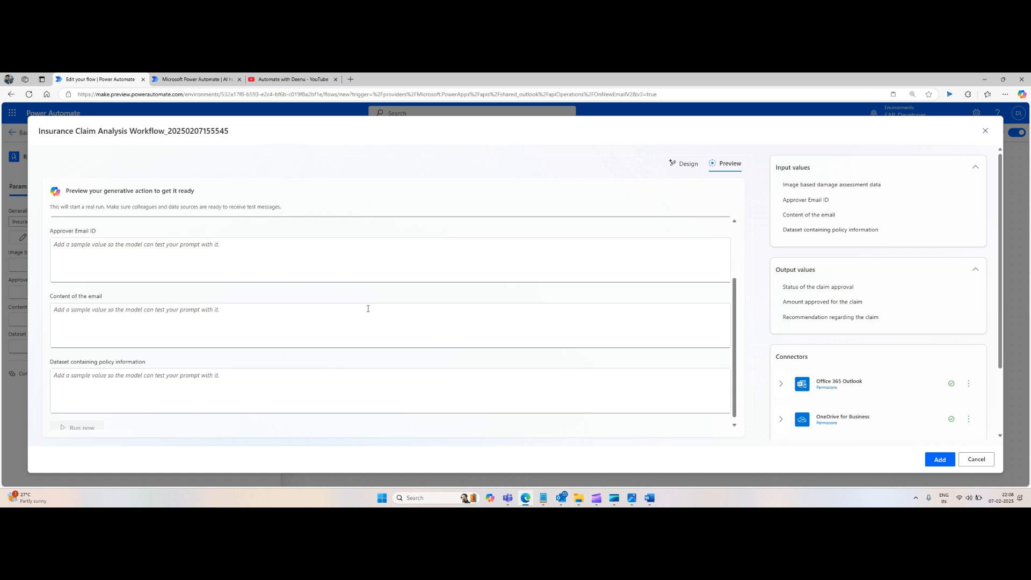
scroll(369, 309, "up", 2)
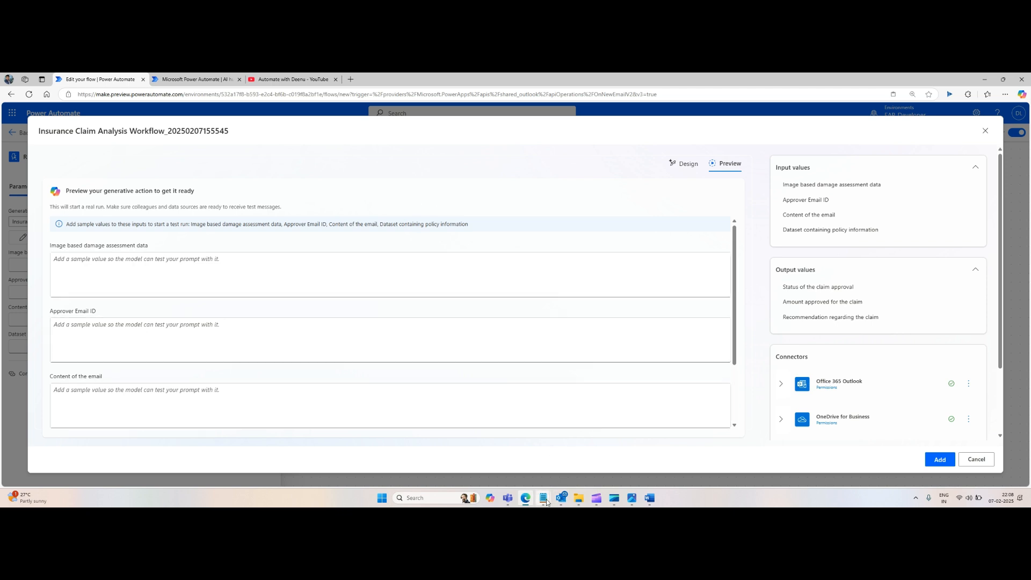
Step: Copy the AI-extracted car damage analysis from the notes file into the Image based damage assessment data sample field
mouse_move(546, 502)
left_click(575, 461)
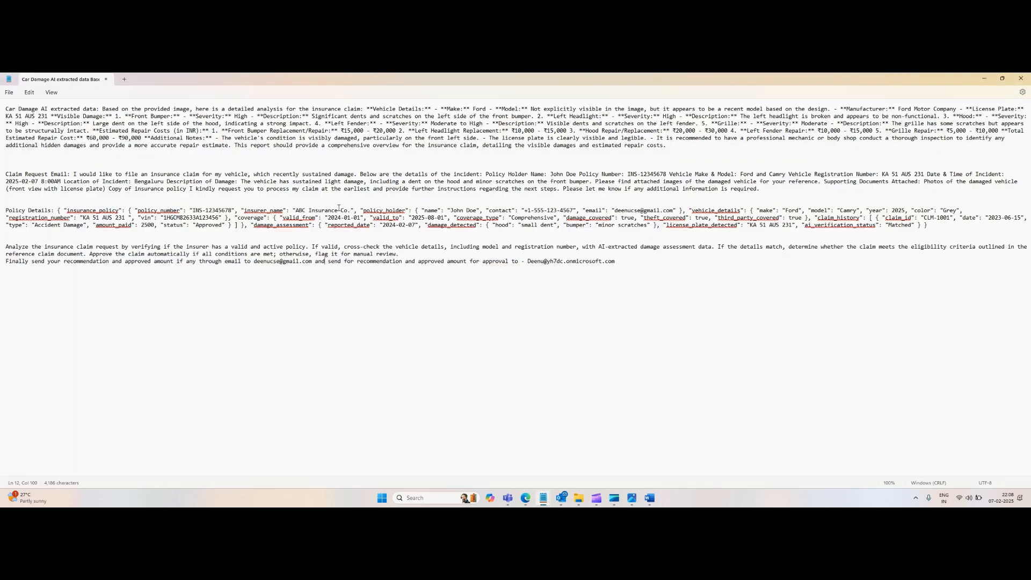
left_click(292, 156)
left_click_drag(673, 149, 1, 104)
key("ctrl+c")
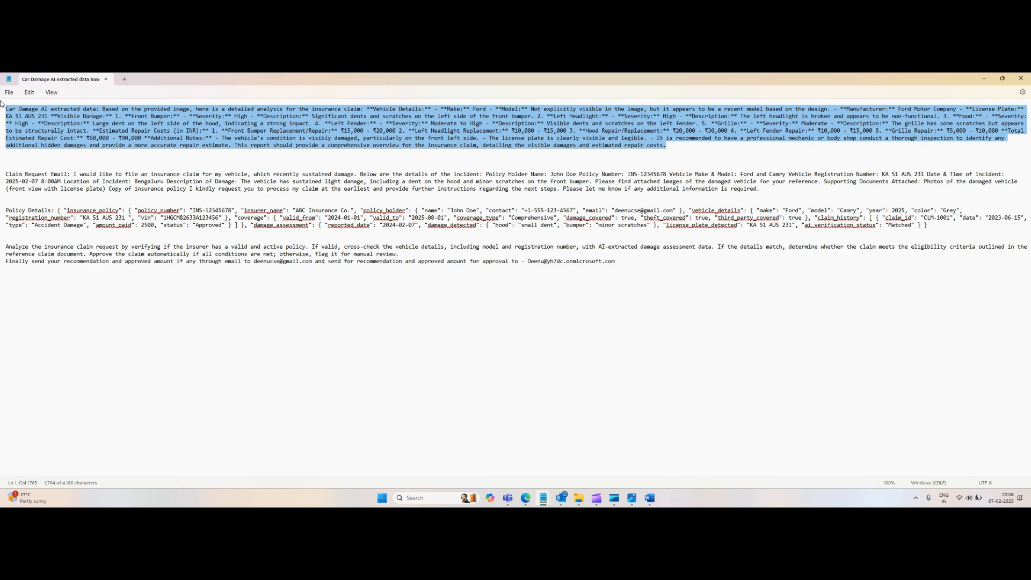
key("alt+Tab")
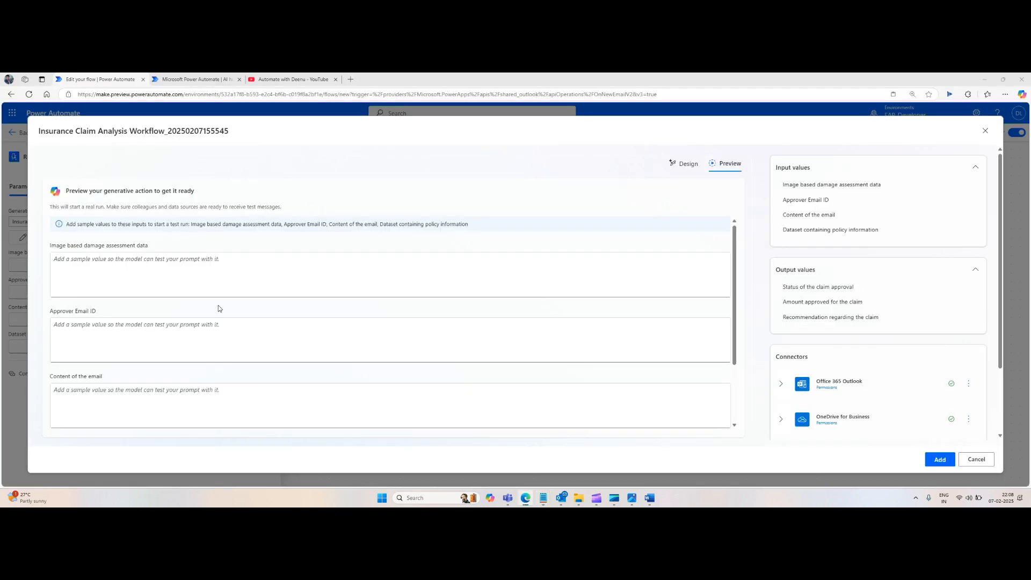
left_click(108, 278)
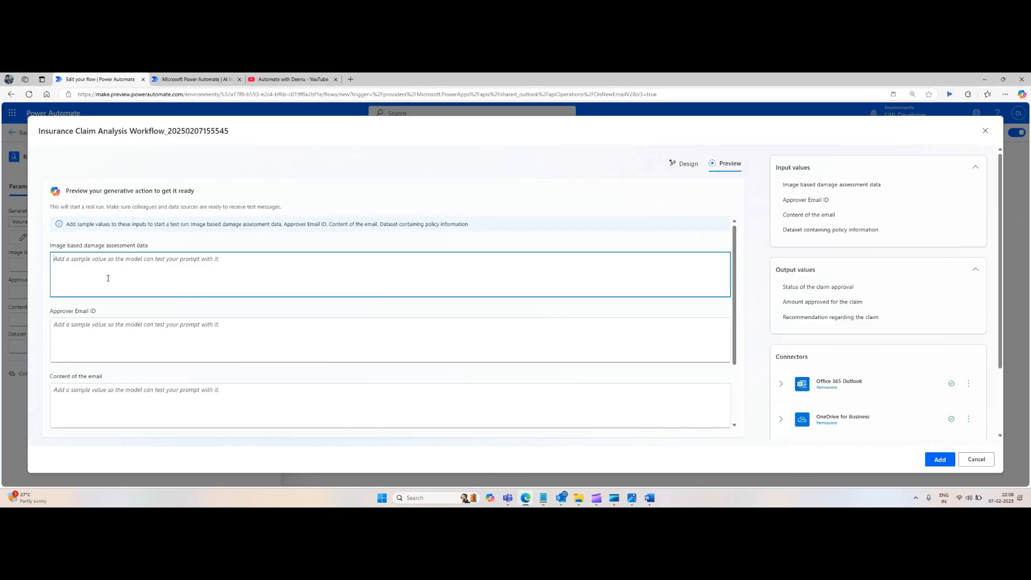
key("ctrl+v")
Step: Copy the approver's e-mail address from the notes file into the Approver Email ID sample field
left_click(123, 329)
key("alt+Tab")
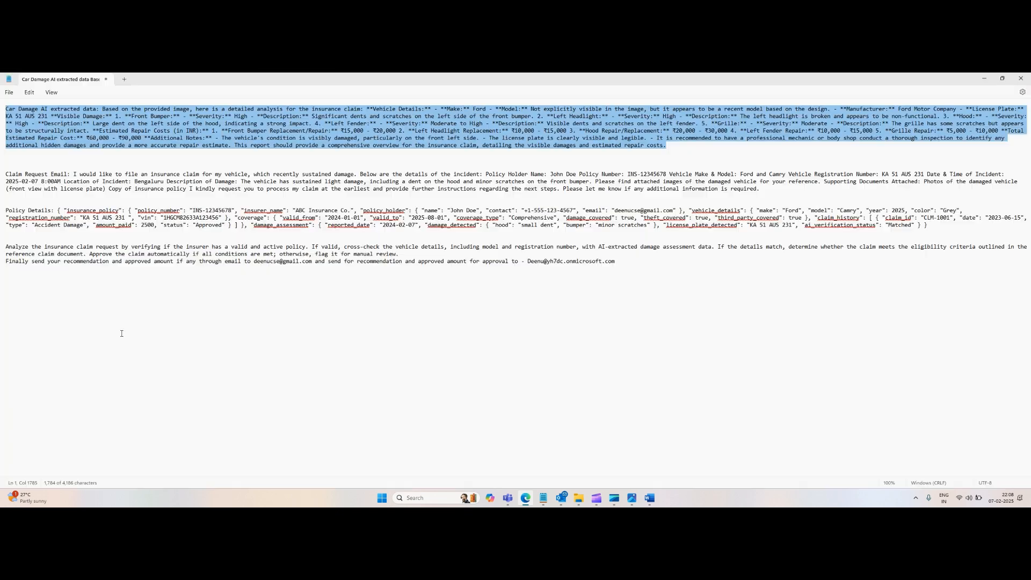
key("alt+Tab")
key("alt+Tab")
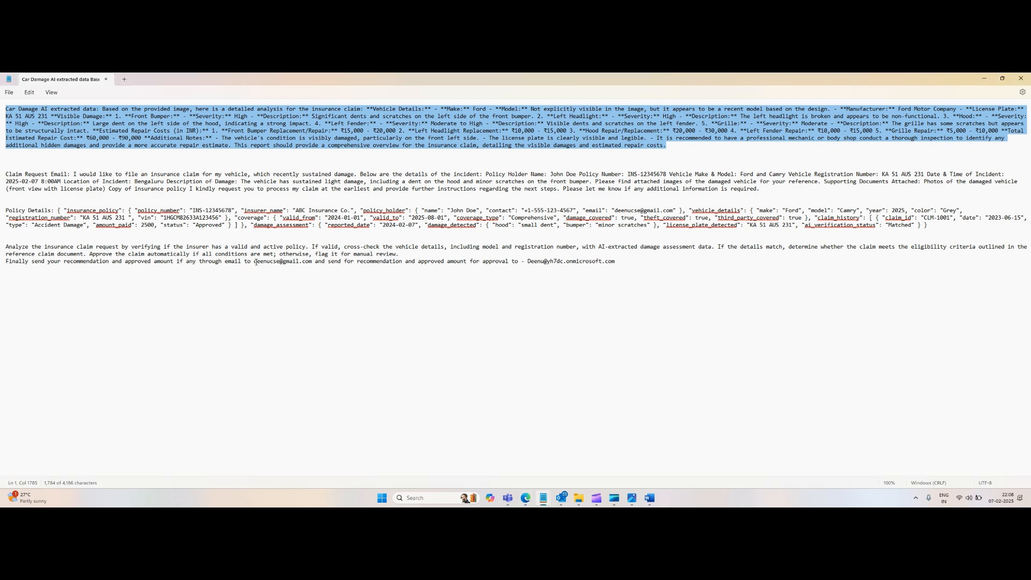
left_click_drag(254, 262, 312, 264)
key("ctrl+c")
key("alt+Tab")
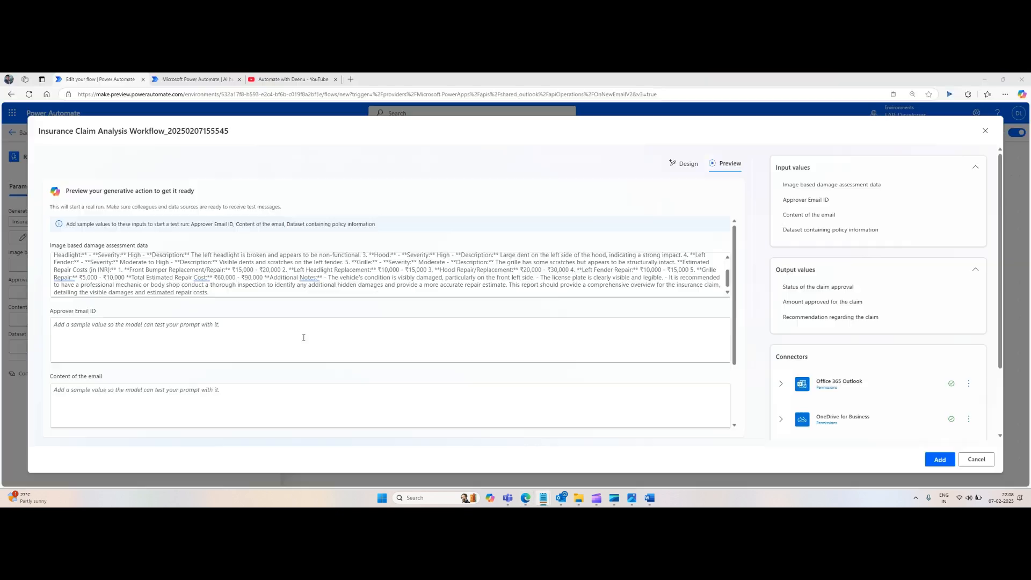
left_click(187, 335)
key("ctrl+v")
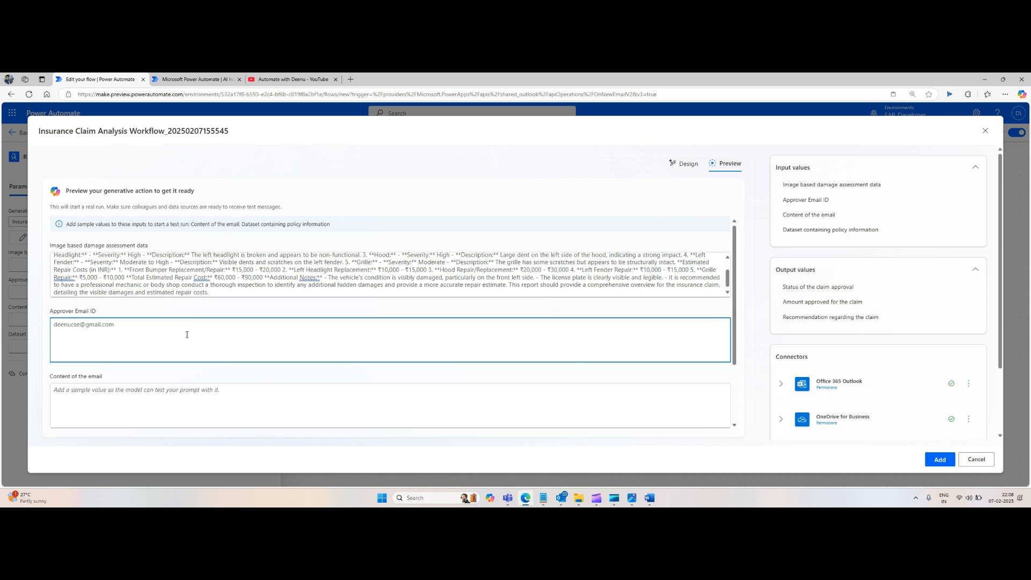
Step: Copy the body of the sent 'Claim request for my ford car' email into the Content of the email sample field
scroll(187, 334, "down", 2)
left_click(154, 320)
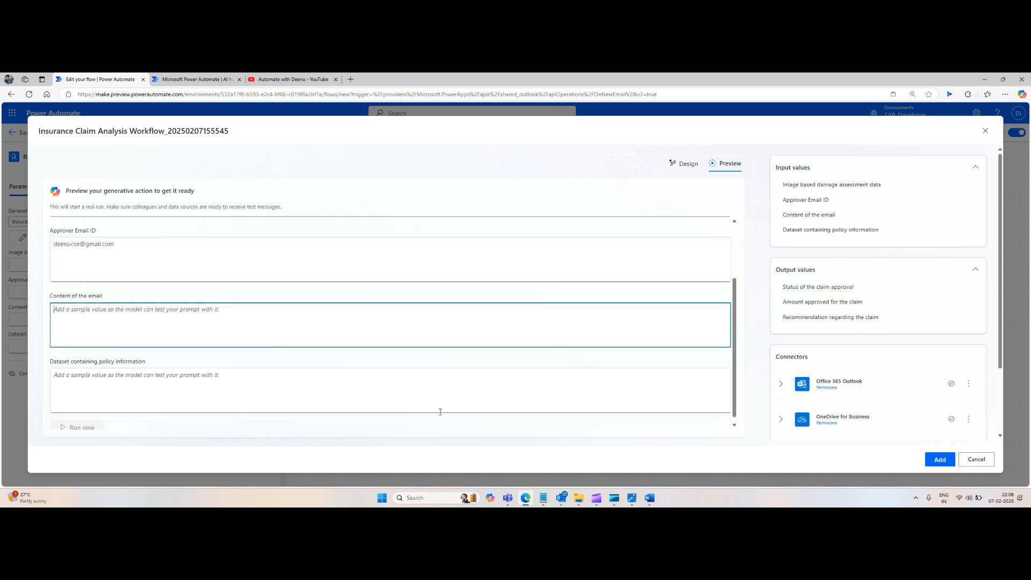
left_click(562, 498)
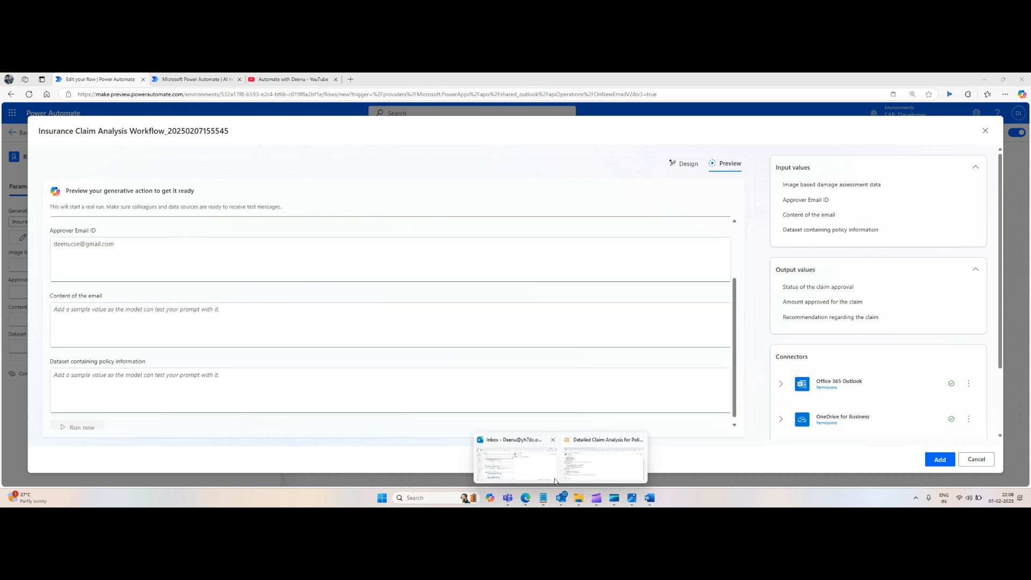
left_click(516, 444)
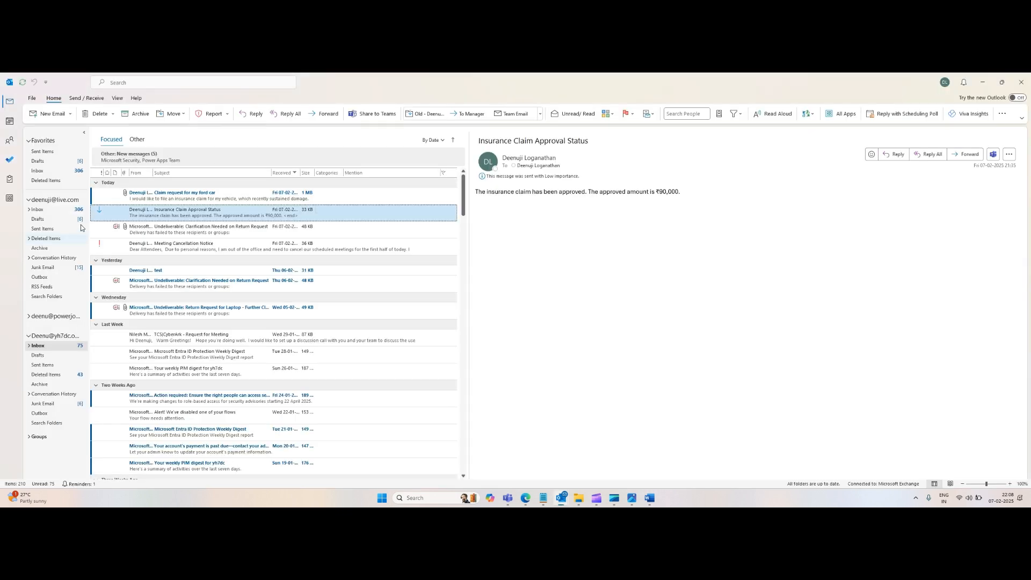
left_click(51, 365)
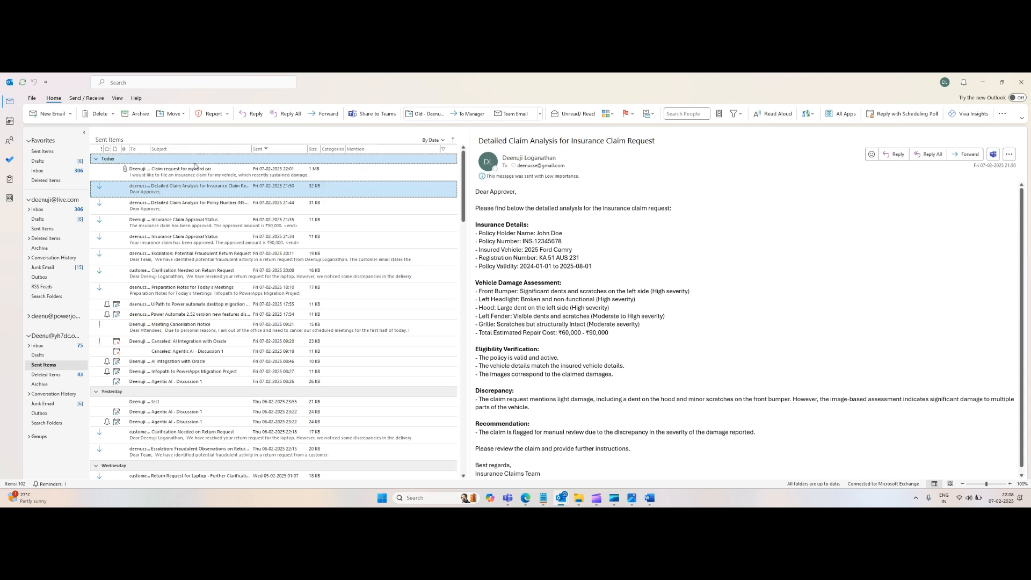
left_click(194, 167)
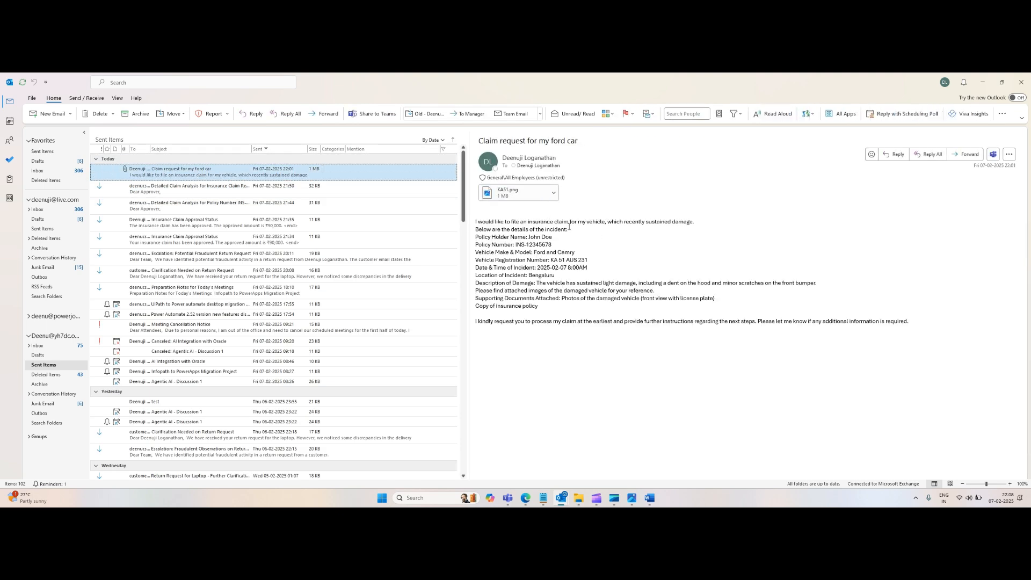
left_click_drag(912, 322, 467, 215)
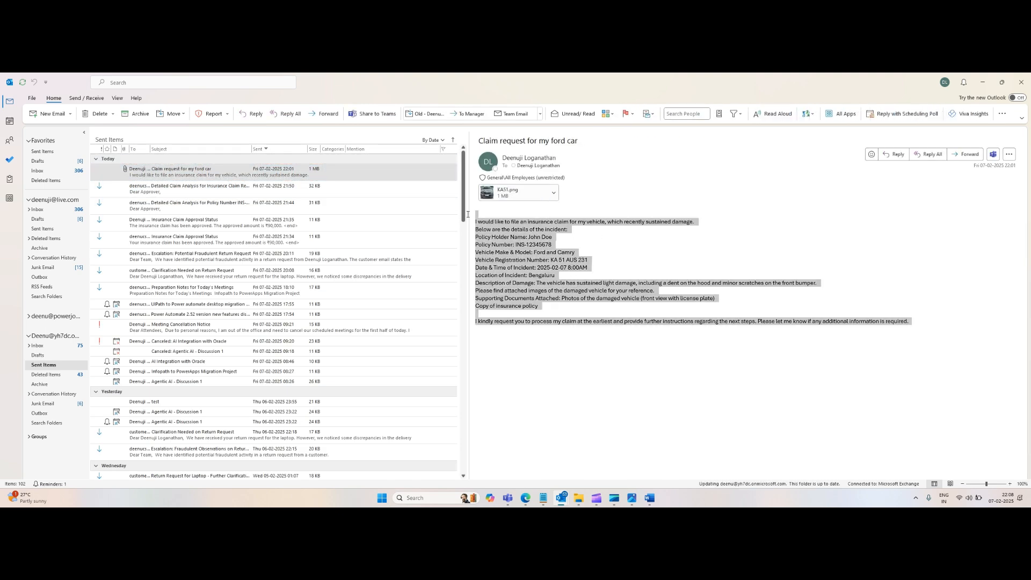
key("alt+Tab")
left_click(142, 312)
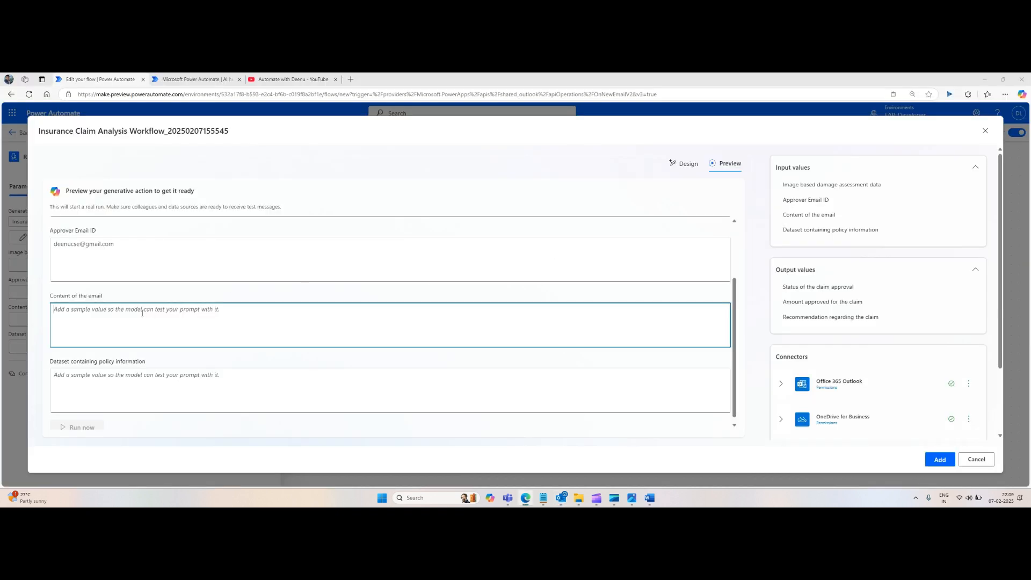
key("ctrl+v")
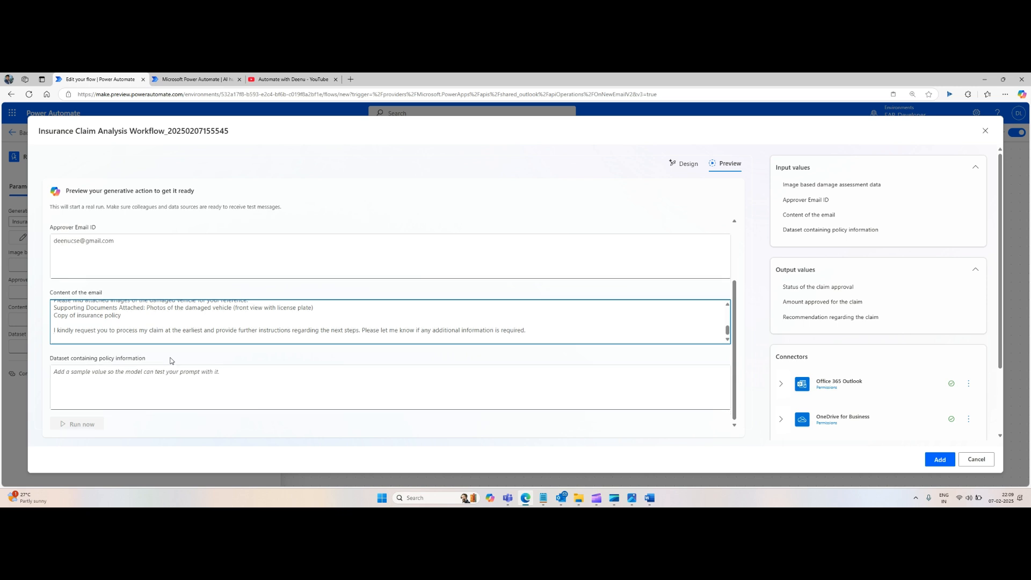
Step: Copy the policy details JSON from the notes file into the Dataset containing policy information sample field, restoring its leading word 'Policy'
left_click(180, 381)
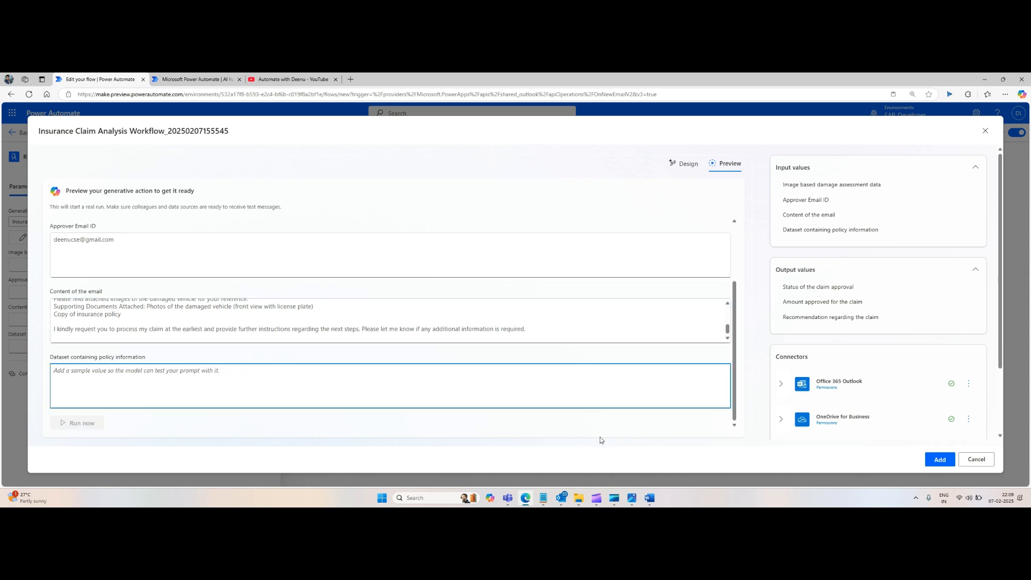
mouse_move(551, 496)
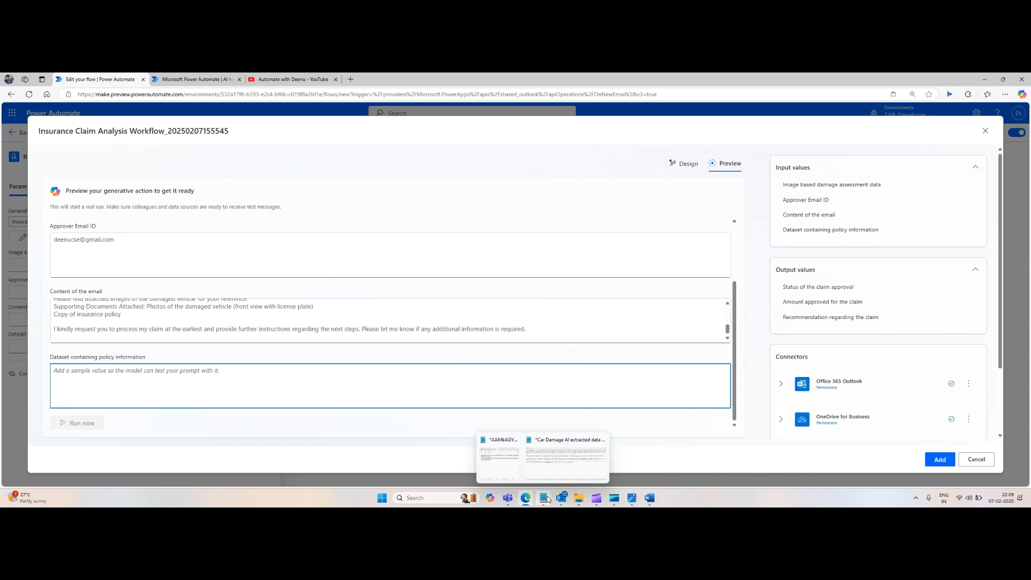
left_click(552, 475)
left_click(299, 344)
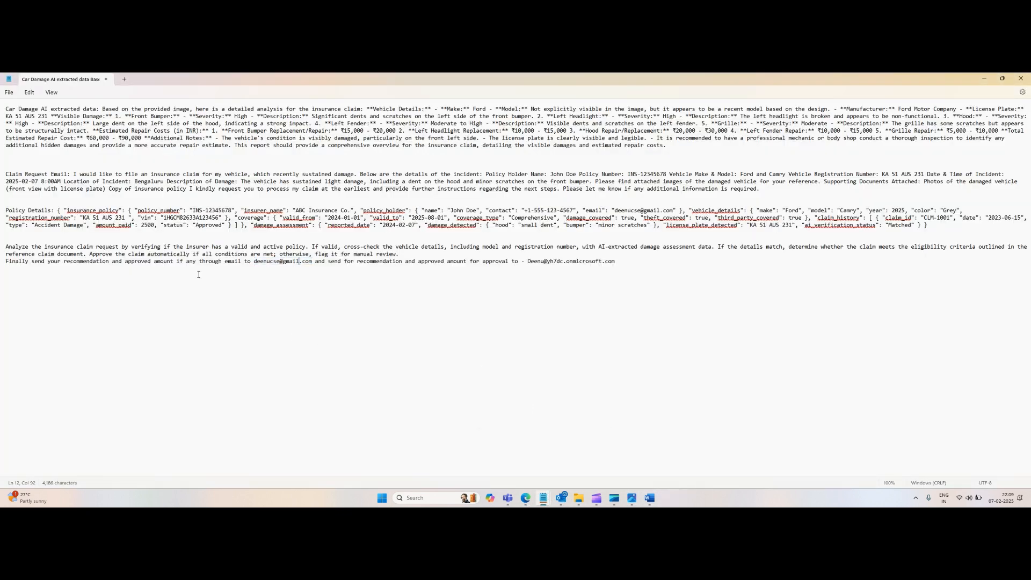
left_click_drag(9, 210, 939, 223)
key("ctrl+c")
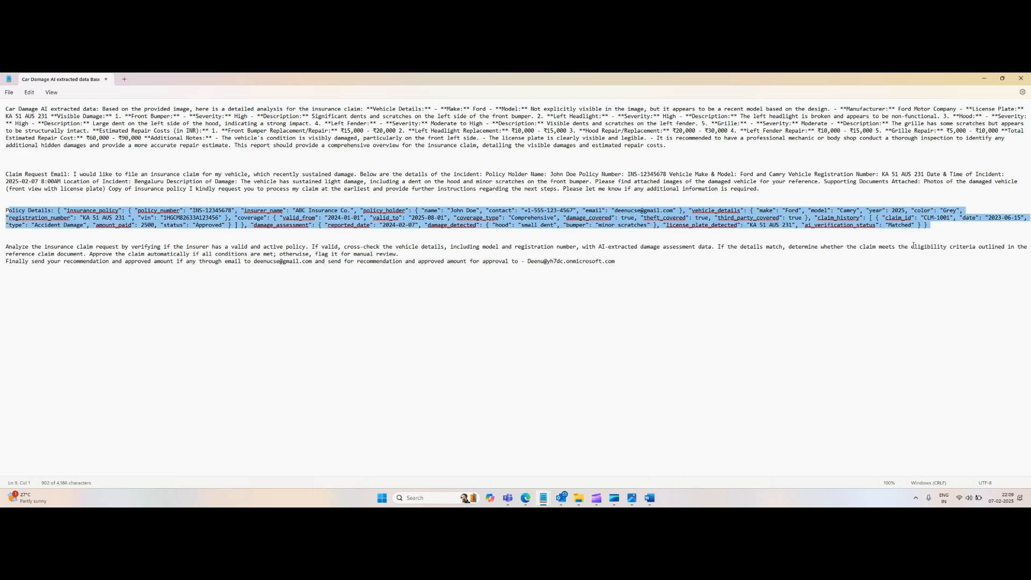
key("alt+Tab")
left_click(306, 380)
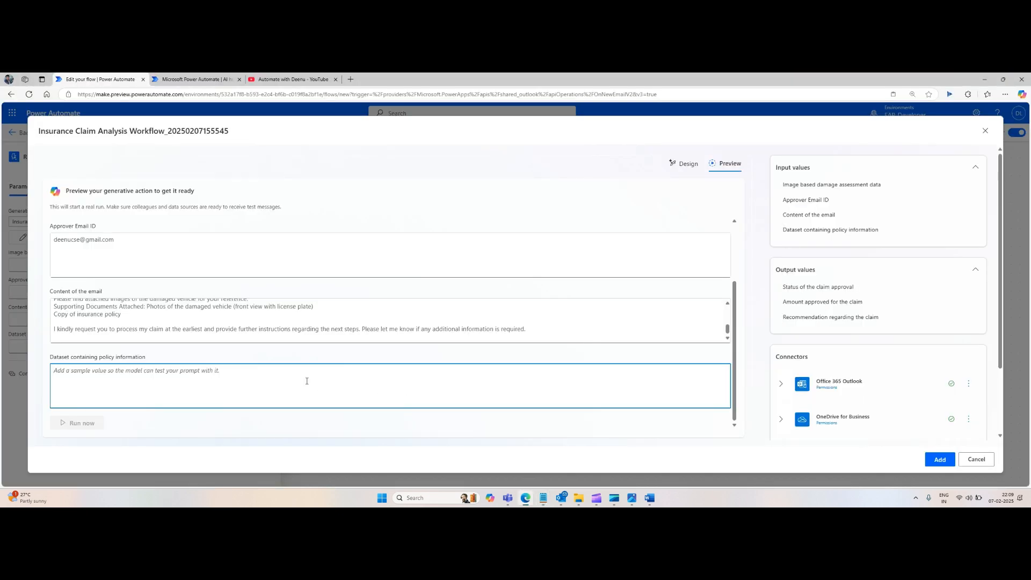
key("ctrl+v")
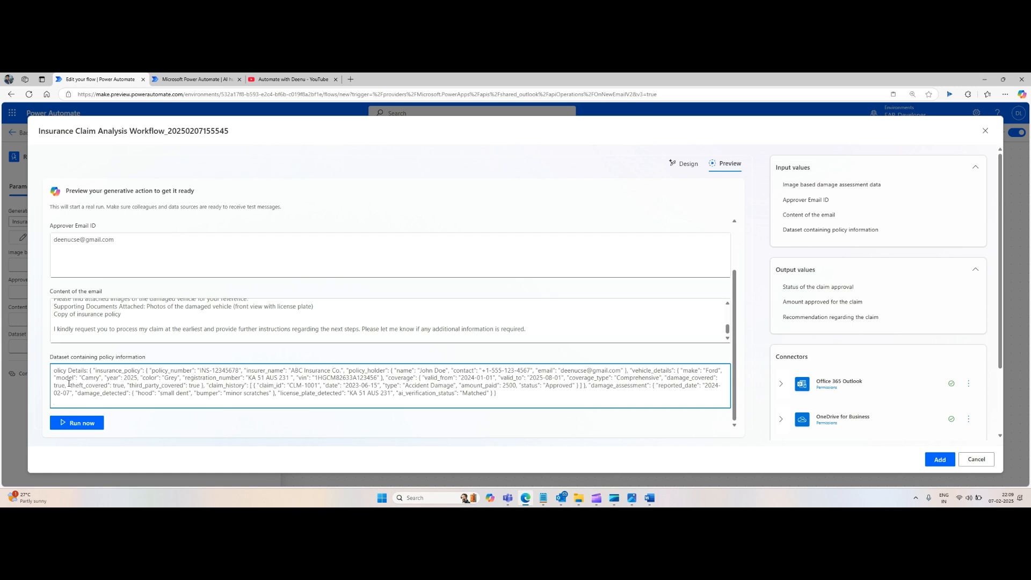
left_click_drag(71, 367, 5, 371)
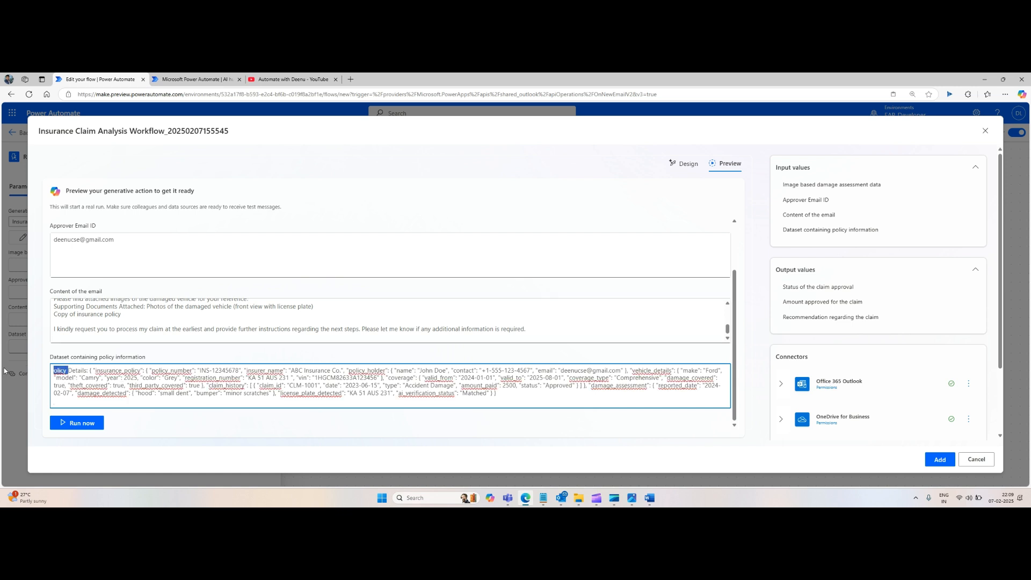
type("Policy")
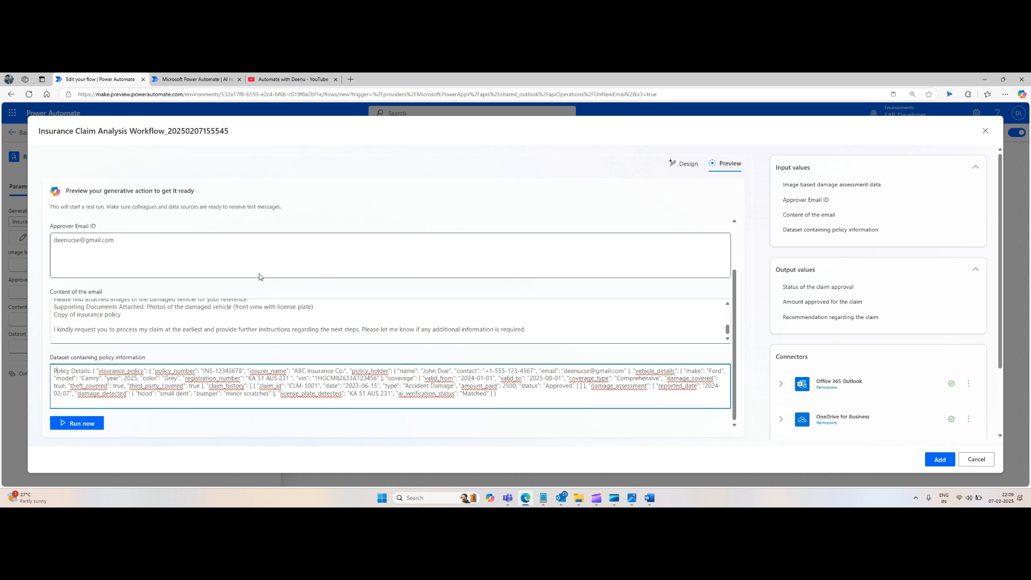
Step: Run the generative action test with the entered sample values
scroll(260, 301, "up", 3)
scroll(258, 327, "down", 3)
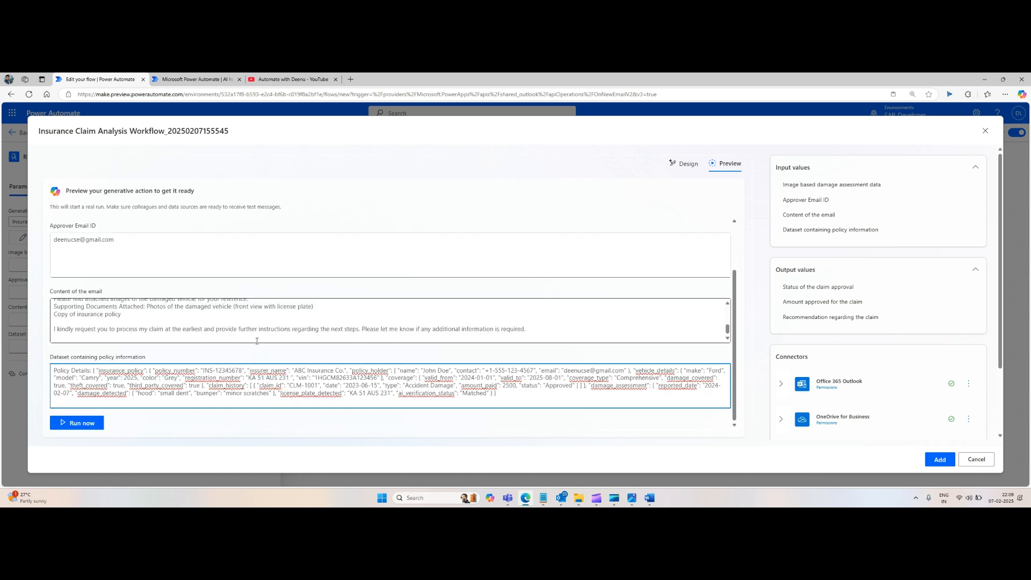
left_click(86, 425)
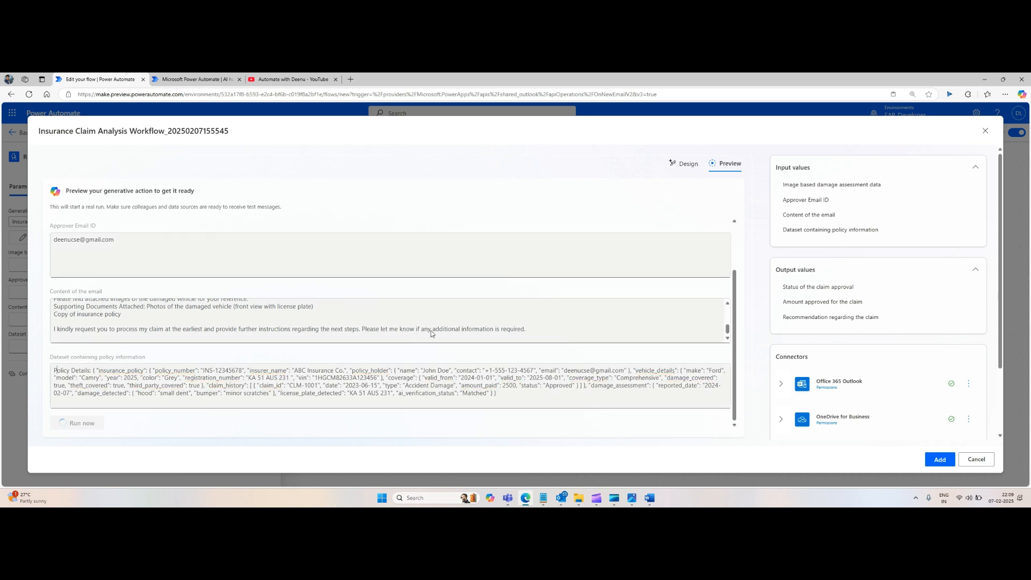
scroll(431, 333, "up", 5)
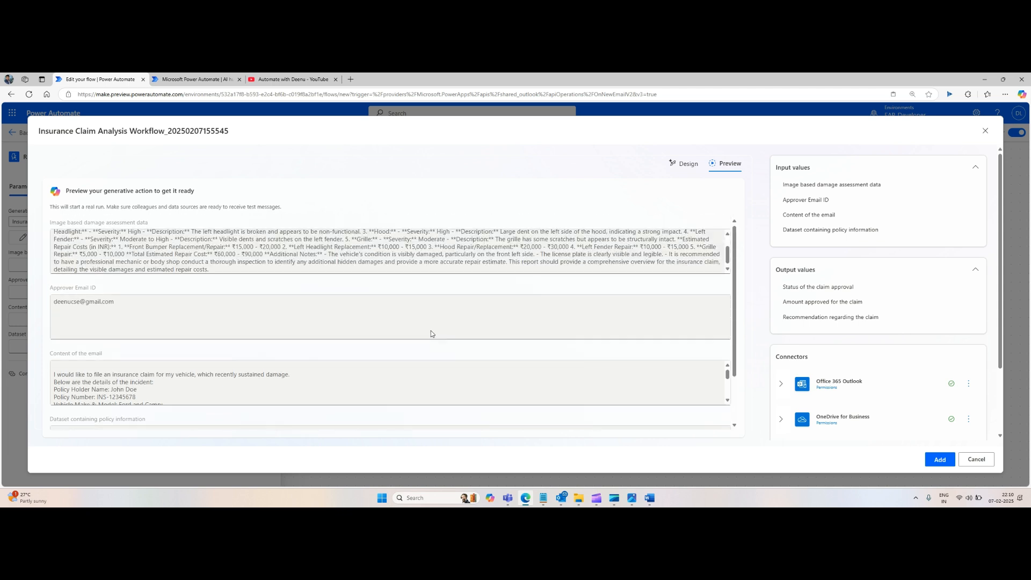
scroll(430, 333, "down", 2)
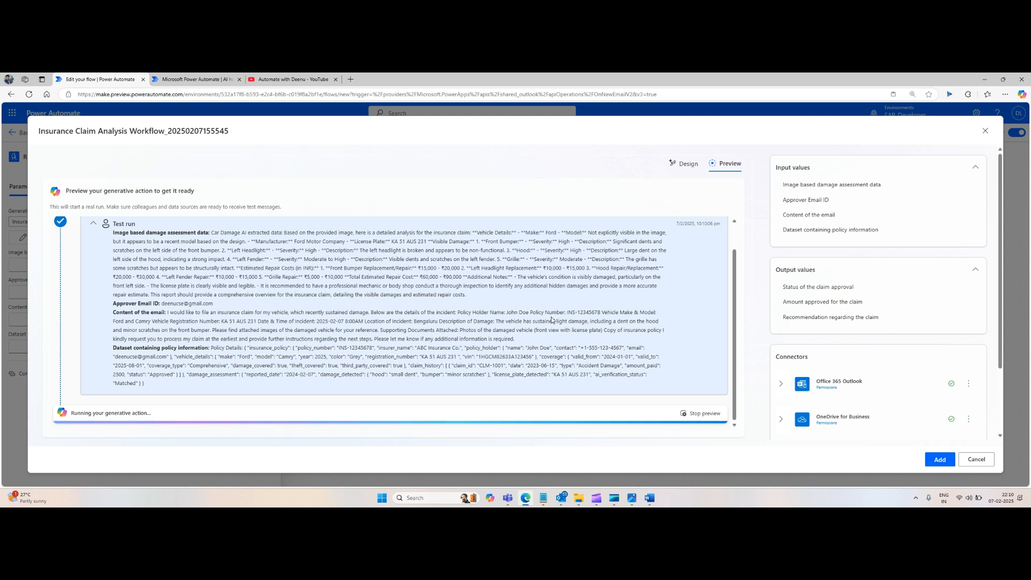
scroll(795, 250, "down", 2)
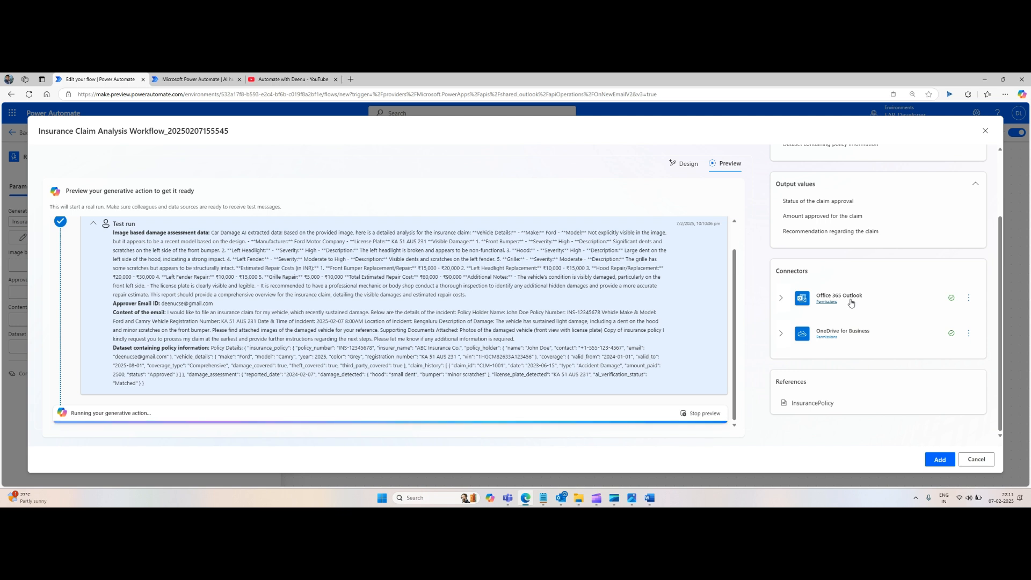
Step: Approve the proposed Send an email (V2) action in the test run
left_click(782, 299)
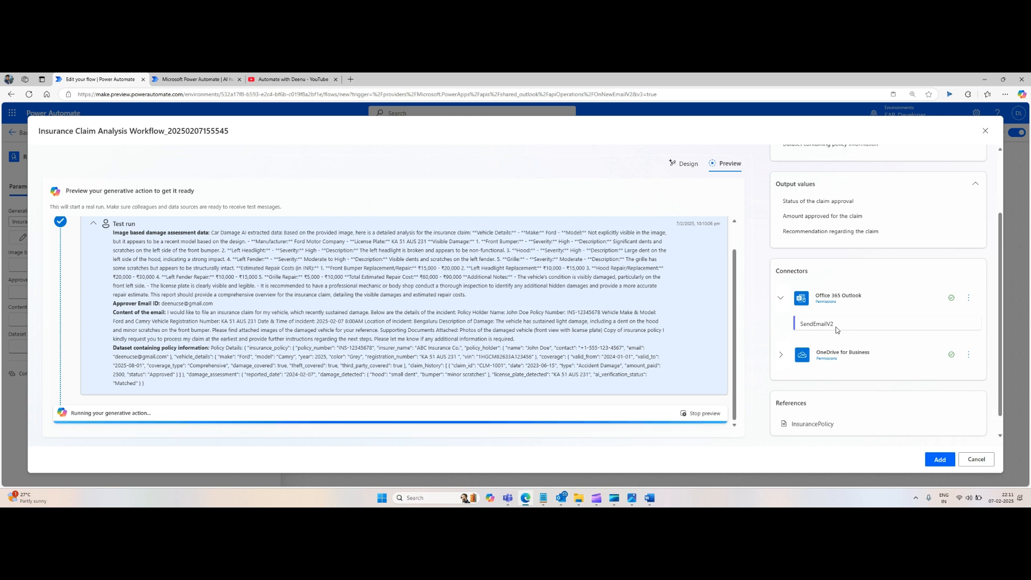
left_click(781, 300)
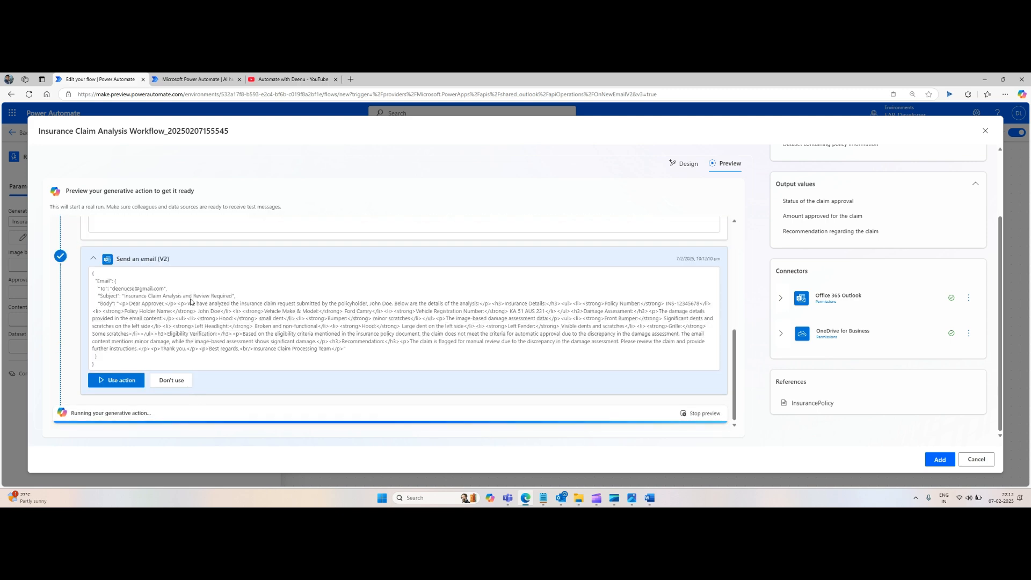
left_click(122, 381)
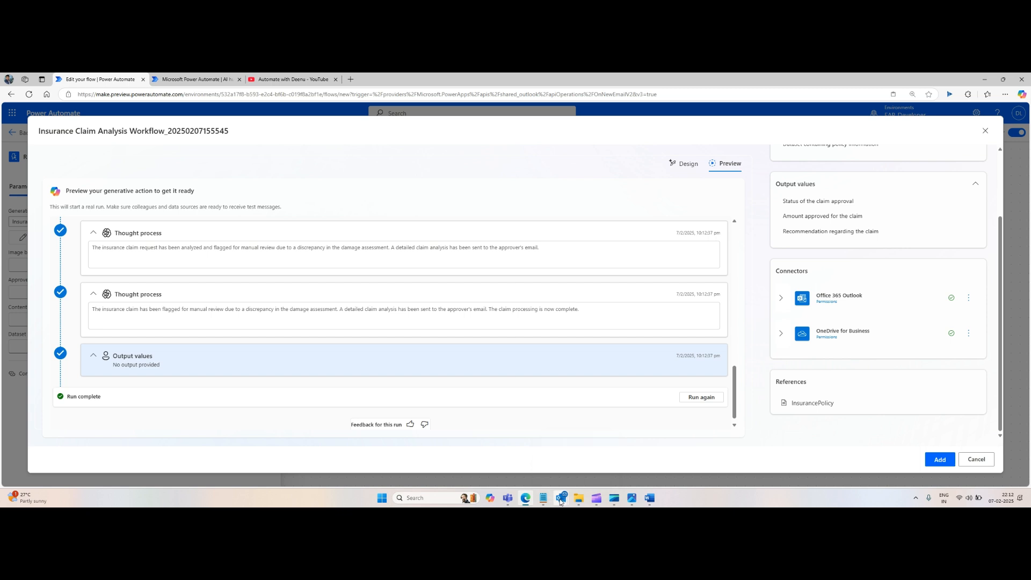
Step: Switch to Outlook and open the sent 'Insurance Claim Analysis and Review Required' email
mouse_move(560, 501)
left_click(524, 462)
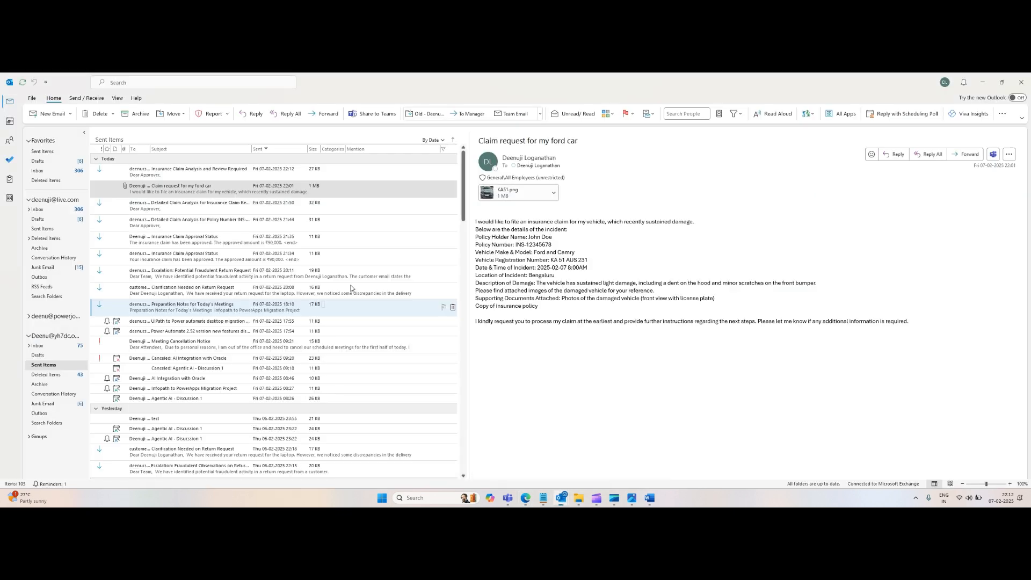
left_click(183, 173)
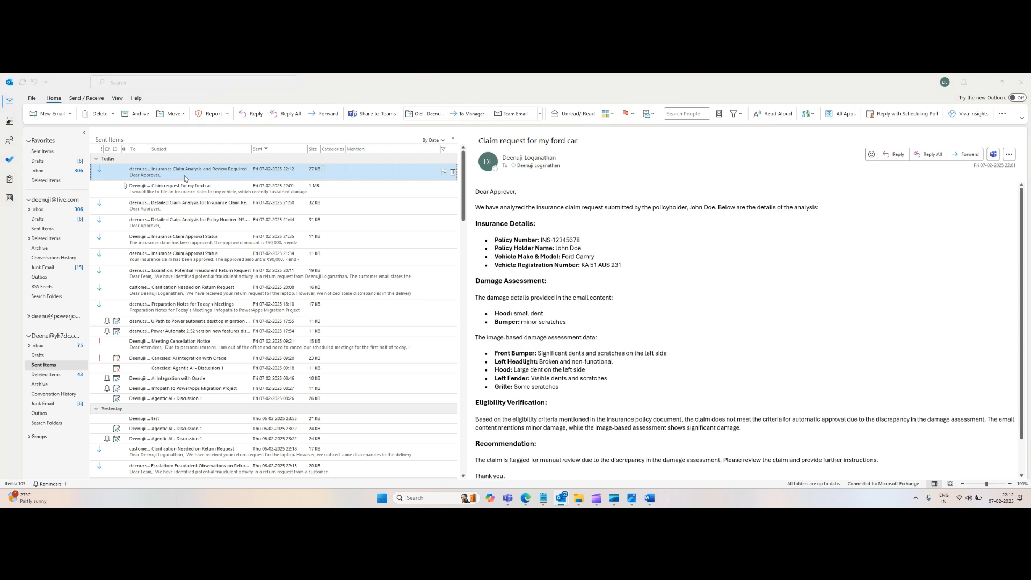
double_click(185, 177)
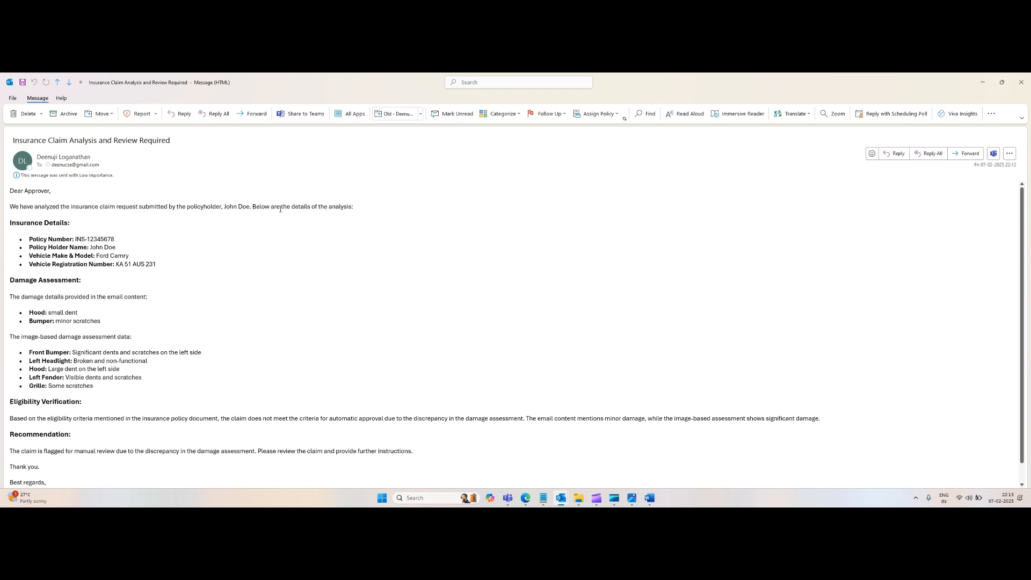
Step: Read through the email's insurance details, damage assessment, eligibility verification and recommendation sections
triple_click(23, 229)
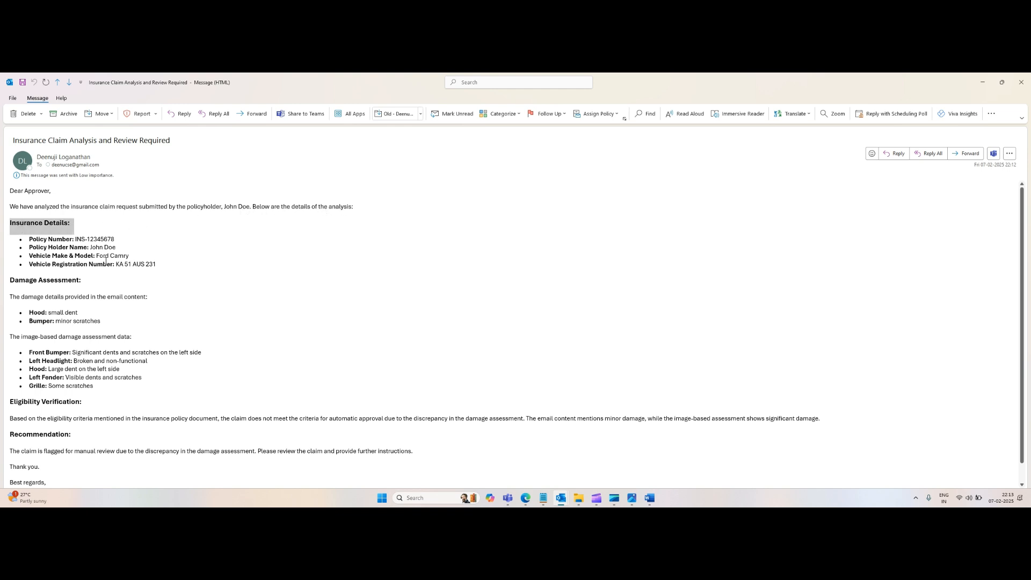
left_click(164, 265)
left_click_drag(164, 265, 1, 231)
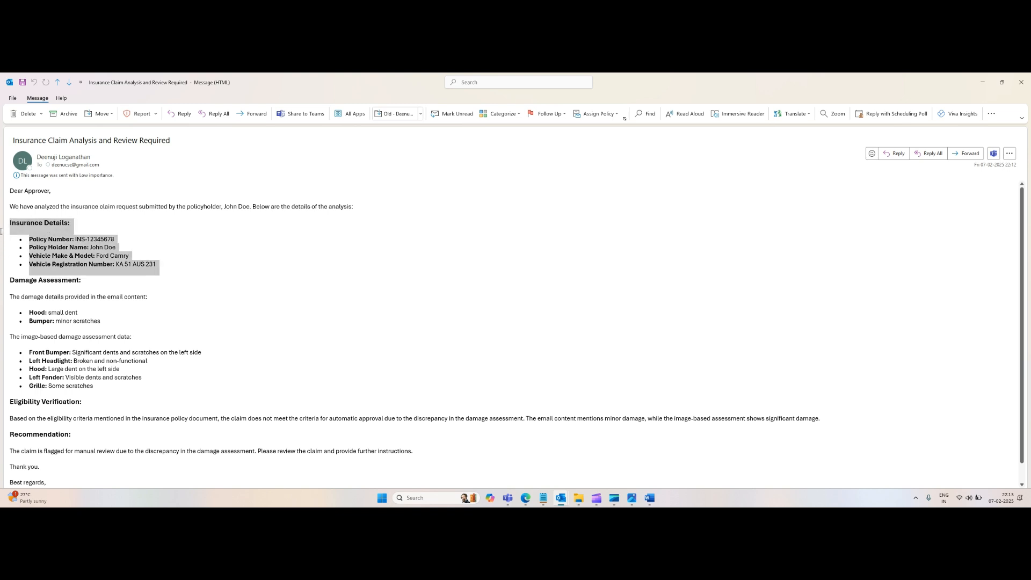
left_click(49, 287)
scroll(50, 286, "down", 1)
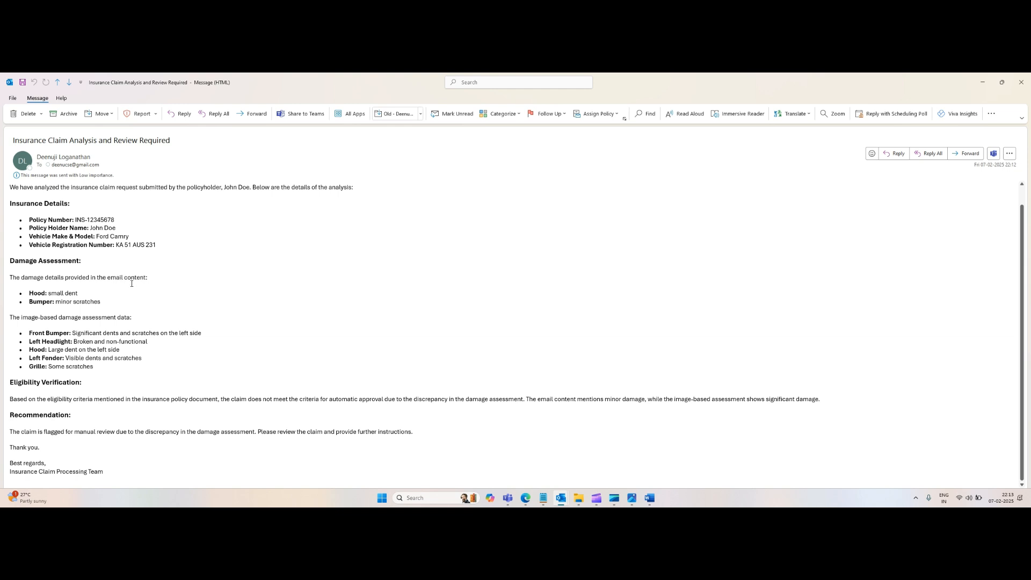
double_click(42, 304)
triple_click(80, 307)
left_click(41, 327)
scroll(25, 321, "down", 1)
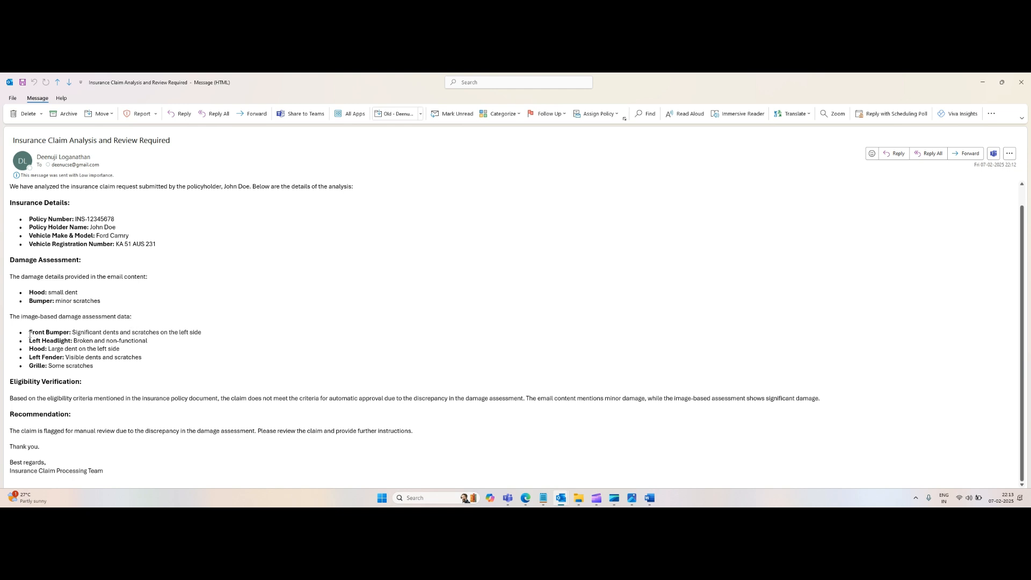
left_click_drag(29, 334, 66, 338)
triple_click(42, 345)
left_click(145, 339)
double_click(36, 352)
triple_click(54, 358)
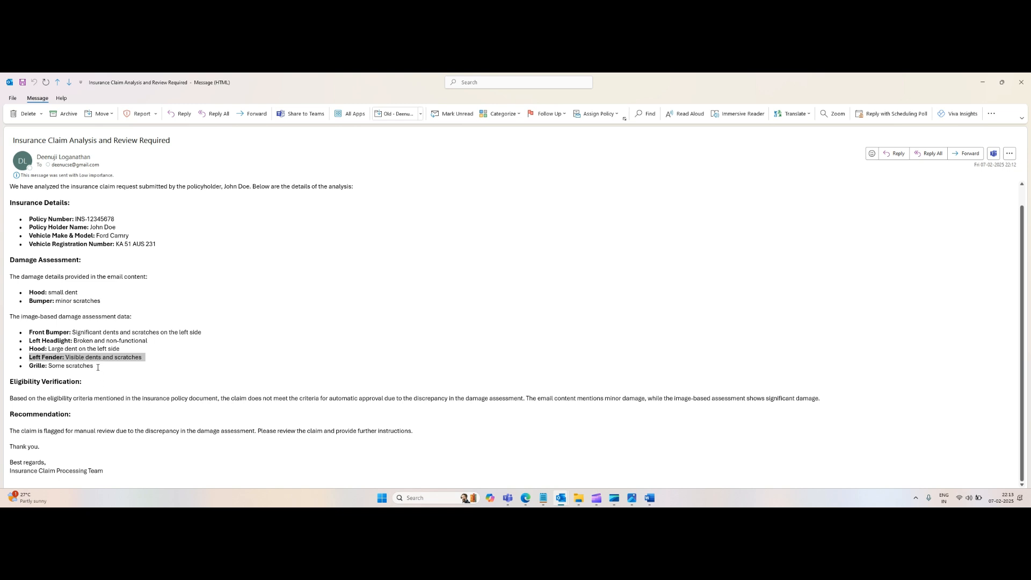
left_click(87, 375)
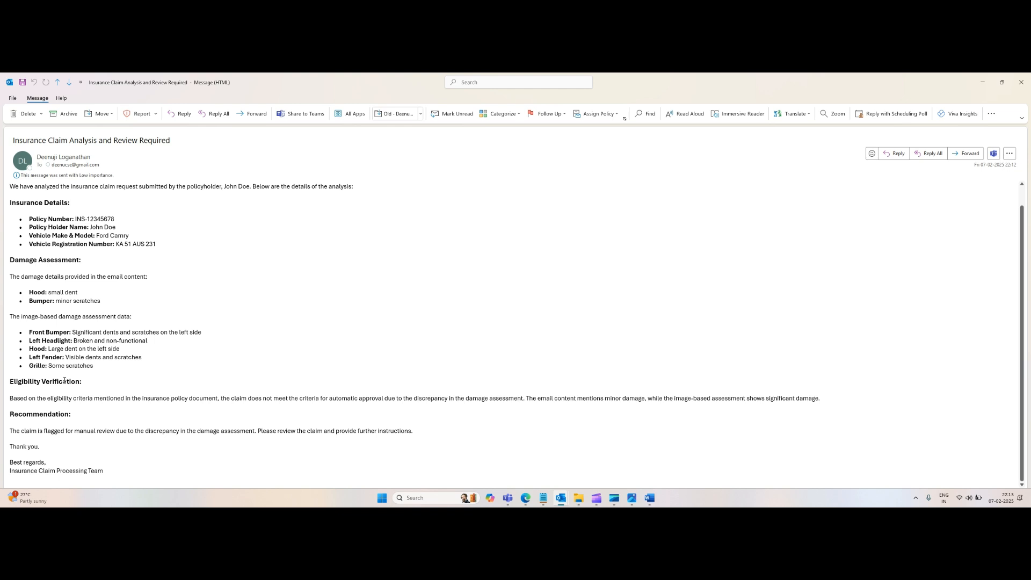
triple_click(67, 381)
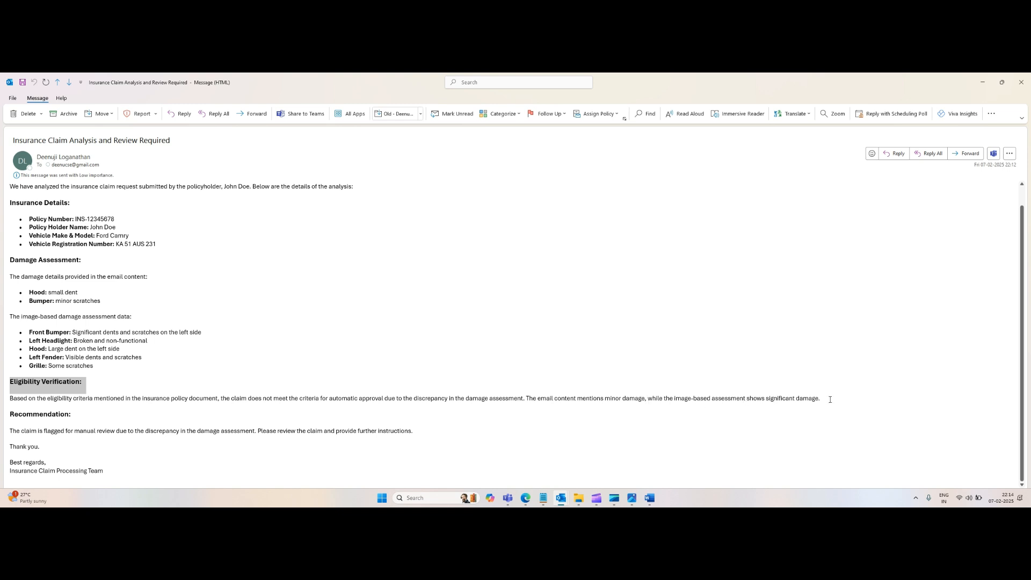
double_click(555, 400)
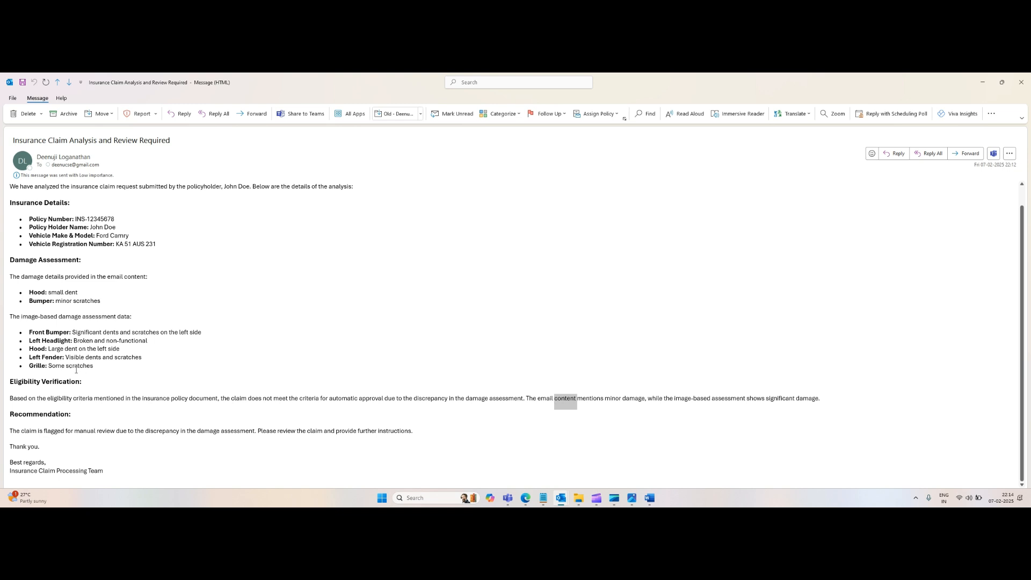
scroll(154, 387, "up", 2)
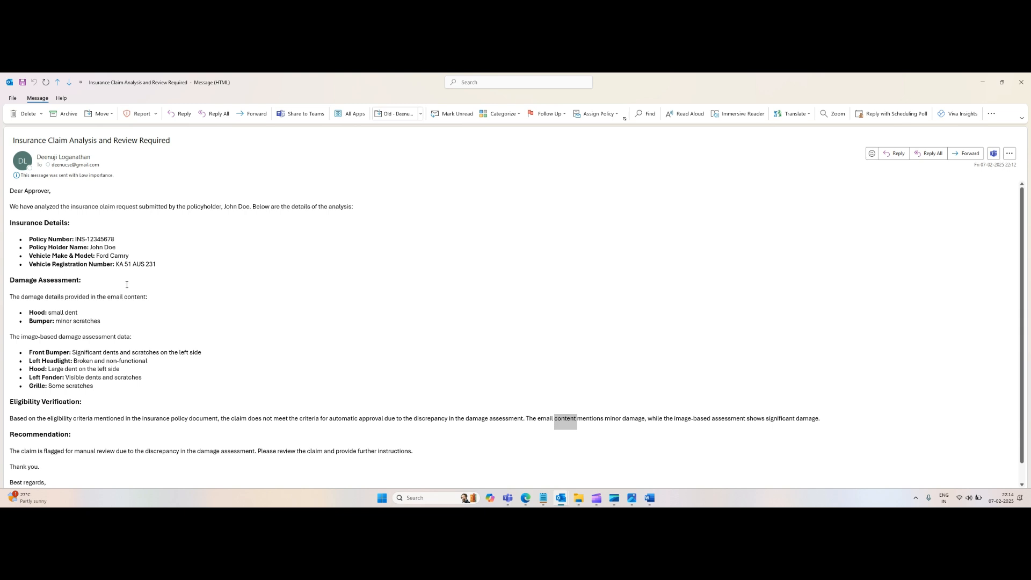
left_click(282, 293)
scroll(281, 294, "down", 1)
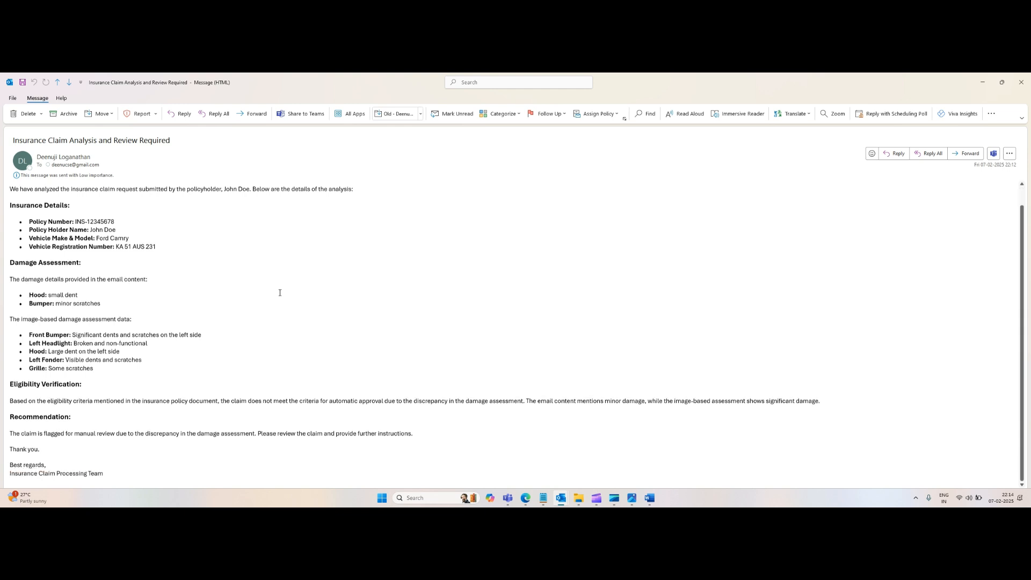
scroll(279, 291, "up", 1)
Step: Return to the browser, close the Damaged Car Checker prompt and open the My flows list
key("alt+Tab")
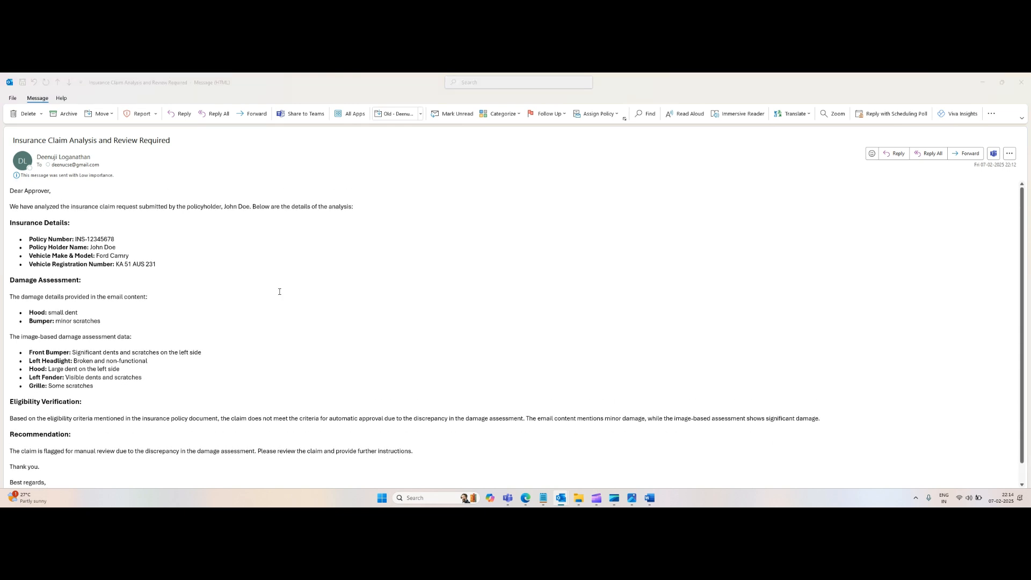
key("alt+Tab")
key("alt+Tab")
key("Tab")
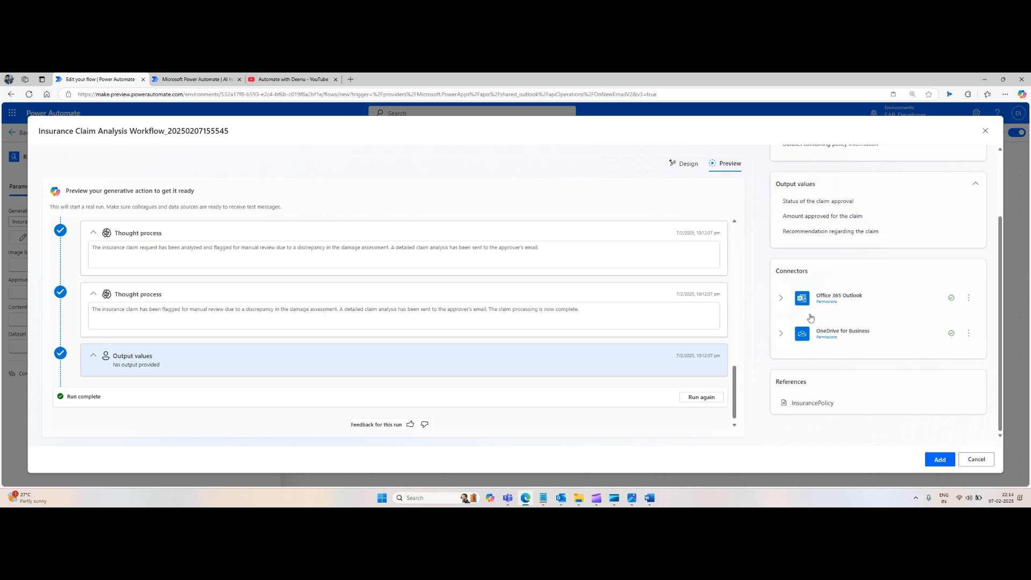
scroll(864, 231, "up", 3)
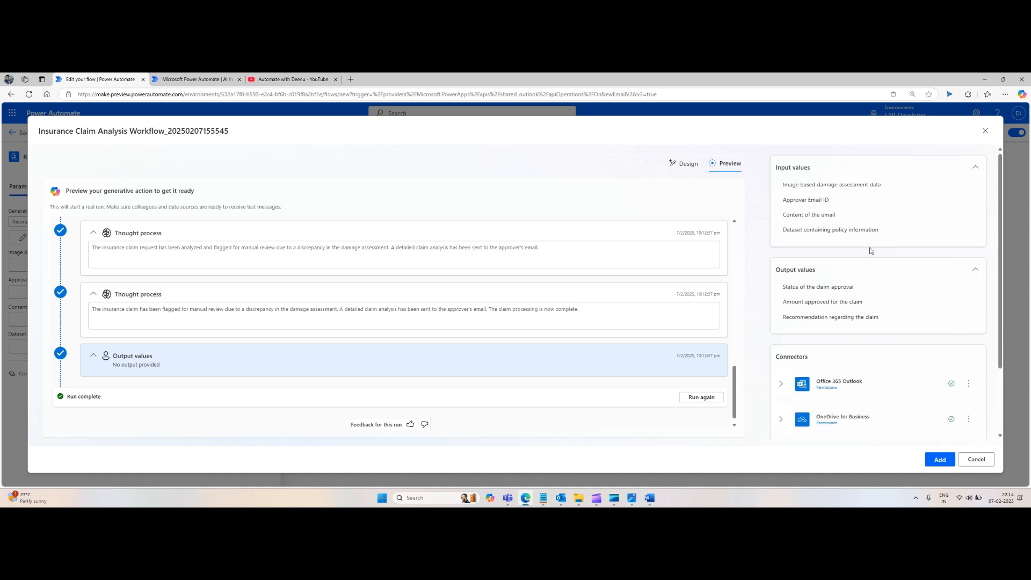
left_click(198, 80)
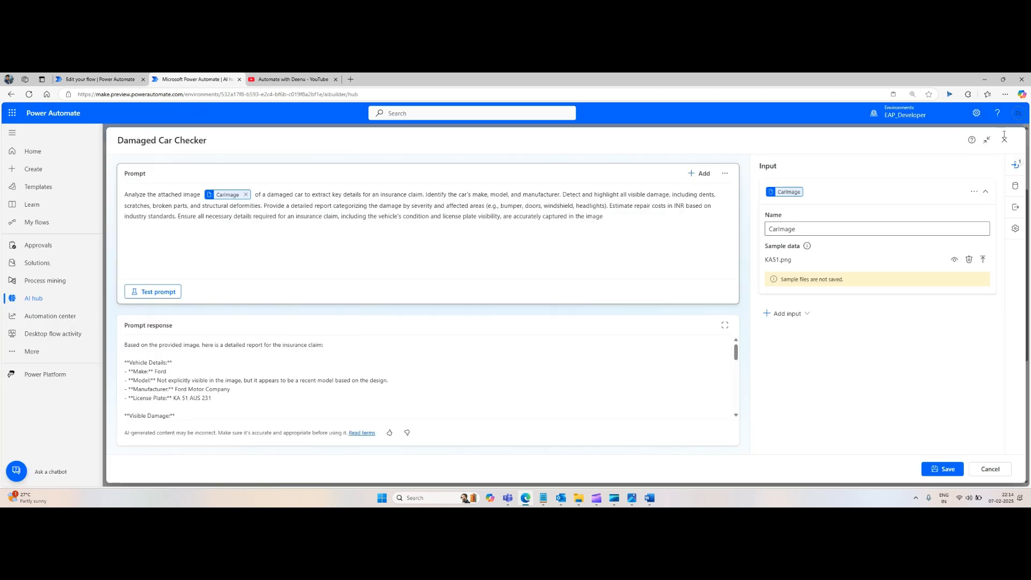
left_click(1004, 139)
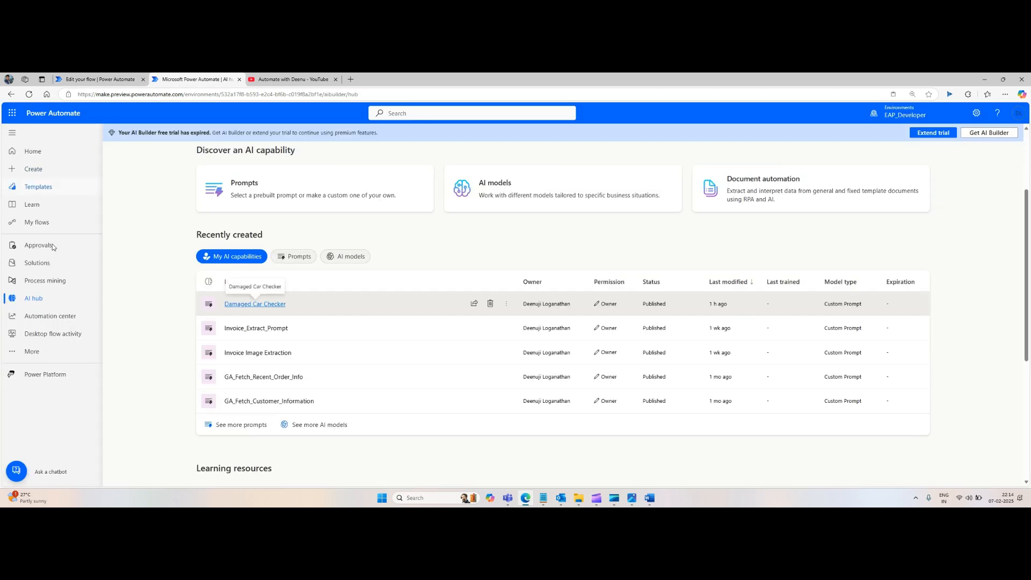
left_click(38, 223)
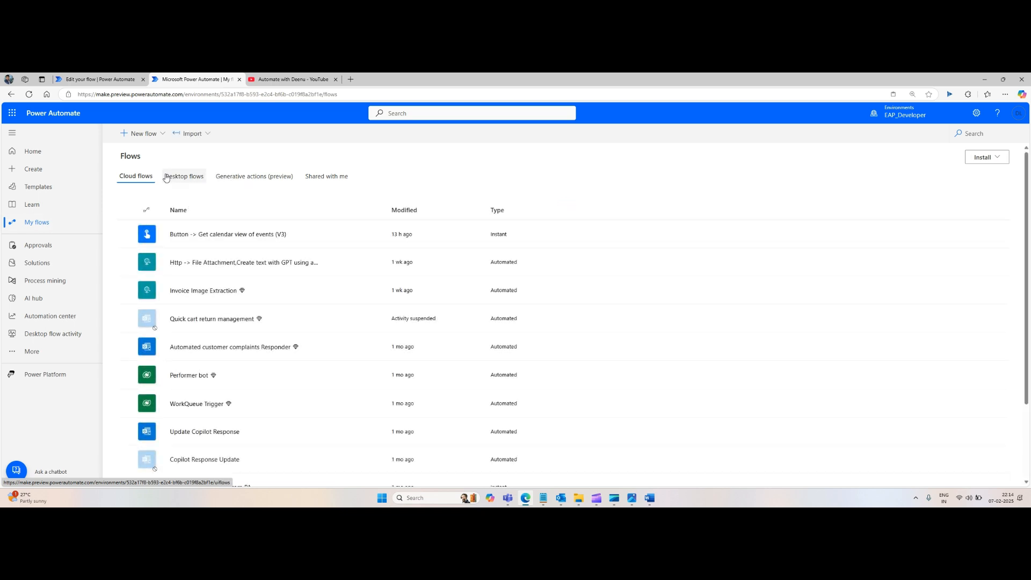
Step: Create an automated cloud flow triggered by 'When a new email arrives (V3)' from Office 365 Outlook
left_click(141, 133)
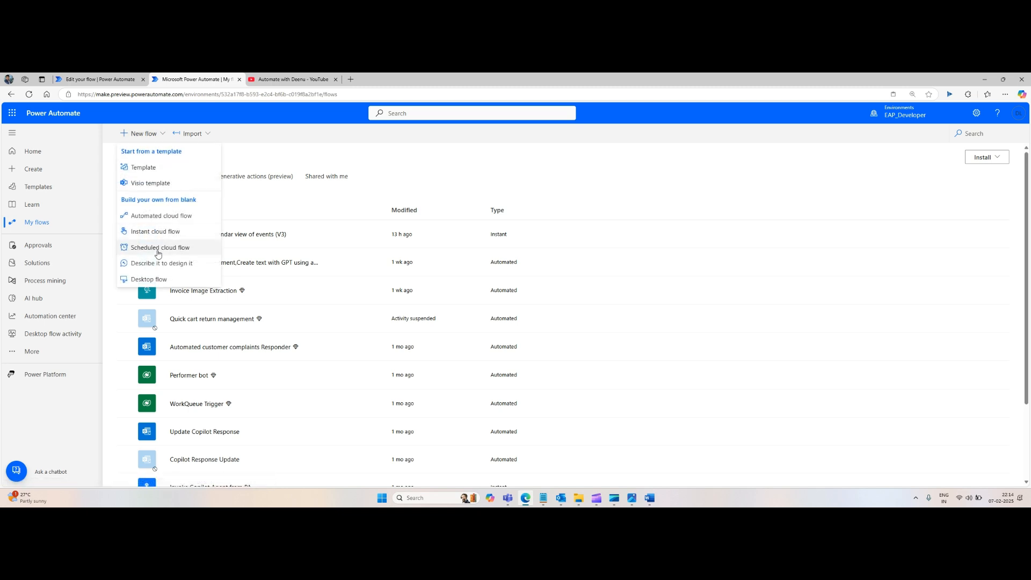
left_click(168, 217)
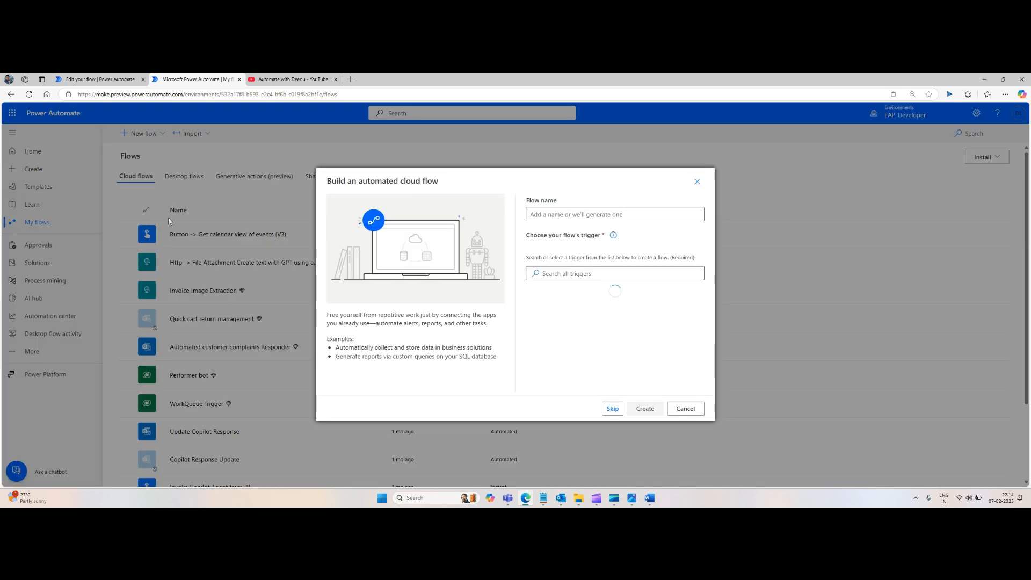
left_click(604, 274)
type("when")
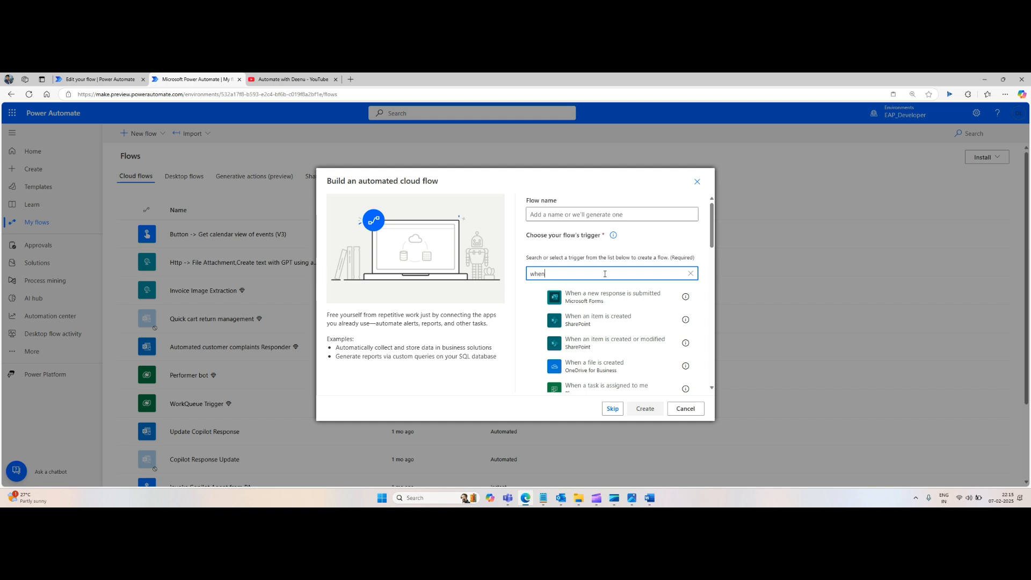
type(" email arrives")
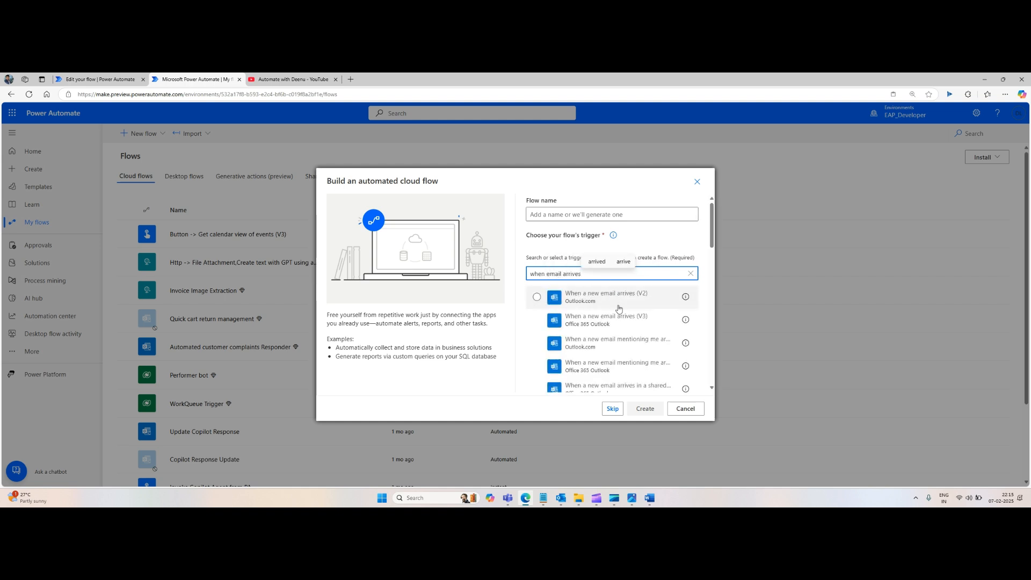
left_click_drag(615, 298, 617, 306)
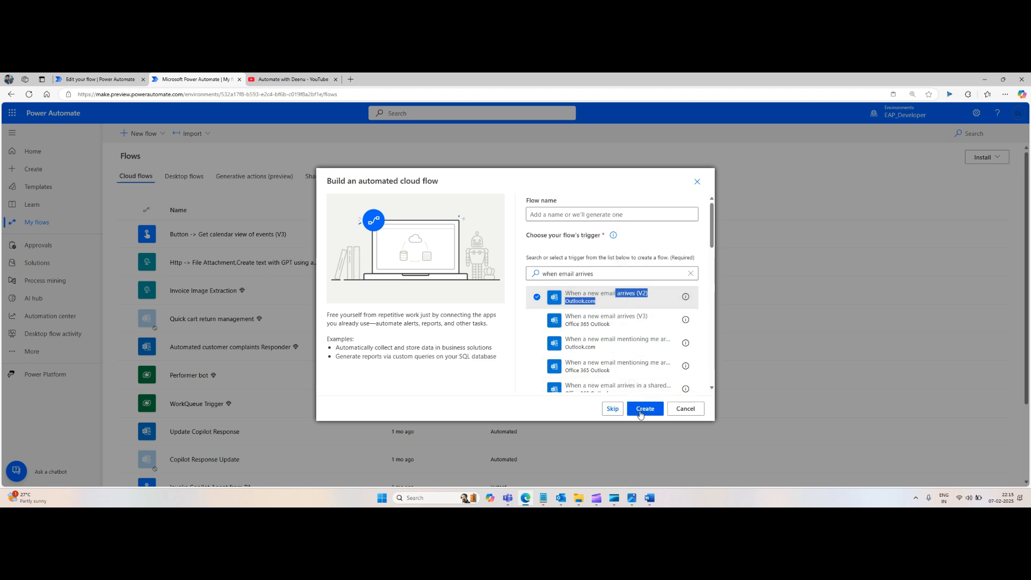
left_click(596, 325)
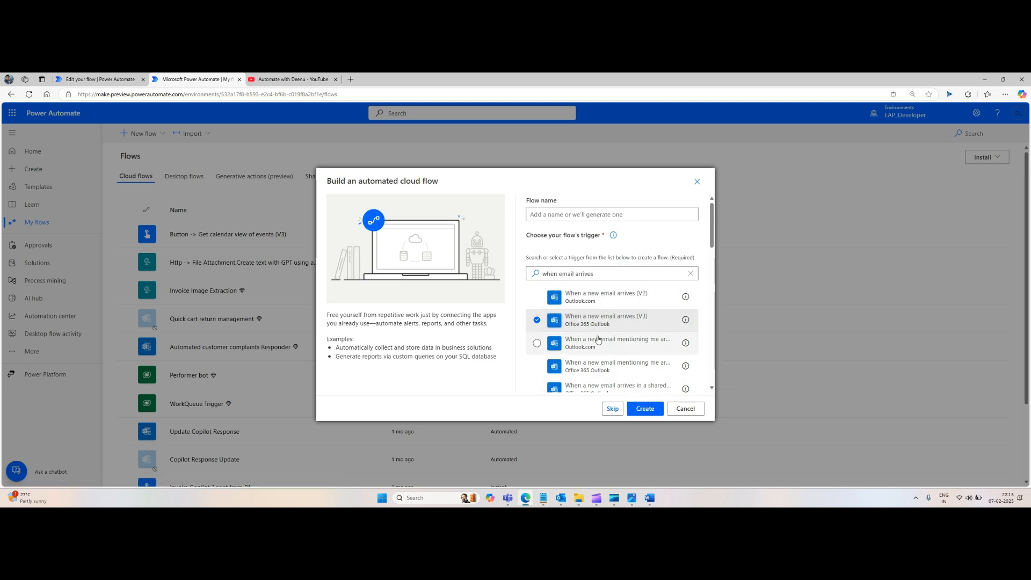
left_click(645, 409)
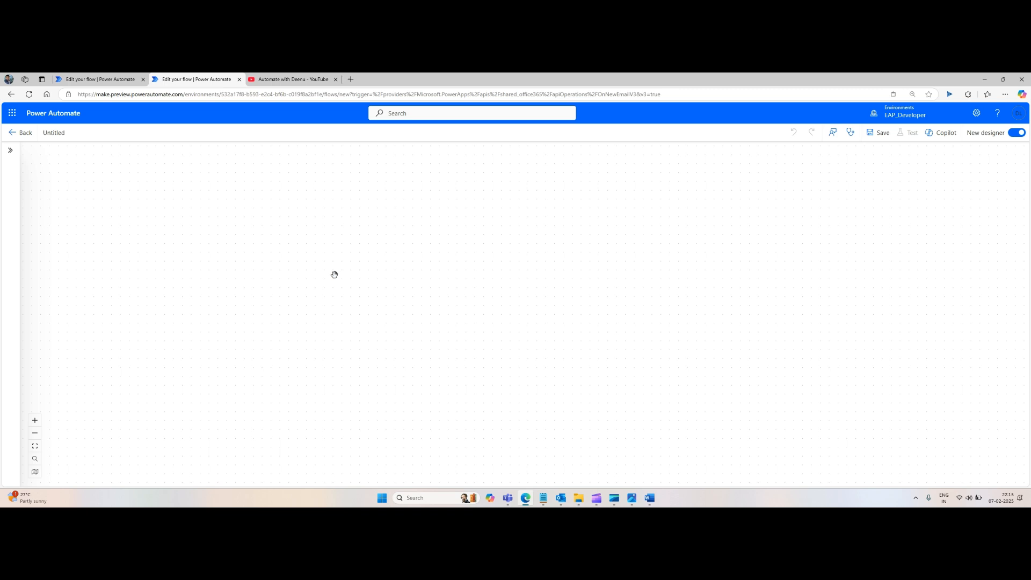
Step: Add a generative action below the trigger and copy the instructions of the existing insurance claim generative action in the other flow tab
left_click(515, 344)
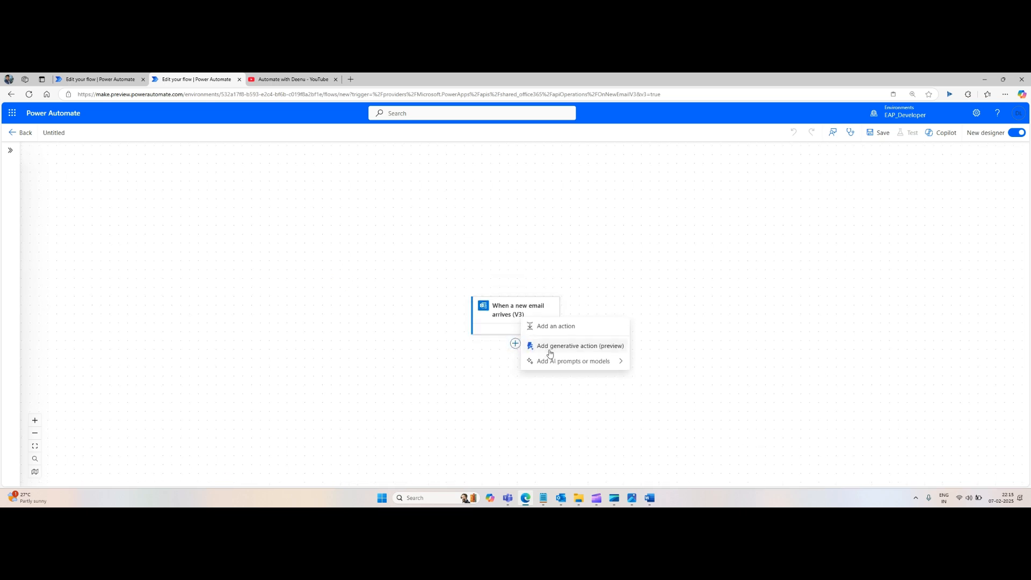
left_click(99, 79)
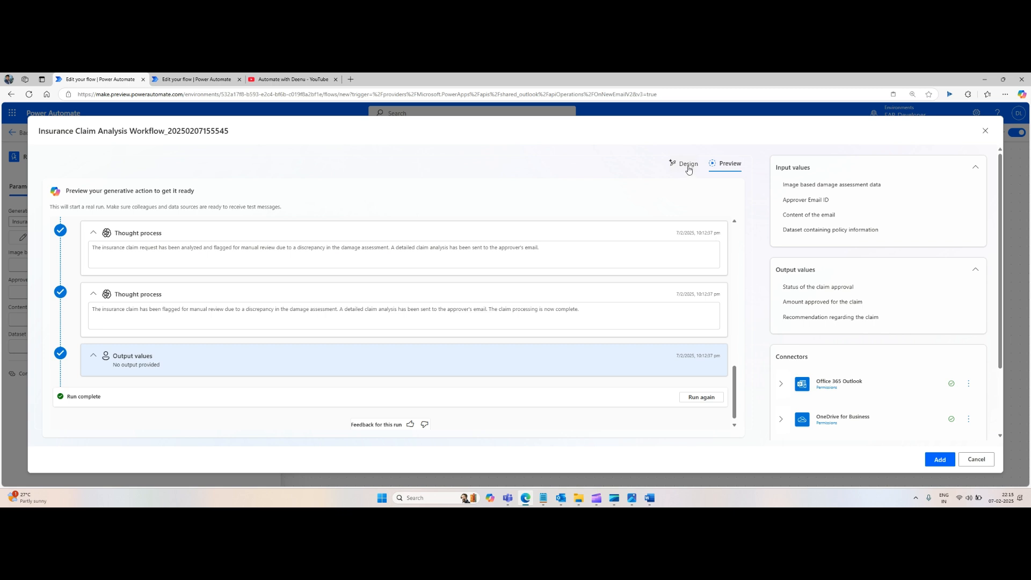
left_click(689, 169)
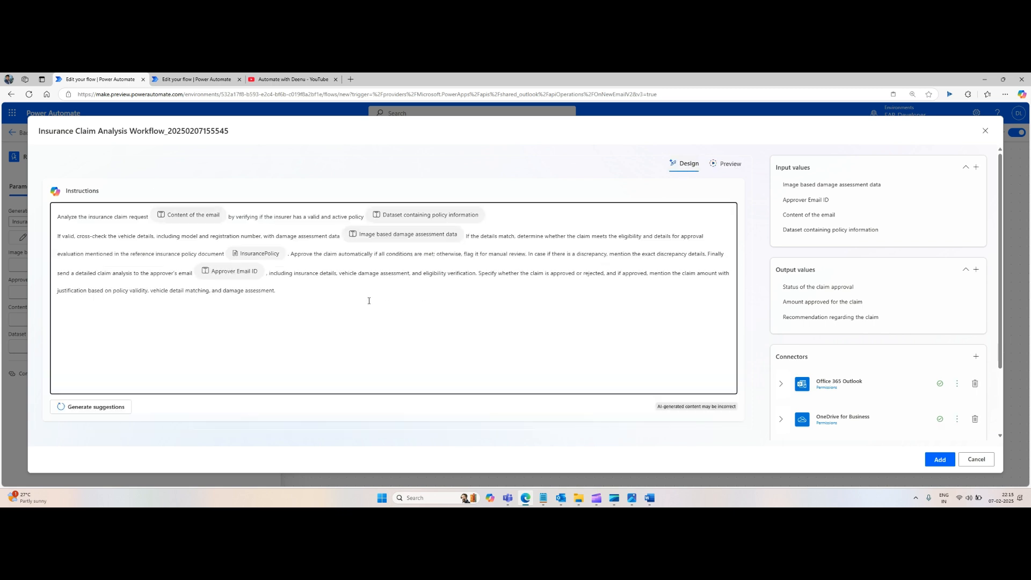
left_click_drag(319, 300, 1, 178)
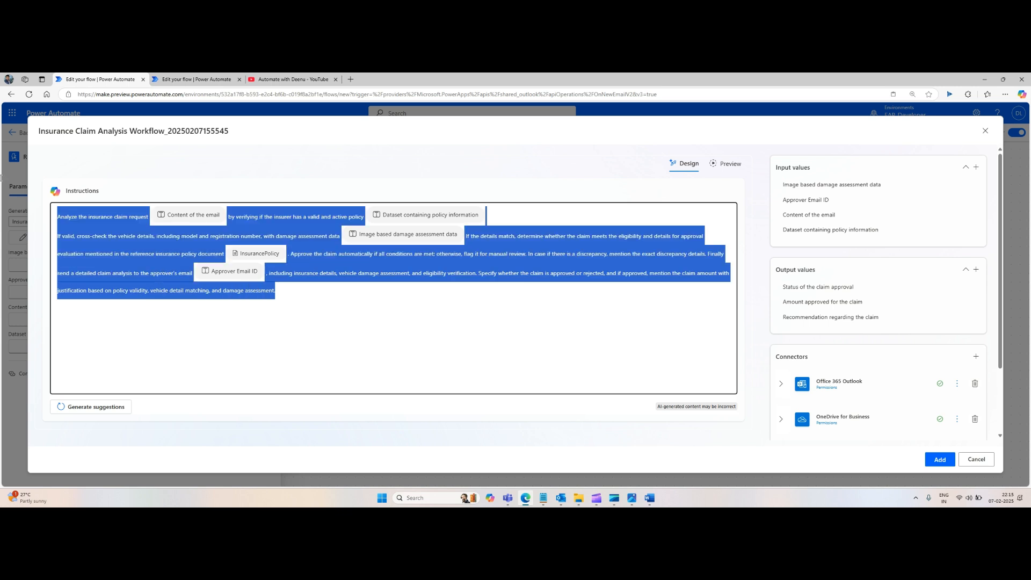
left_click(195, 80)
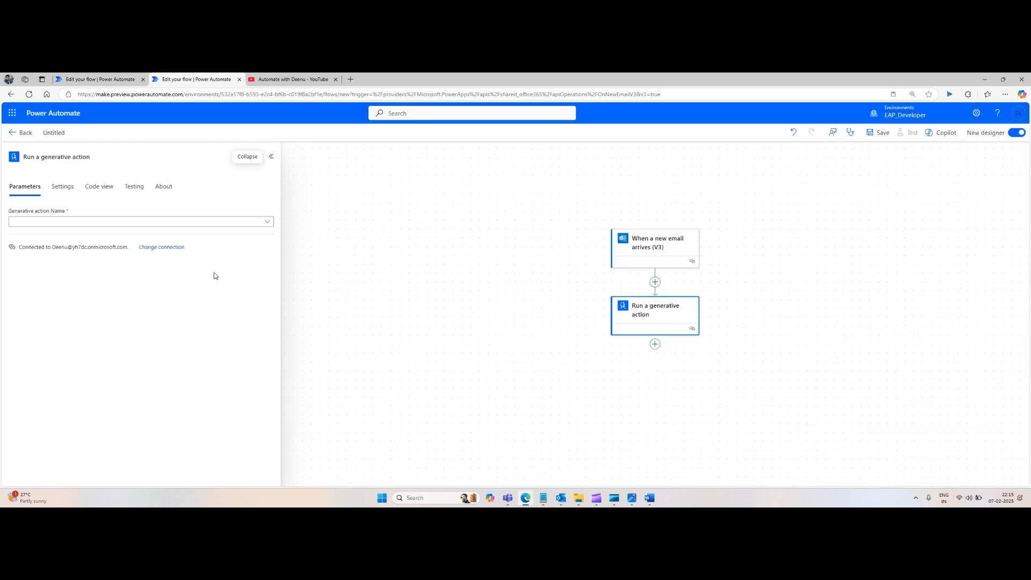
Step: Start a new generative action and paste the copied insurance claim instructions into it
left_click(265, 222)
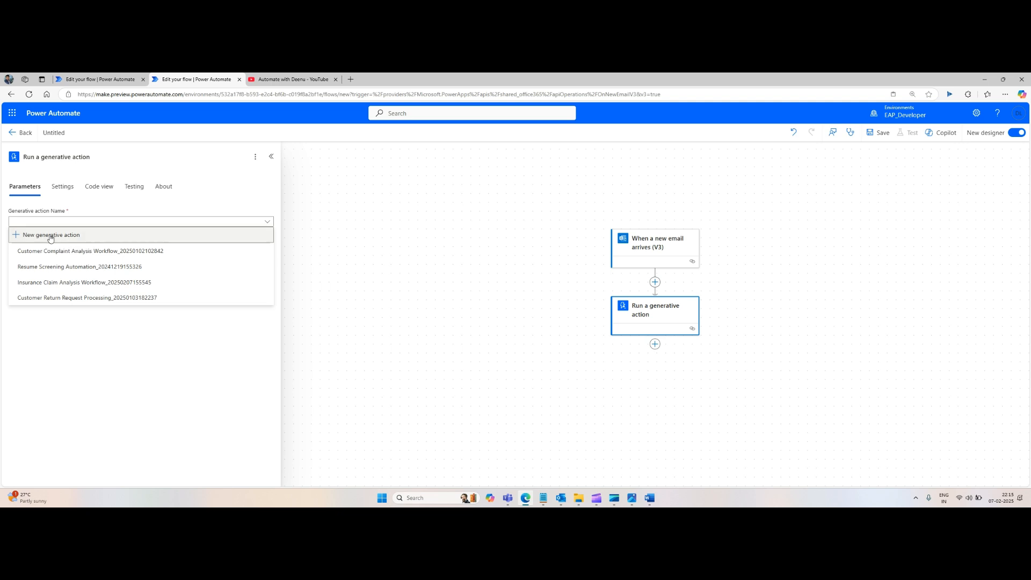
left_click(217, 254)
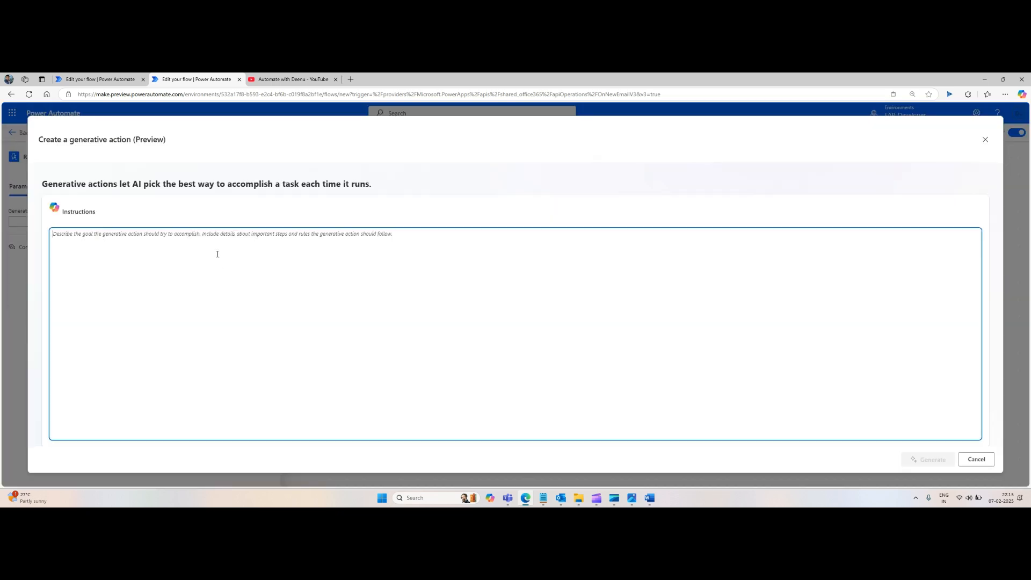
type("Analyze the insurance claim request  by verifying if the insurer has a valid and active policy  If valid, cross-check the vehicle details, including model and registration number, with damage assessment data  If the details match, determine whether the claim meets the eligibility and details for approval evaluation mentioned in the reference insurance policy document  . Approve the claim automatically if all conditions are met; otherwise, flag it for manual review. In case if there is a discrepancy, mention the exact discrepancy details. Finally send a detailed claim analysis to the approver's email  , including insurance details, vehicle damage assessment, and eligibility verification. Specify whether the claim is approved or rejected, and if approved, mention the claim amount with justification based on policy validity, vehicle detail matching, and damage assessment.")
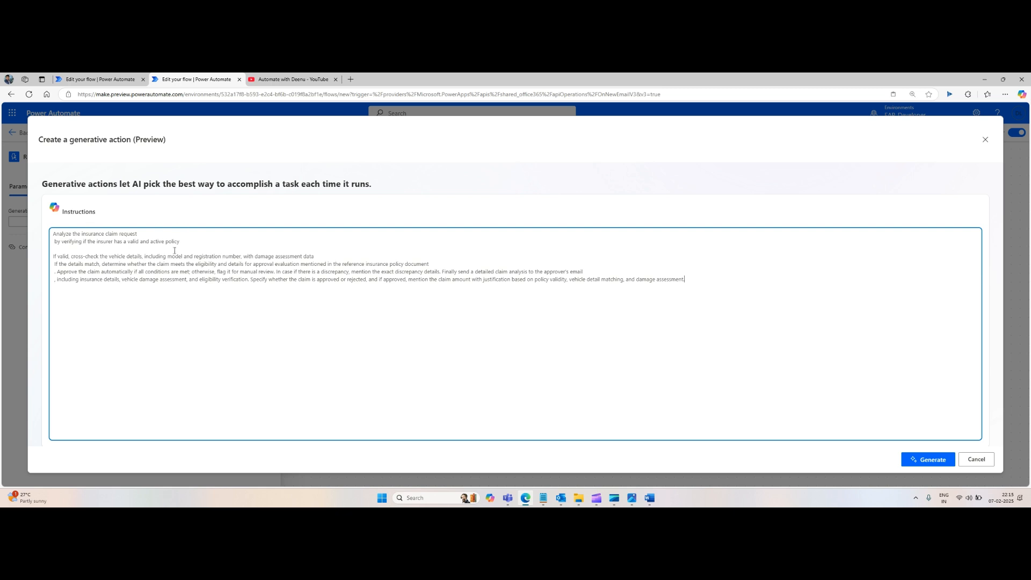
Step: Join the first broken instruction lines, replace 'insurer' with 'policy holder' and end the sentence with a period
left_click(155, 235)
key("Delete")
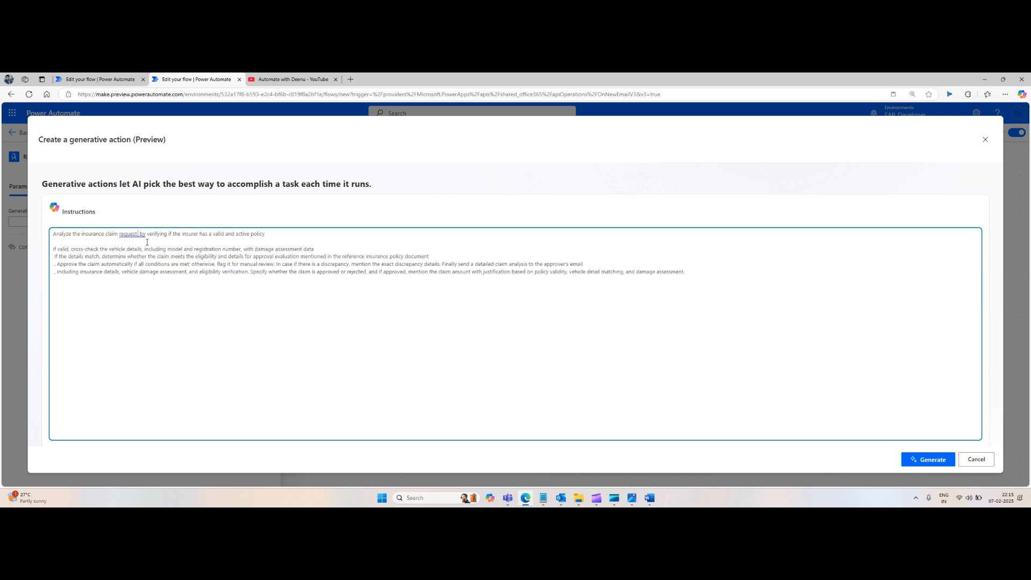
key("Delete")
double_click(188, 235)
type("policy holder")
left_click(138, 234)
left_click(299, 232)
key("Delete")
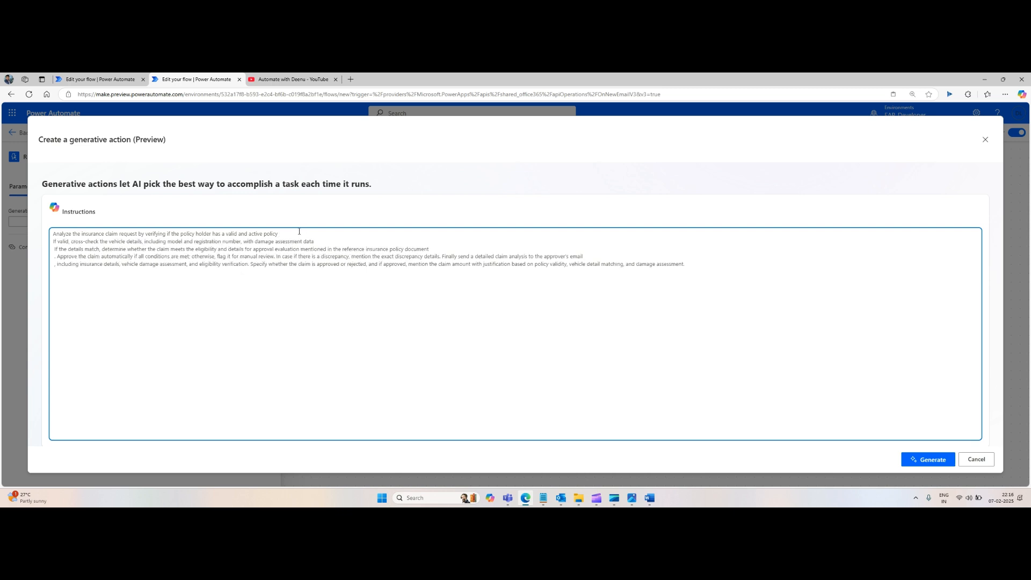
key("Delete")
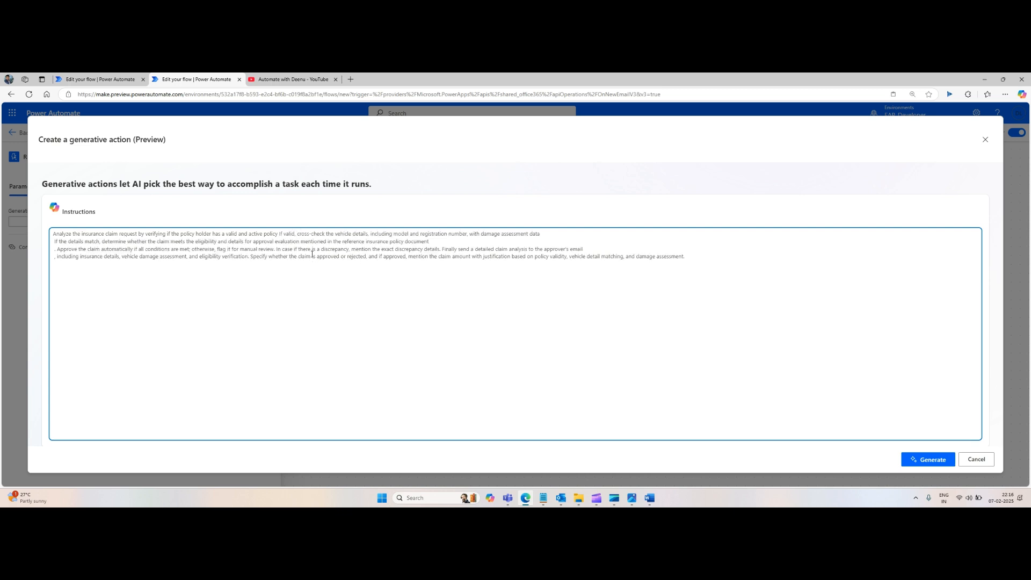
type(".")
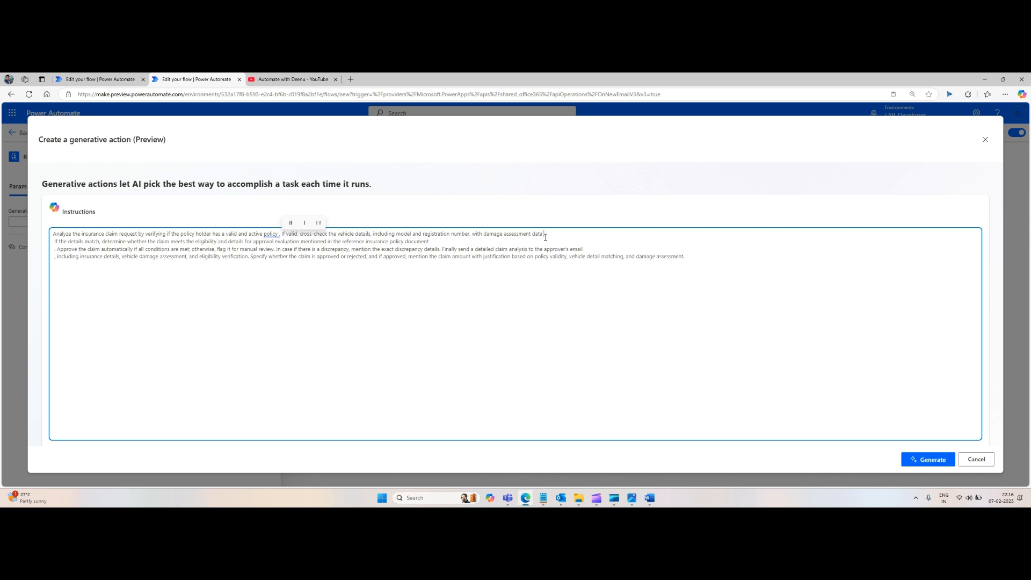
Step: Add 'input' after 'damage assessment data' and join the following instruction line onto the first one
left_click(544, 235)
type("input")
left_click(441, 241)
key("Delete")
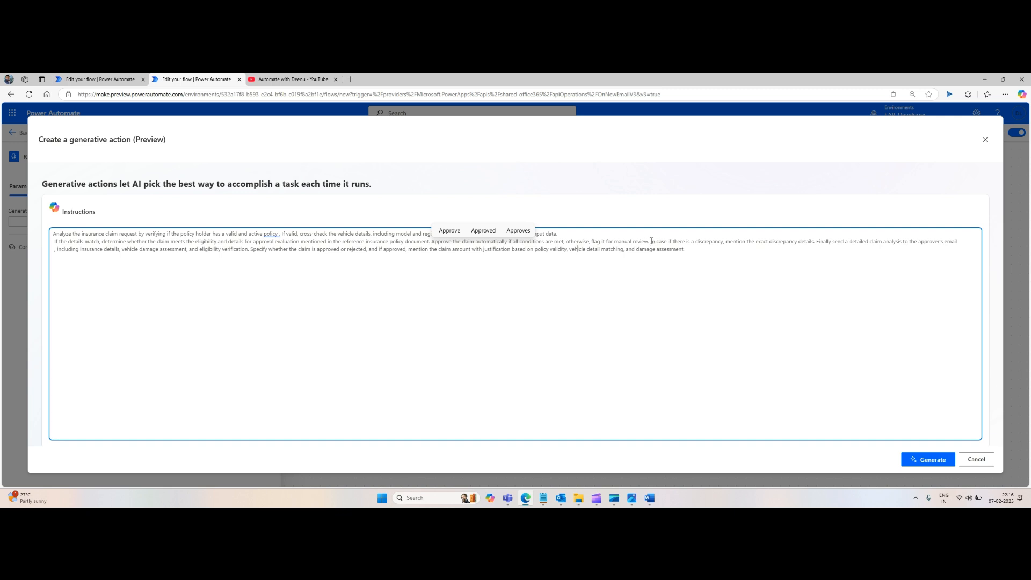
Step: Break the line before 'In case if there is a discrepancy' and insert 'report' after 'detailed claim analysis'
left_click(658, 276)
key("Return")
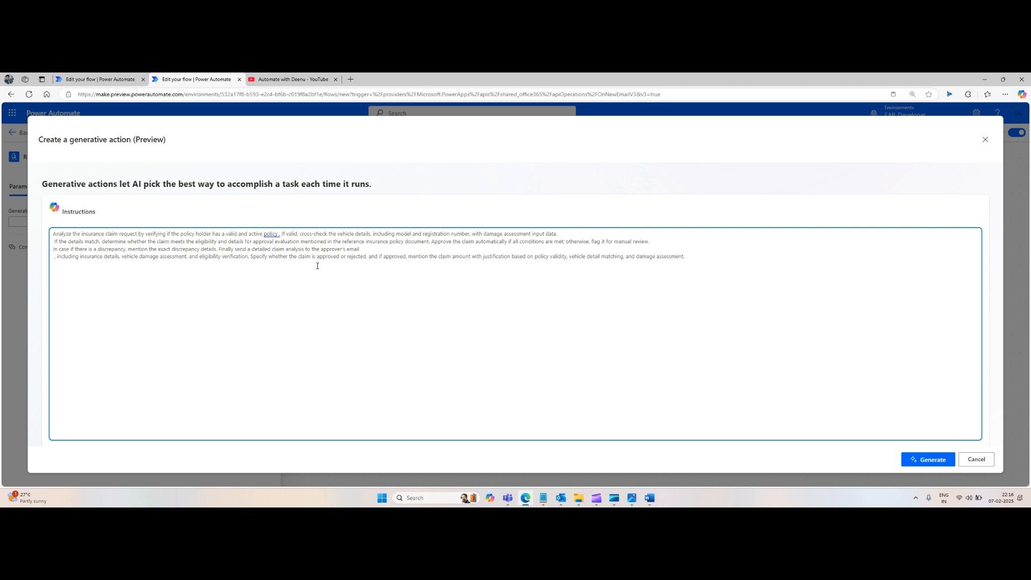
type("report")
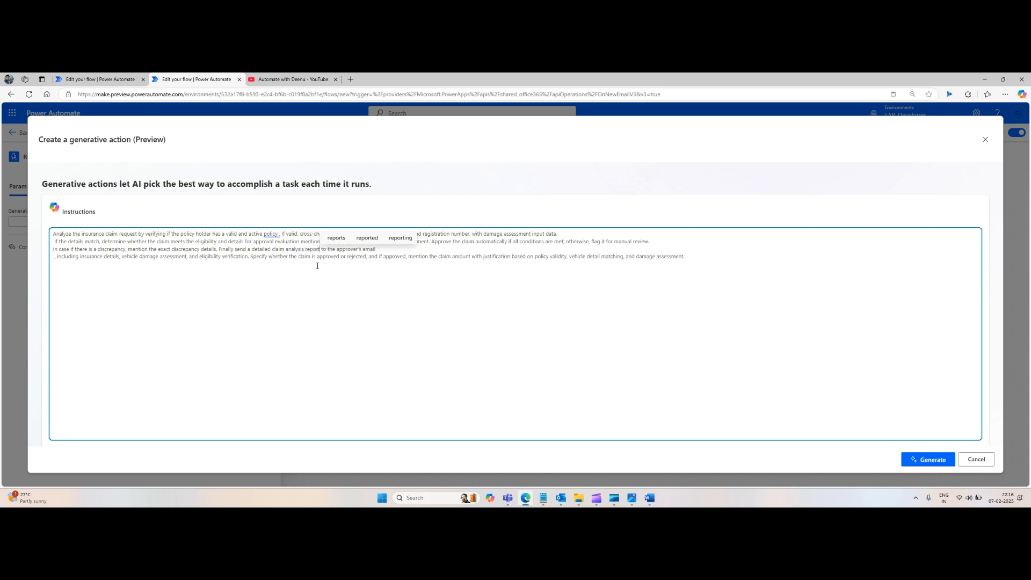
left_click(417, 285)
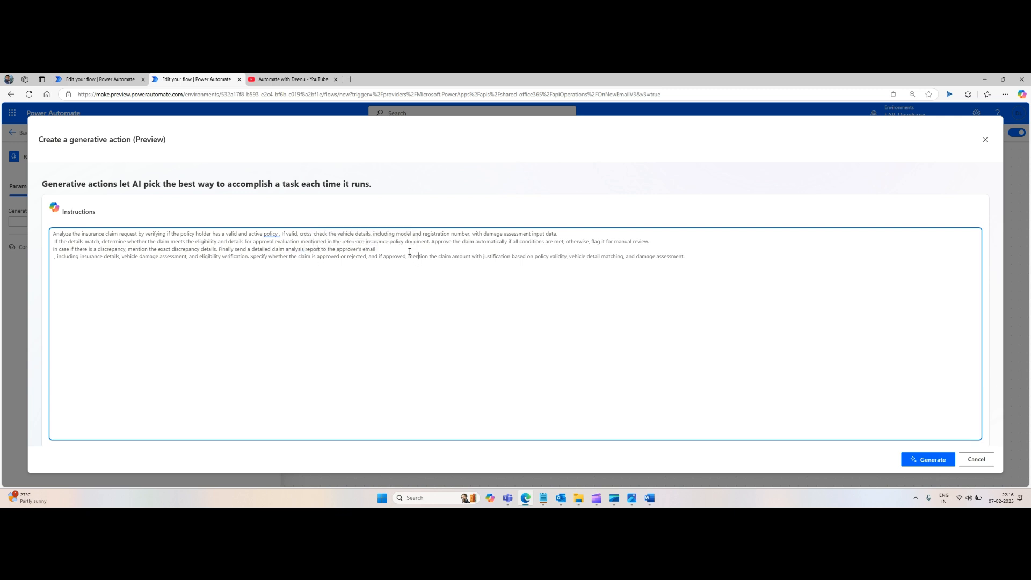
Step: Insert 'ID' after 'approver's email', join the next line and start a new line at 'Specify whether the claim'
left_click(410, 251)
type("ID")
key("Delete")
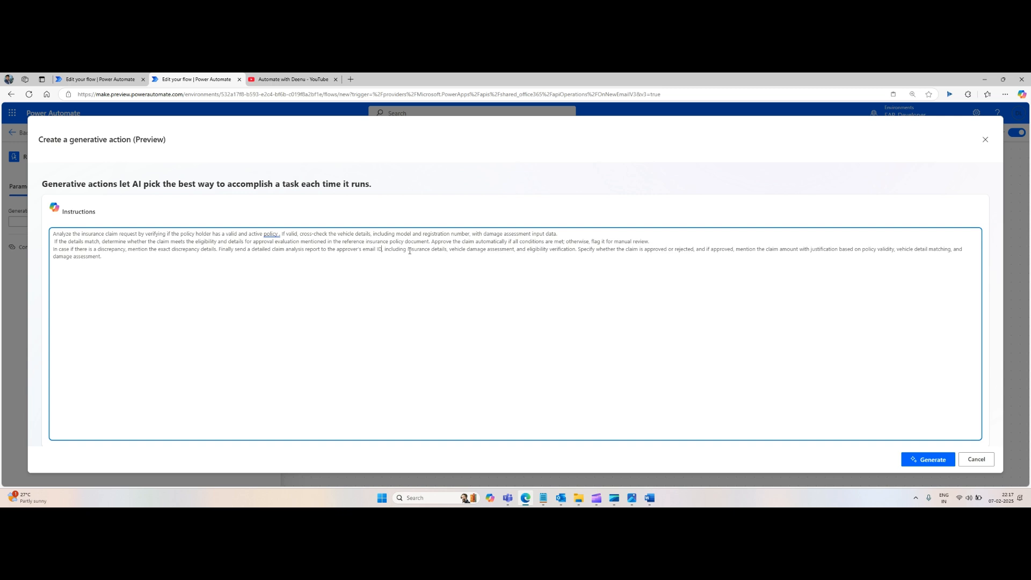
key("Delete")
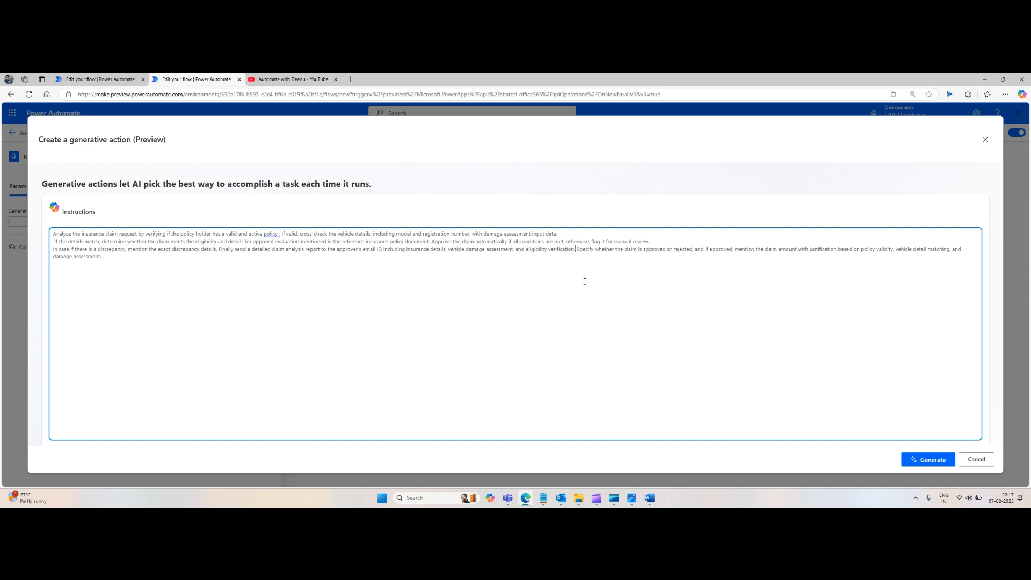
key("Return")
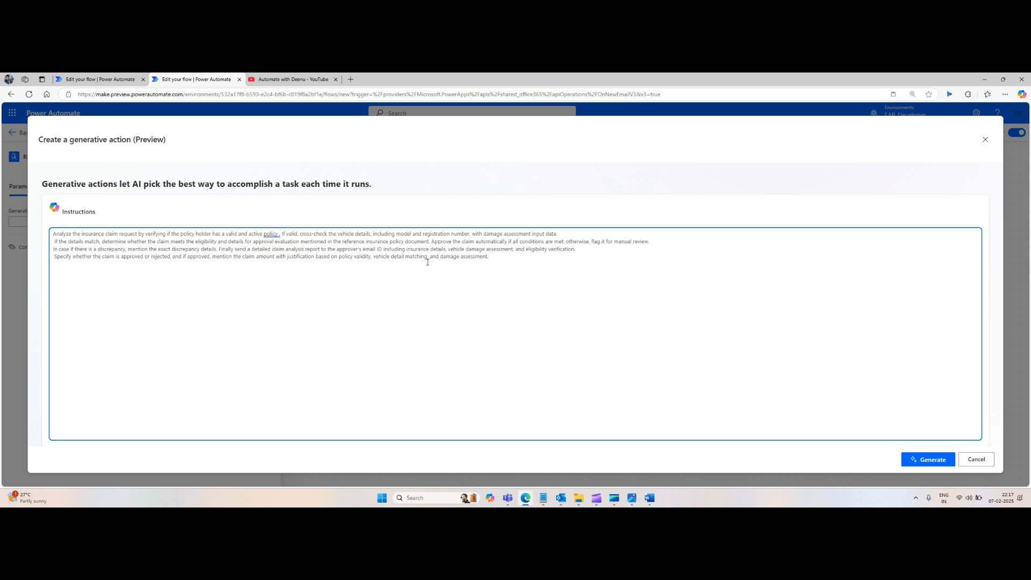
Step: Generate the generative action from the edited instructions
left_click_drag(489, 256, 36, 218)
left_click(519, 276)
left_click(930, 460)
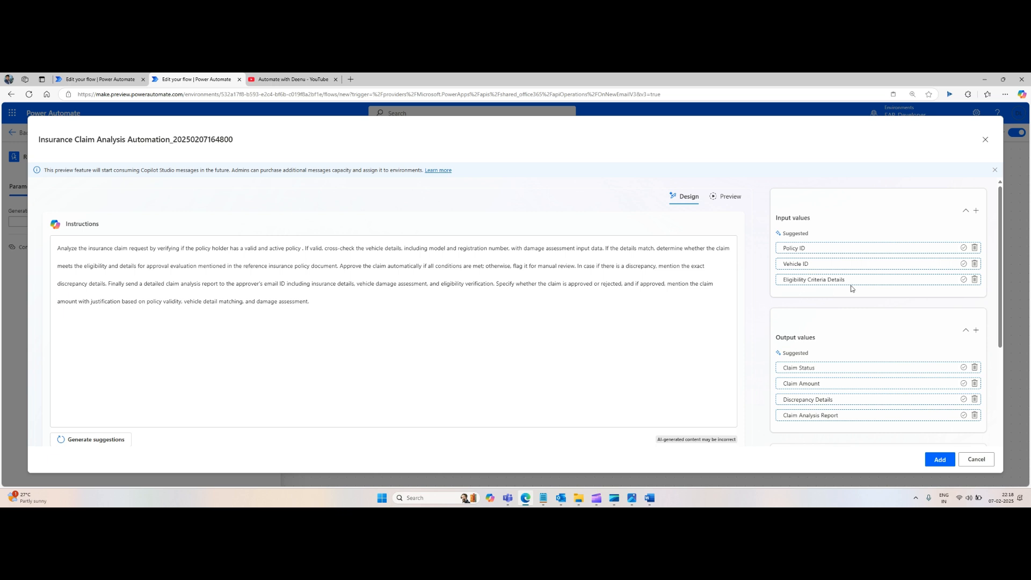
Step: Delete the suggested Policy ID, Vehicle ID and Eligibility Criteria Details input values
scroll(851, 297, "down", 2)
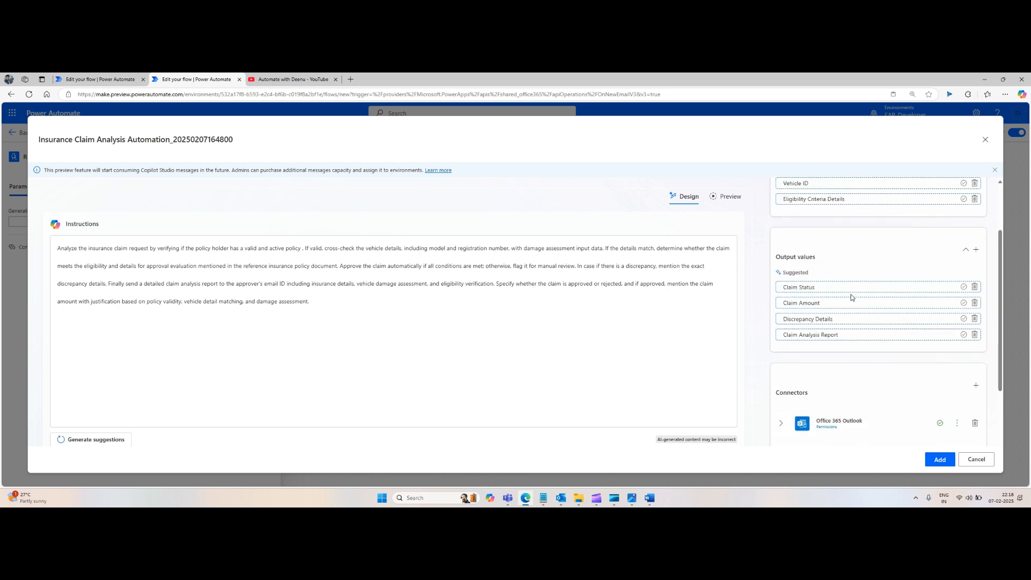
scroll(851, 297, "up", 2)
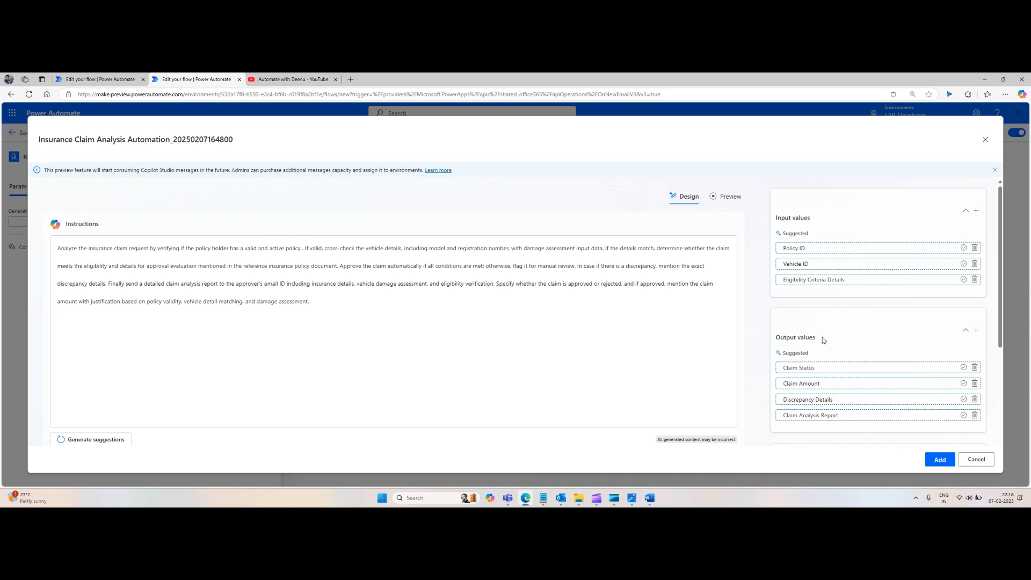
scroll(822, 336, "down", 2)
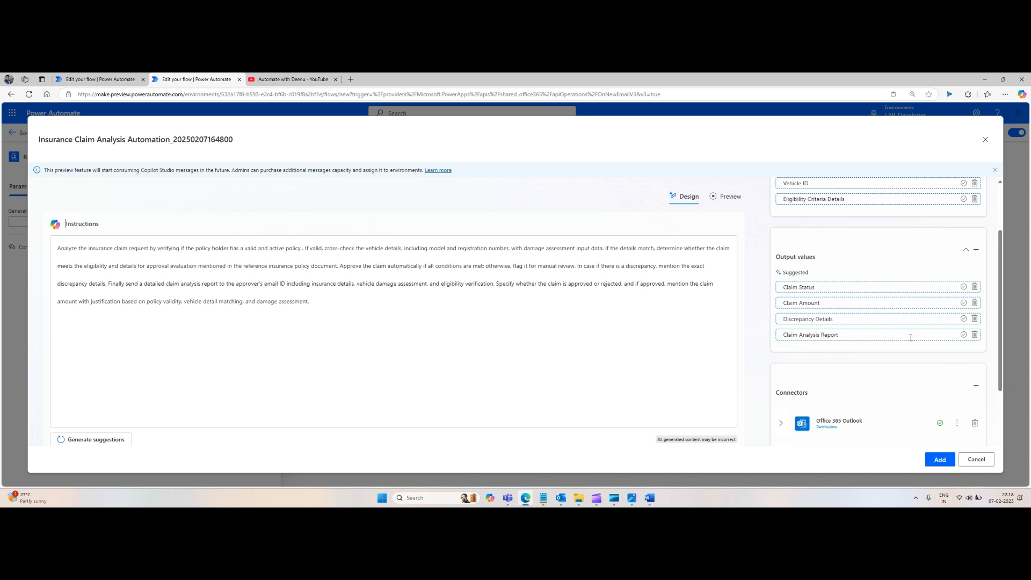
scroll(859, 301, "up", 2)
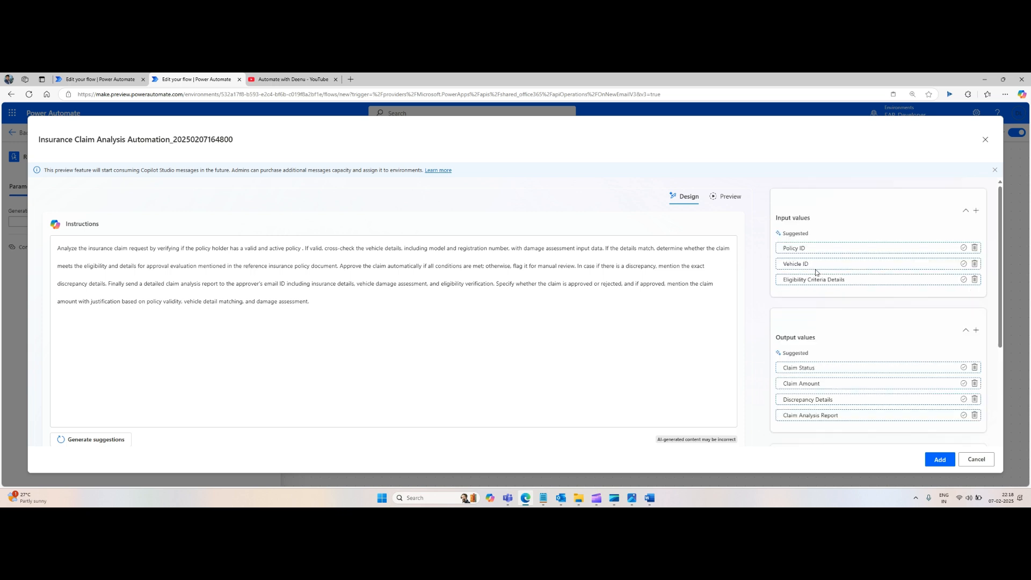
left_click(974, 249)
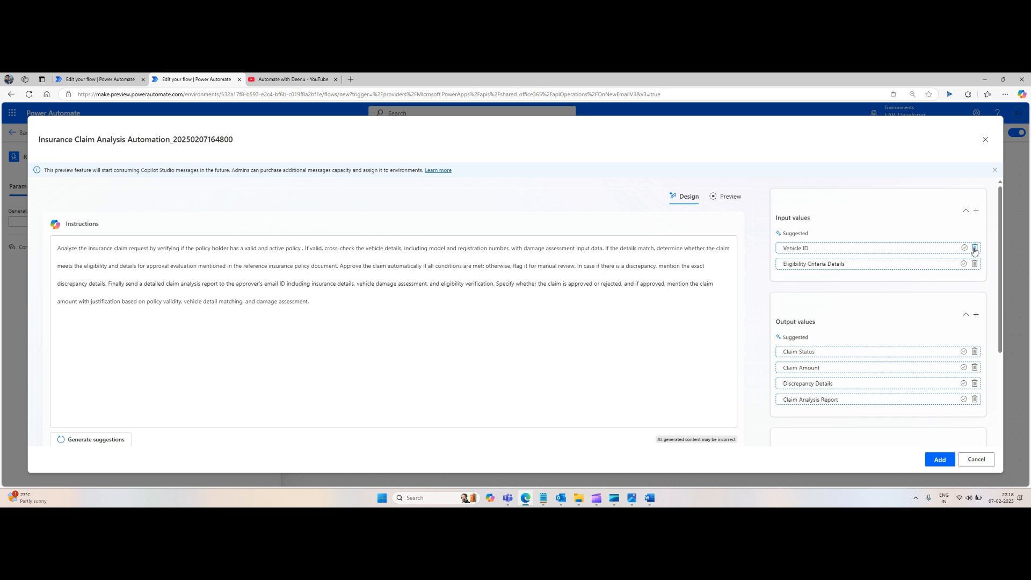
left_click(975, 248)
left_click(975, 249)
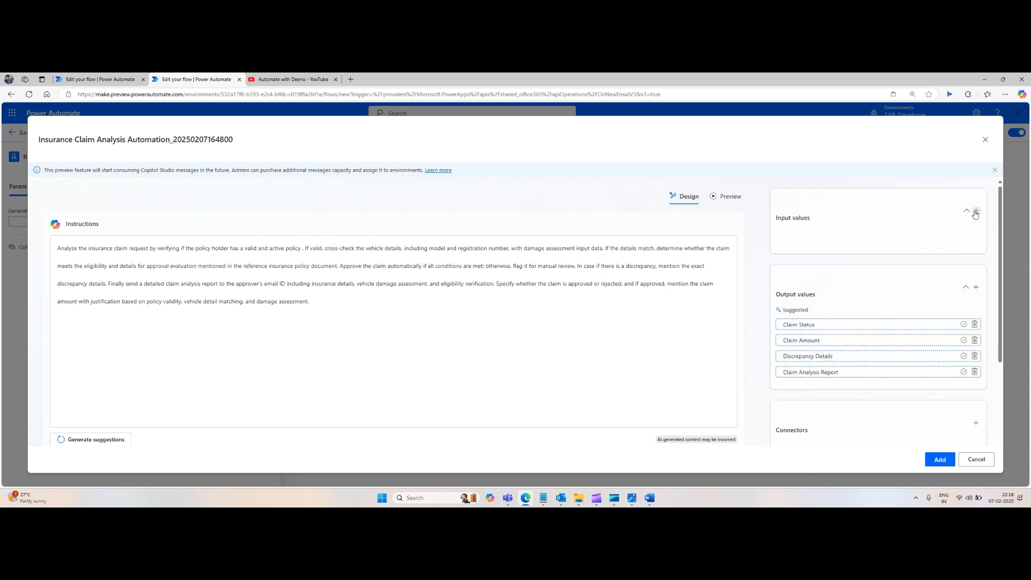
Step: Add an input value named 'Approver Email ID'
left_click(976, 210)
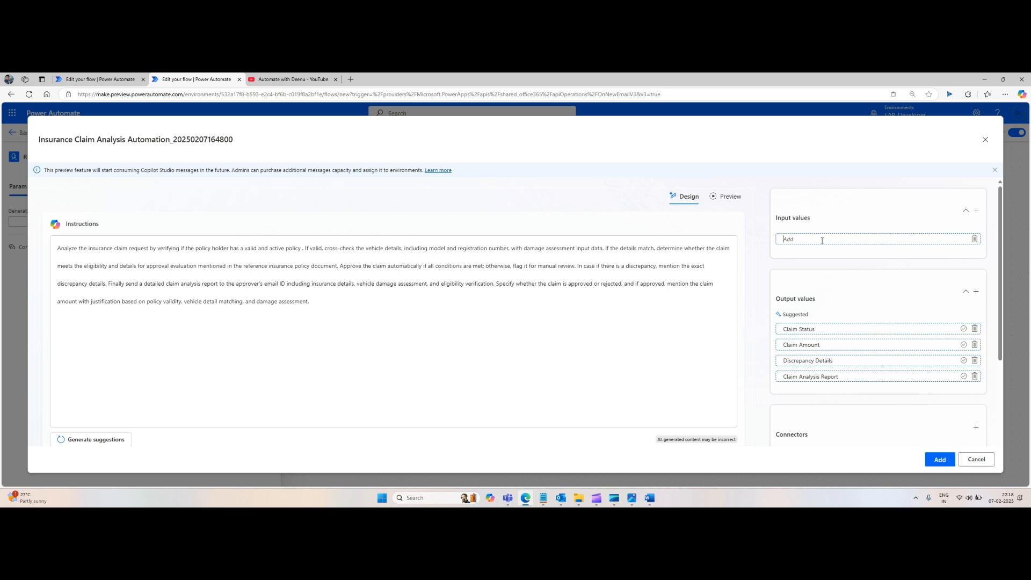
type("Approve")
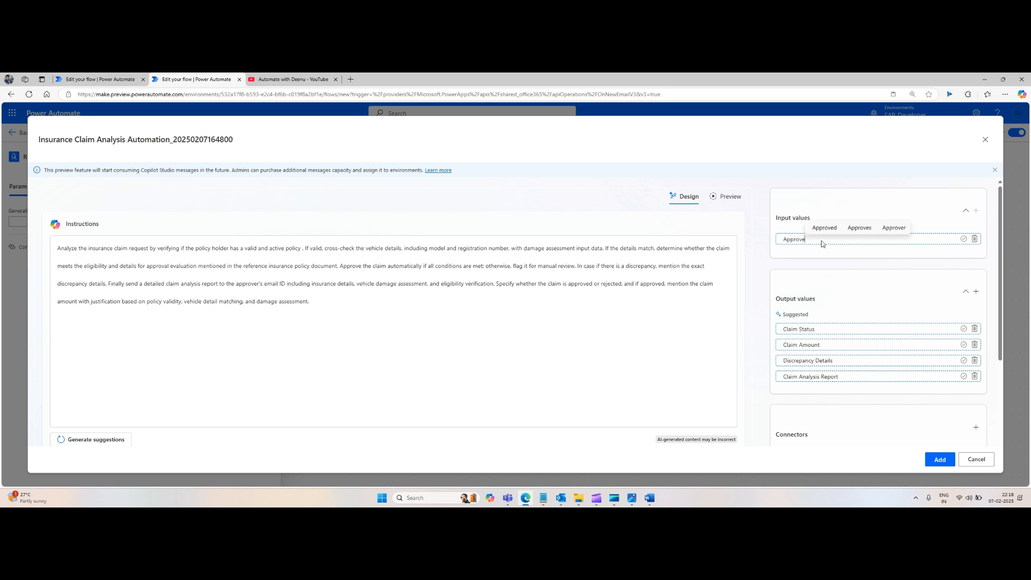
type("r Email")
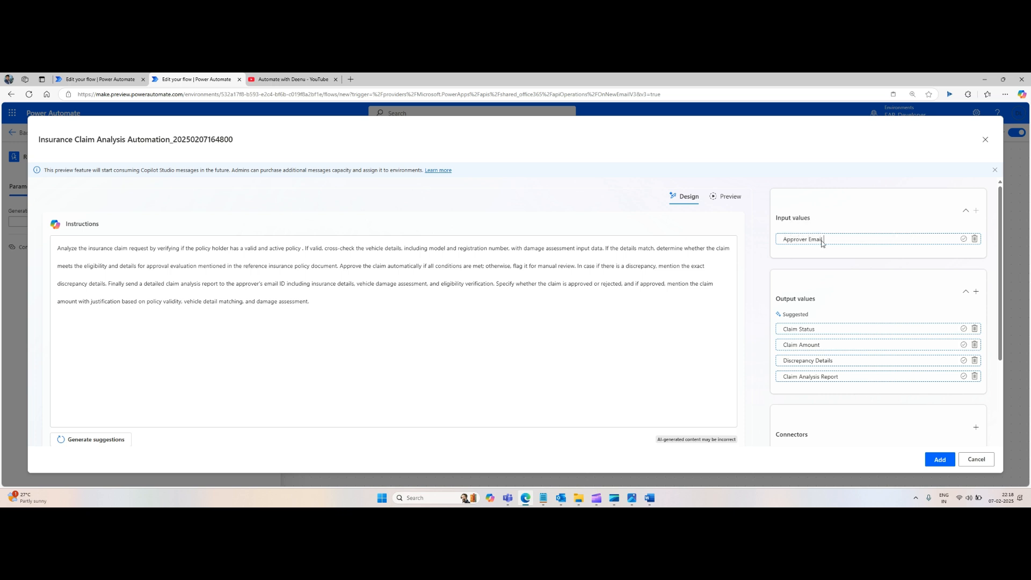
type(" ID")
left_click(964, 239)
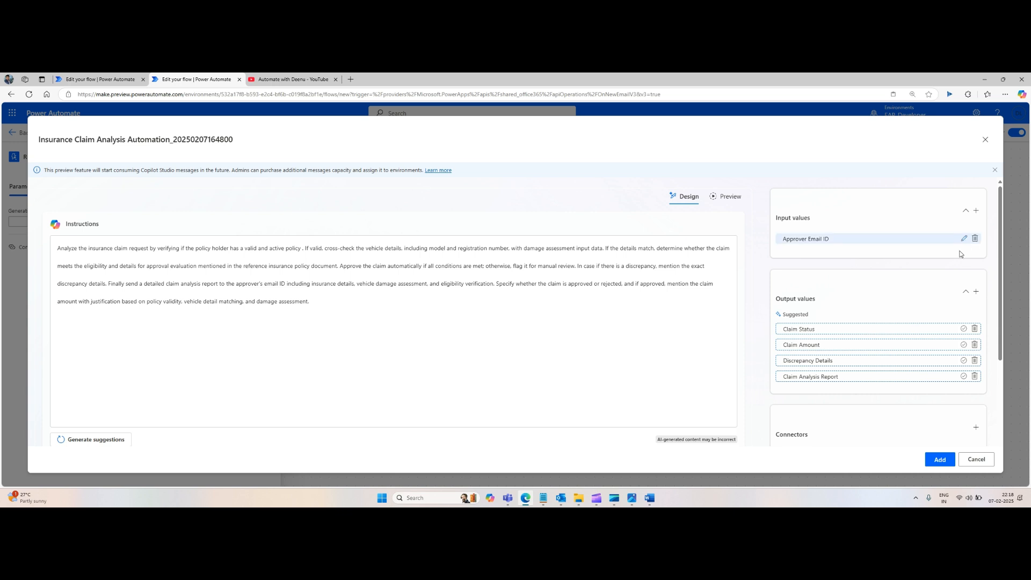
Step: Add an input value named 'Car damaged assessment report'
left_click(977, 211)
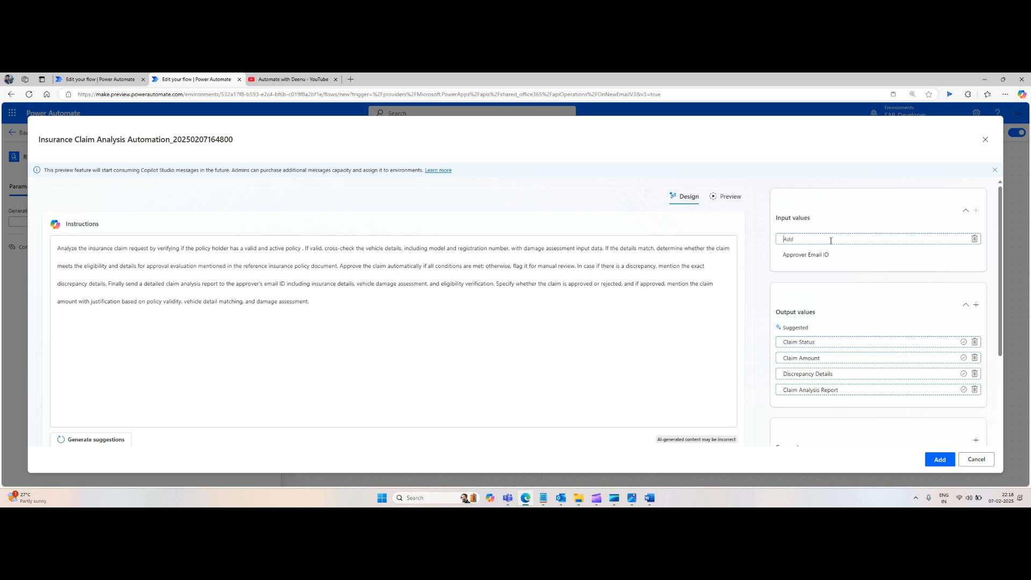
type("Car damaged assessme")
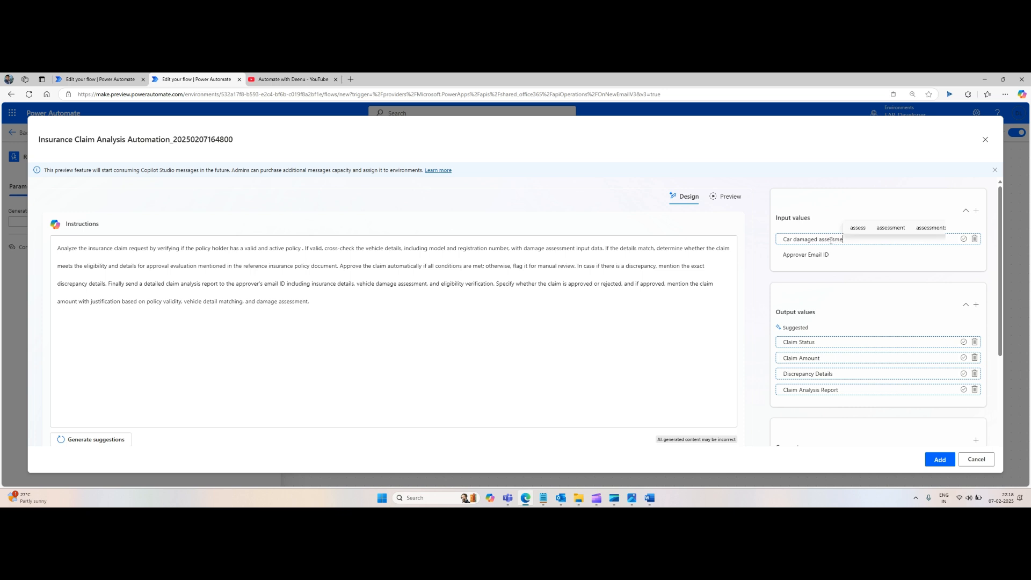
type("nt report")
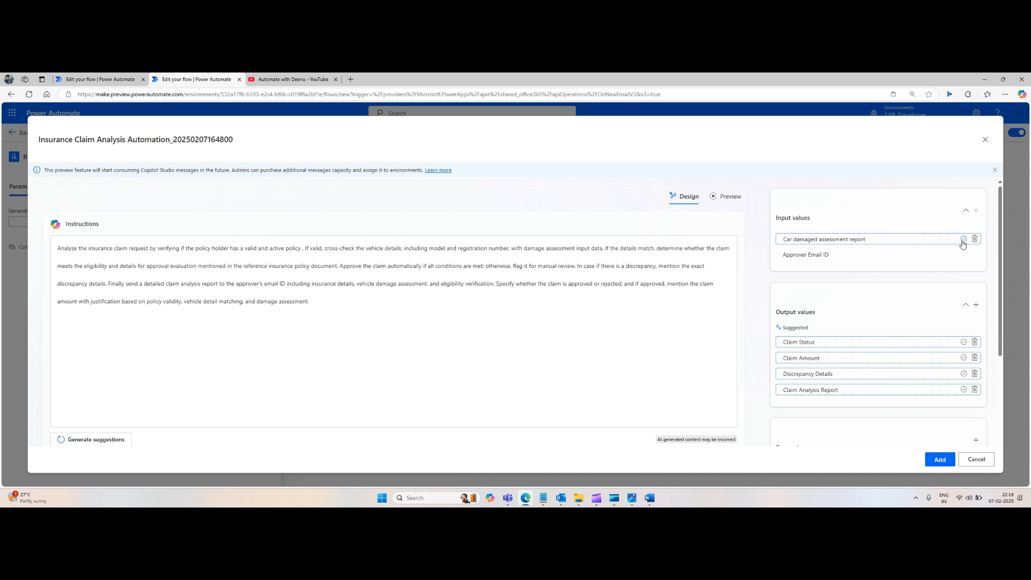
left_click(963, 239)
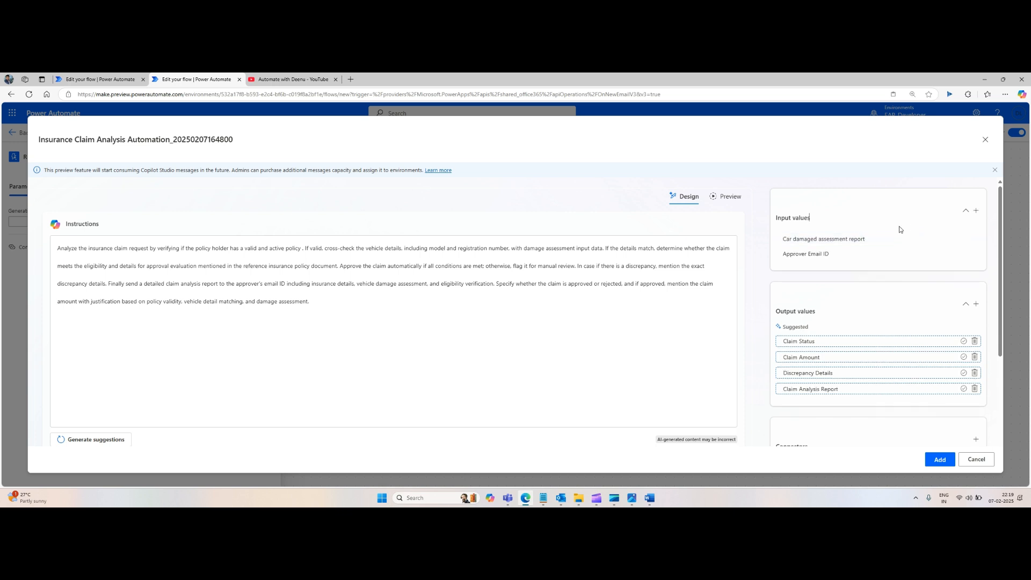
Step: Add an input value named 'Policy holder details', replacing an initial 'Dataset of policy' entry
left_click(976, 211)
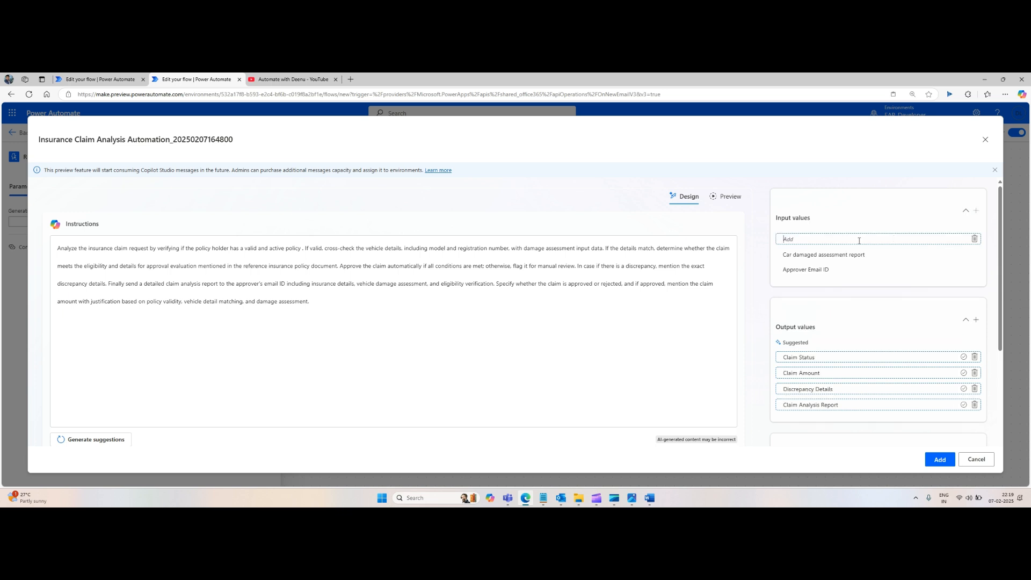
type("Dat")
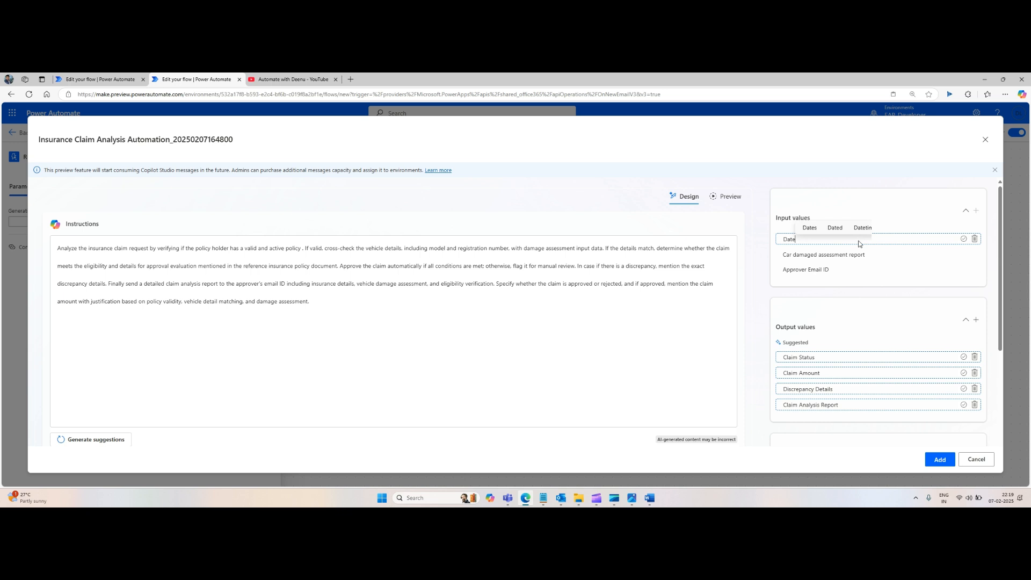
type("aset of ")
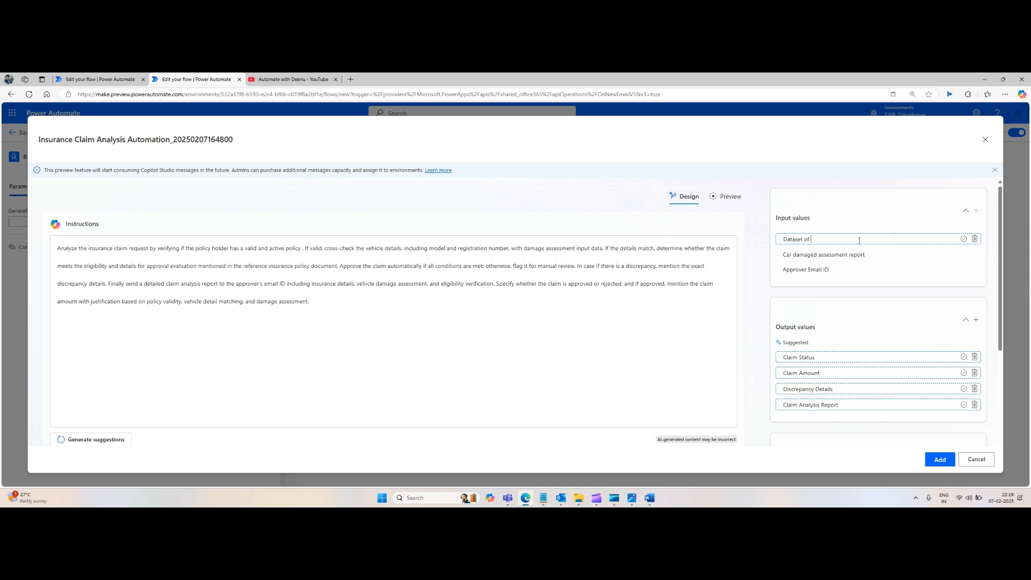
type("policy")
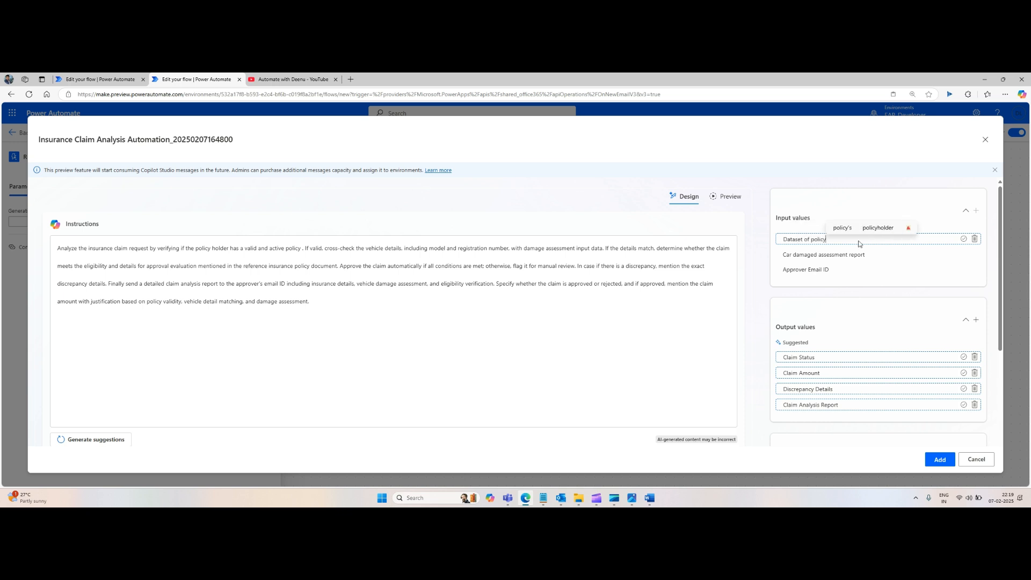
key("ctrl+a")
key("BackSpace")
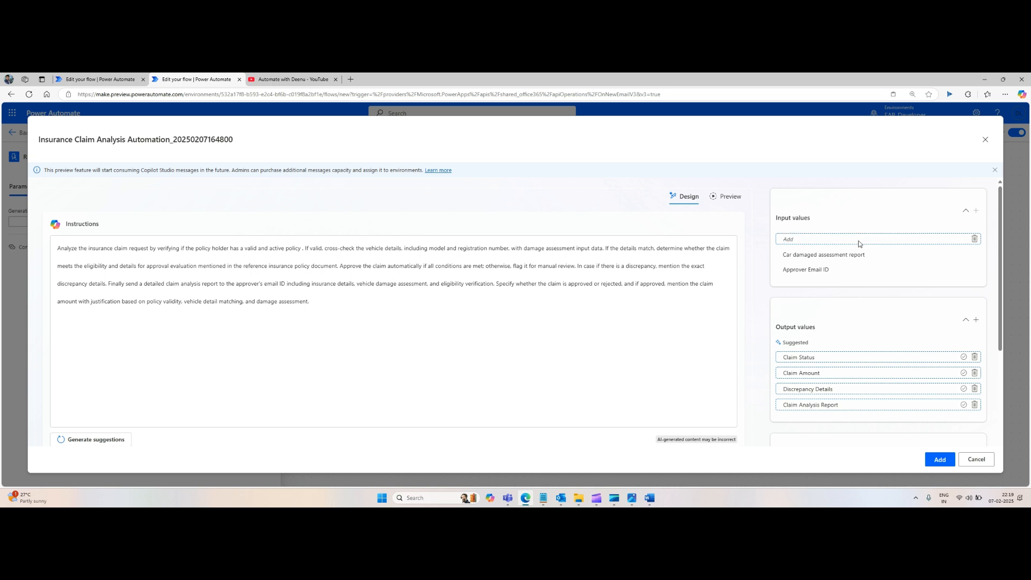
type("Policy holde")
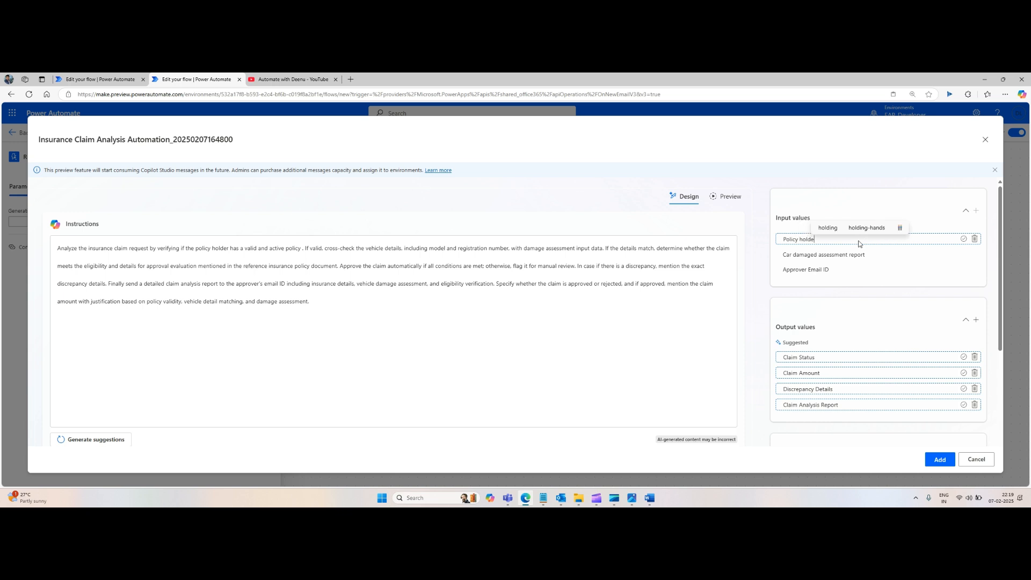
type("r details")
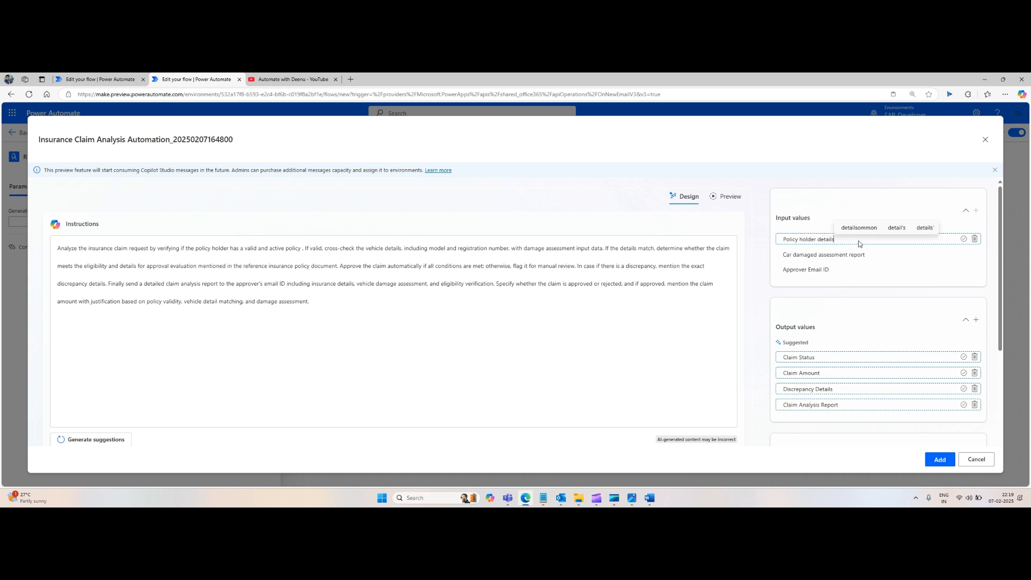
left_click(964, 239)
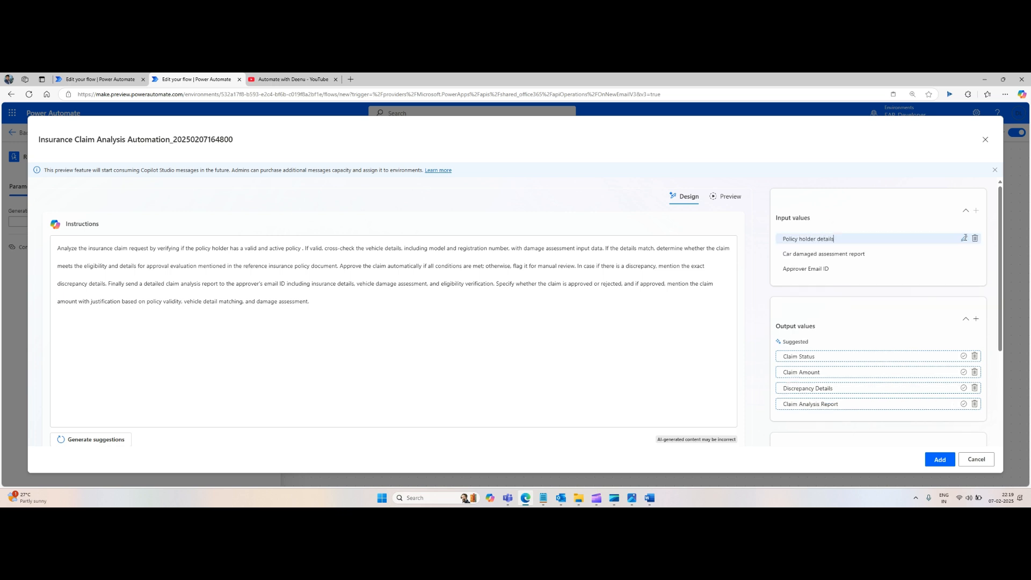
Step: Add an input value named 'Email Request from policyholder'
left_click(975, 211)
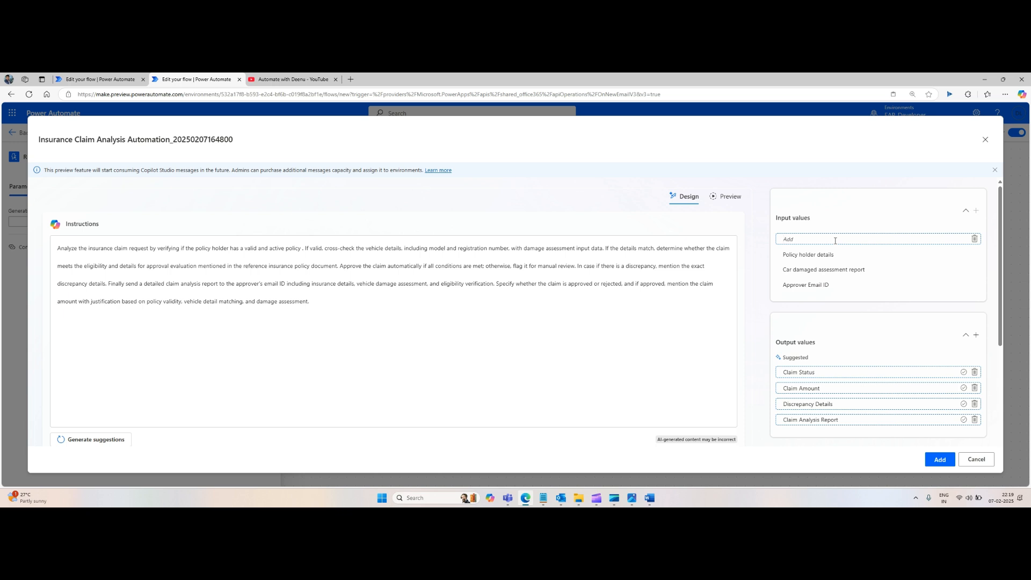
type("Email R")
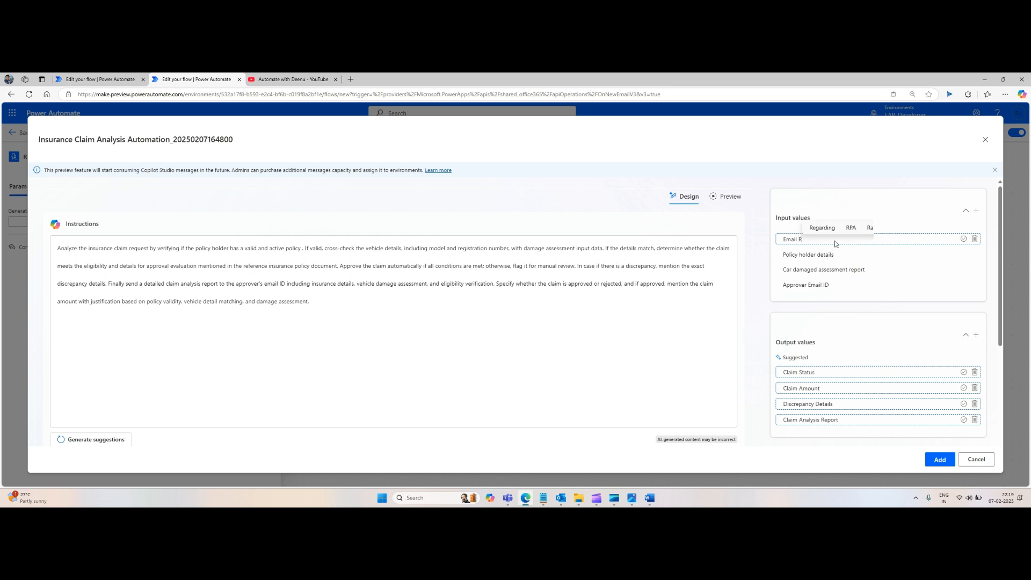
type("equest from pol")
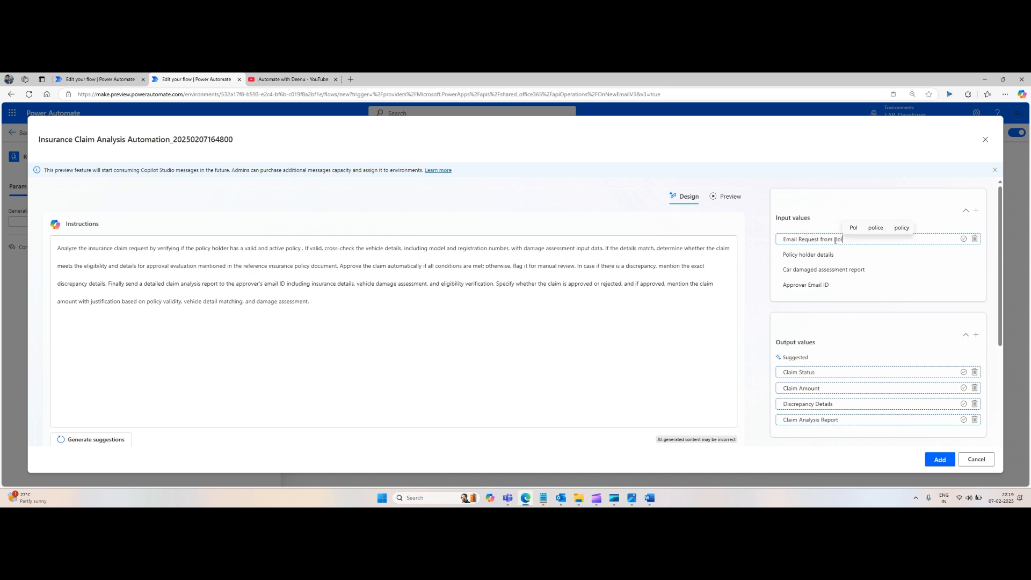
type("icyholder")
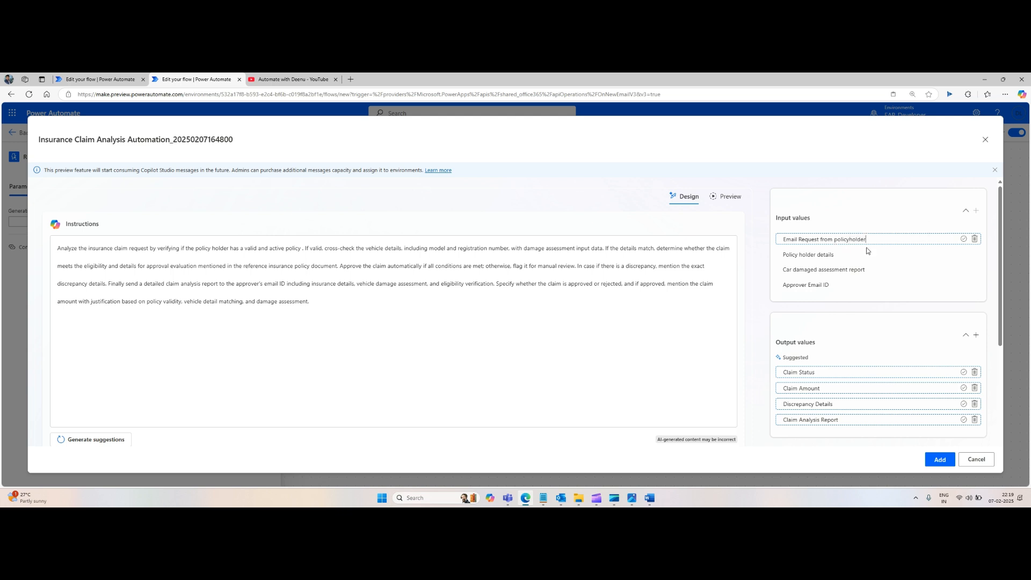
left_click(963, 238)
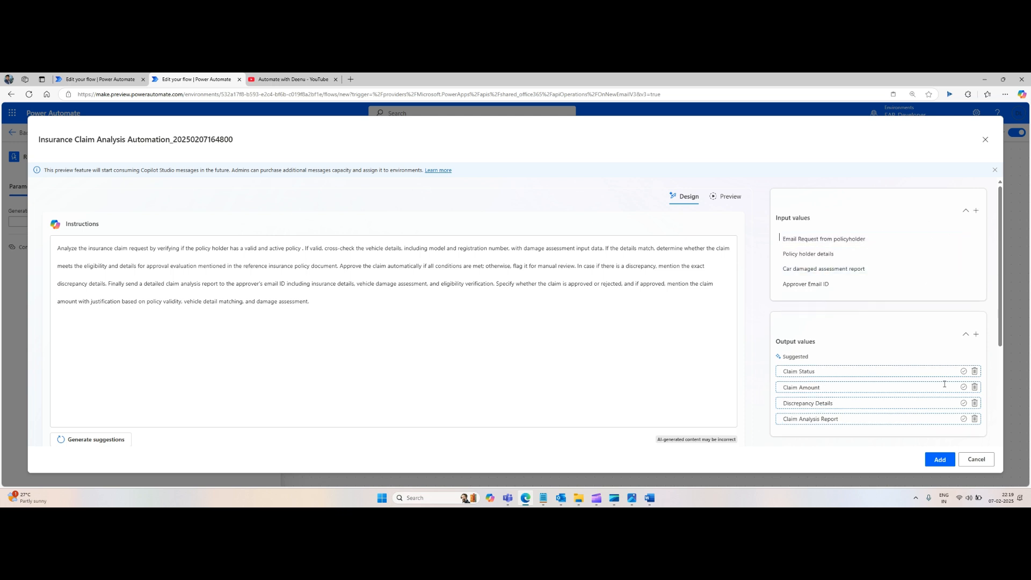
Step: Accept the suggested output values Claim Status, Claim Amount, Discrepancy Details and Claim Analysis Report
scroll(905, 339, "down", 2)
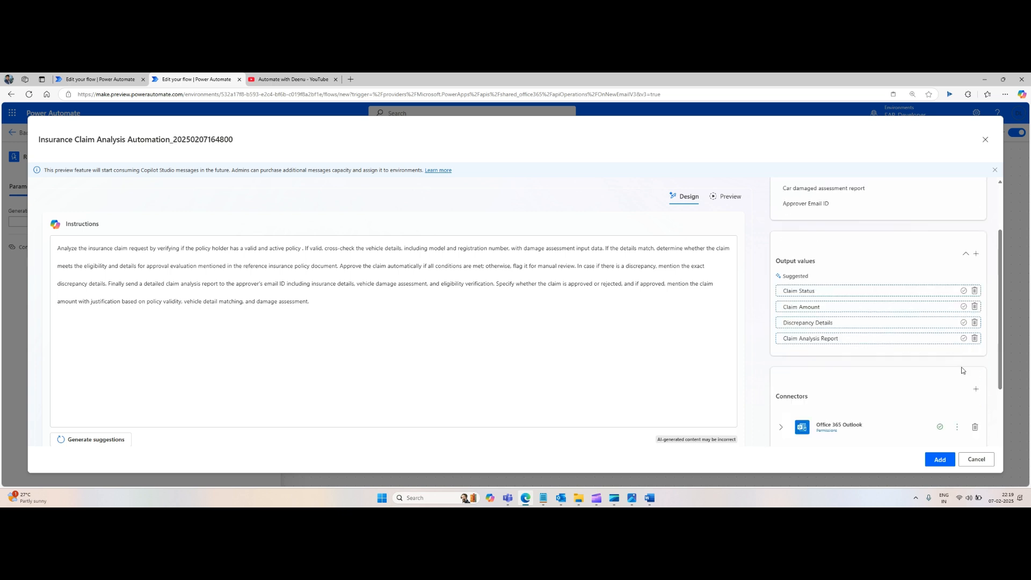
left_click(964, 293)
left_click(964, 310)
left_click(964, 326)
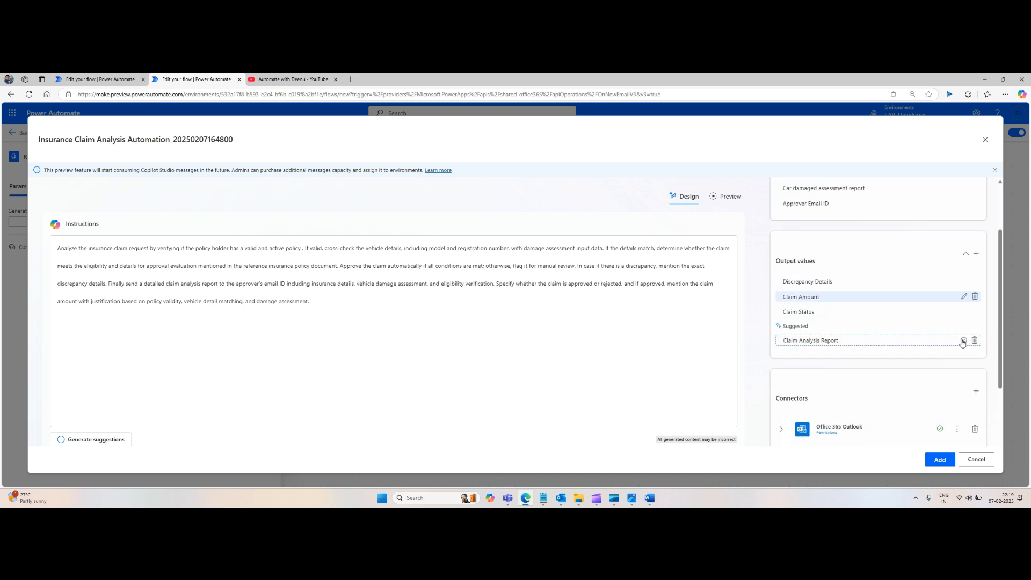
left_click(964, 342)
Step: Remove the HttpRequest action from the Office 365 Outlook connector and delete the Approvals connector
scroll(909, 350, "down", 2)
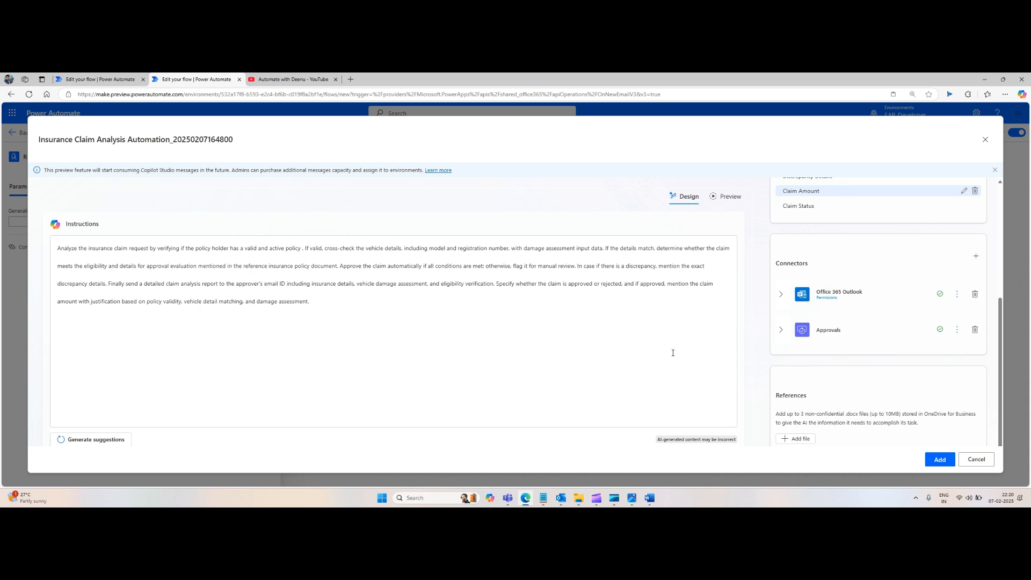
scroll(875, 252, "up", 4)
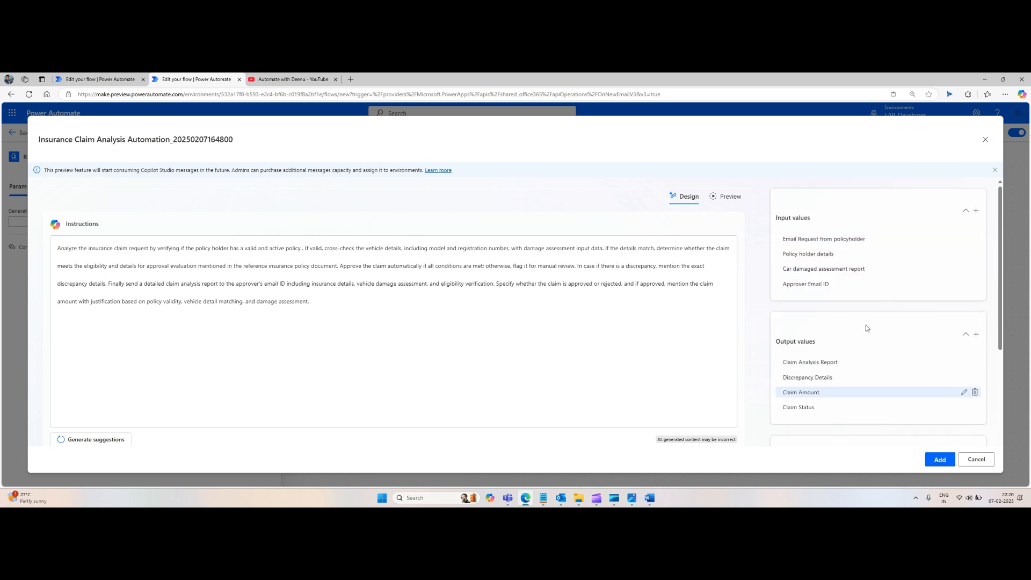
scroll(862, 340, "down", 4)
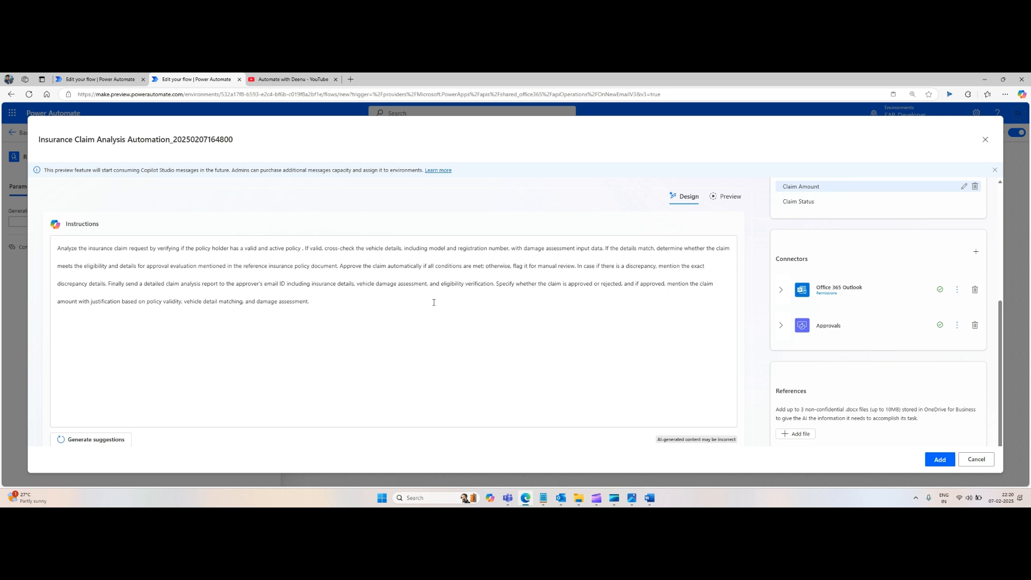
left_click(515, 295)
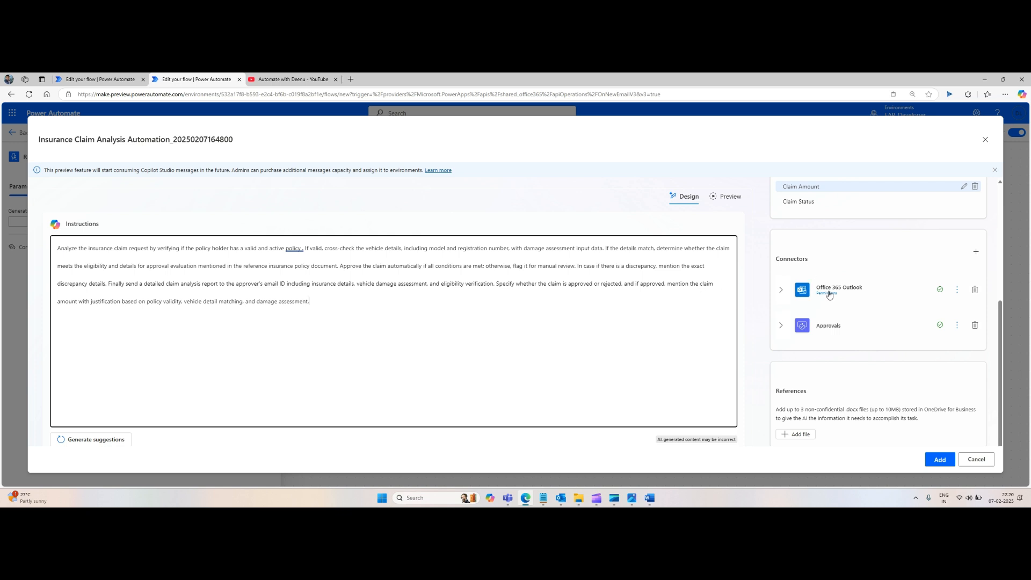
left_click(782, 293)
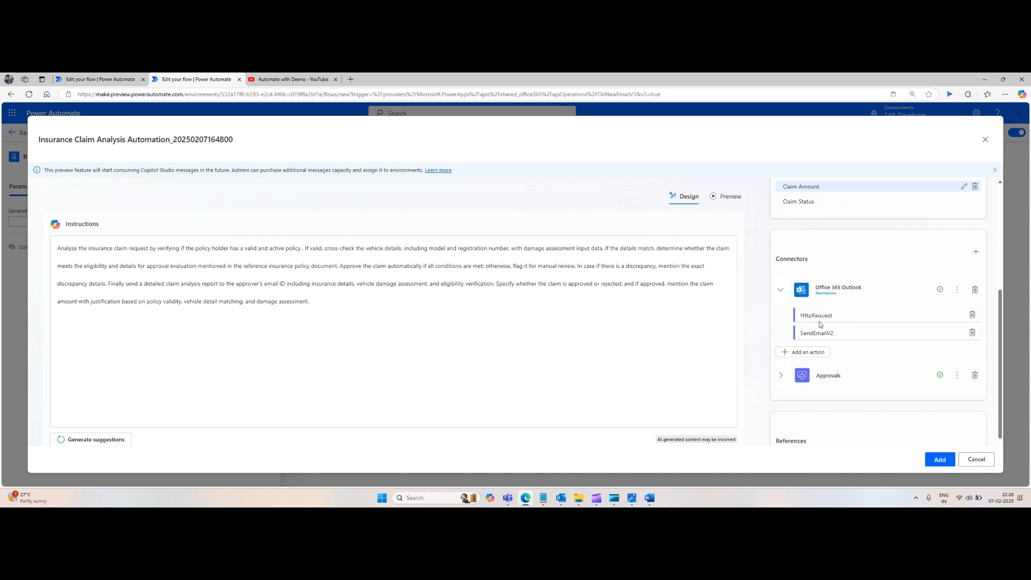
left_click(972, 316)
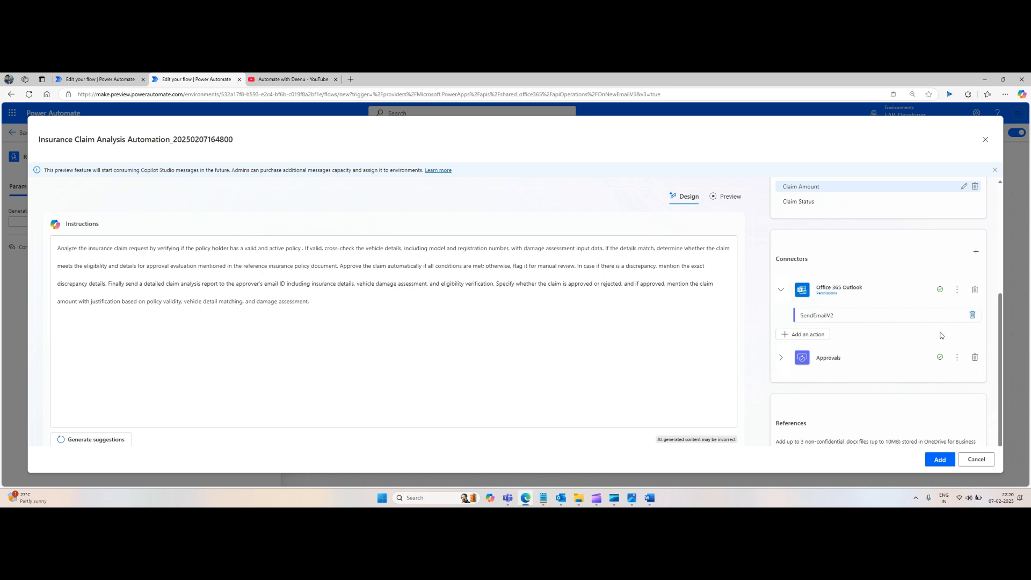
left_click(781, 359)
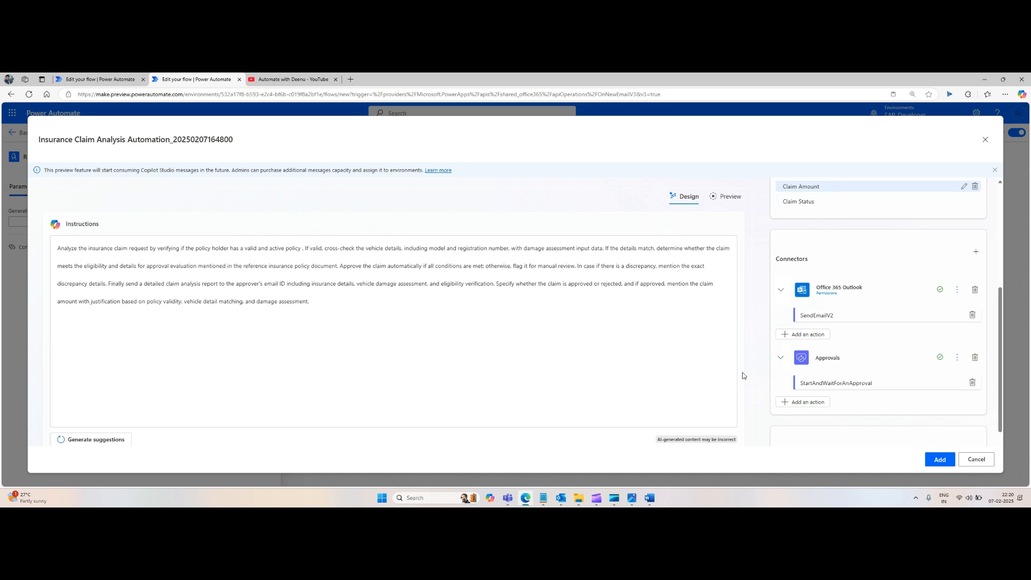
left_click(975, 359)
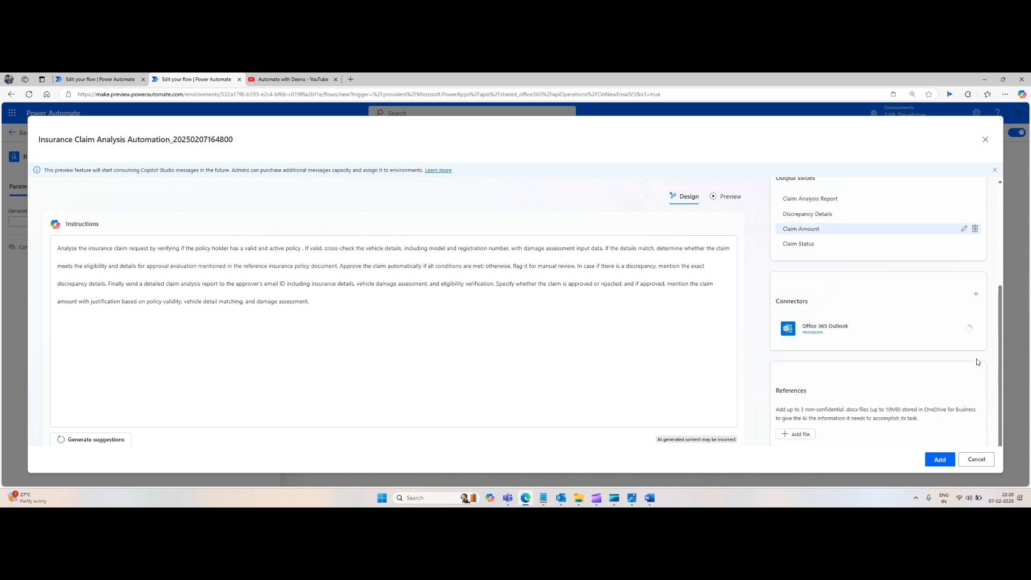
Step: Add InsurancePolicy.docx from the OneDrive Attachments folder as a reference file
left_click(808, 435)
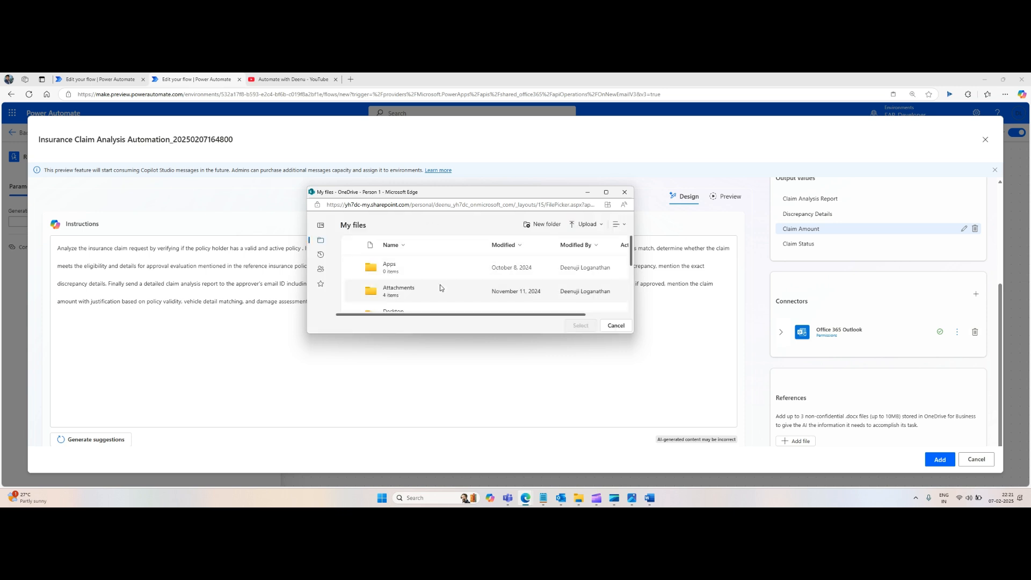
left_click(409, 290)
left_click(409, 290)
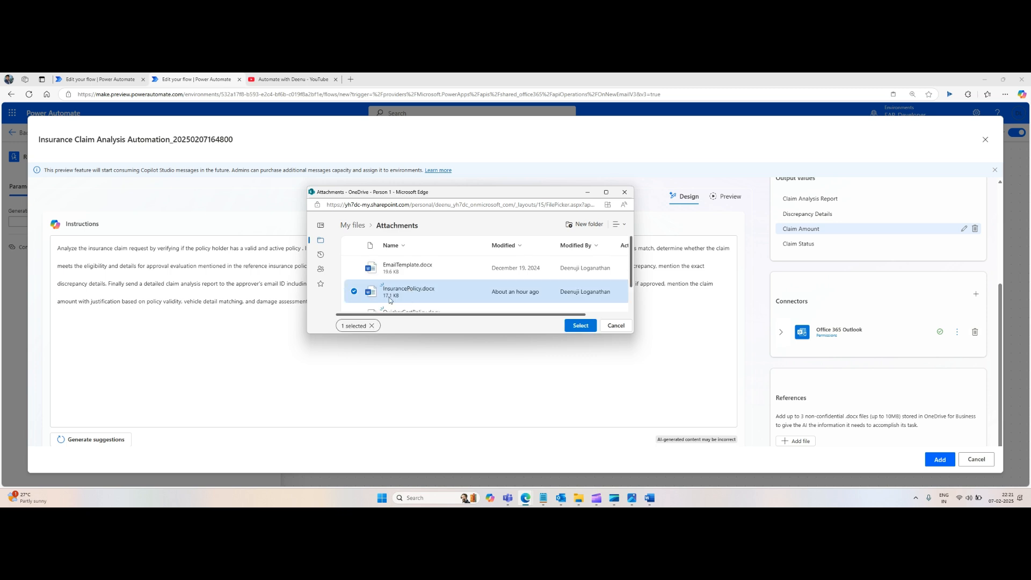
mouse_move(396, 294)
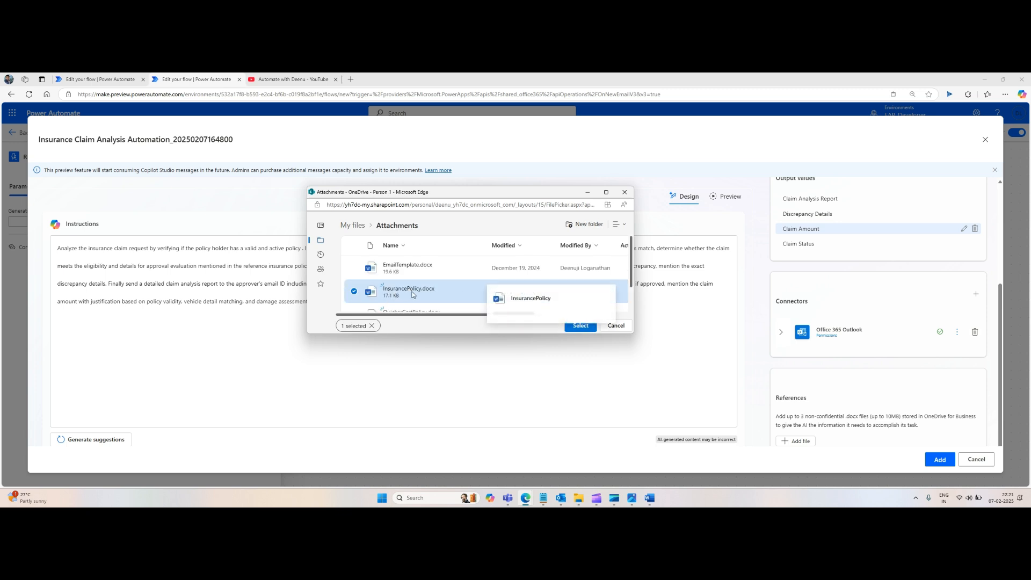
left_click(577, 329)
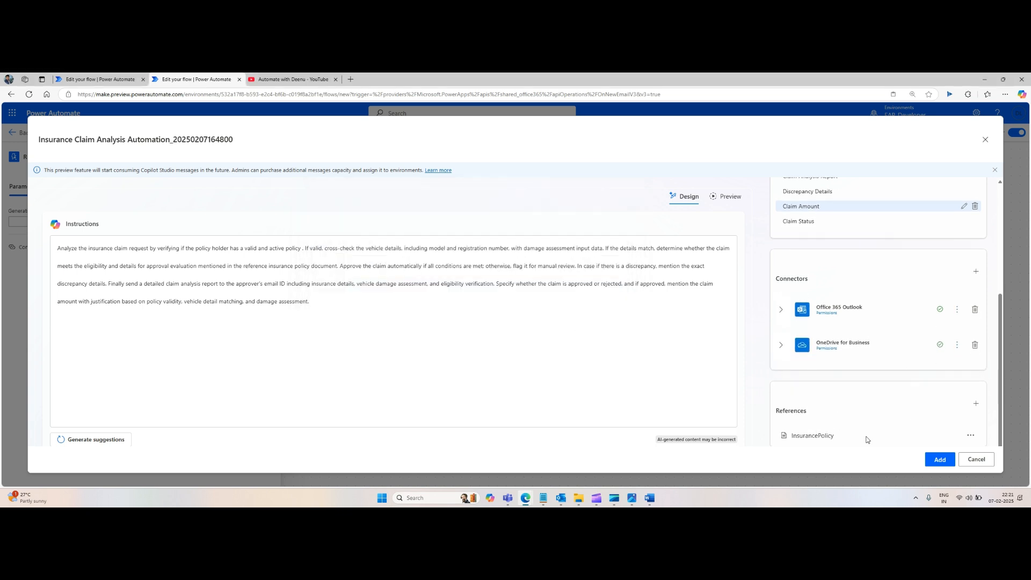
Step: Insert the 'Email Request from policyholder' input into the instructions right after 'Analyze the insurance claim request'
scroll(892, 403, "up", 3)
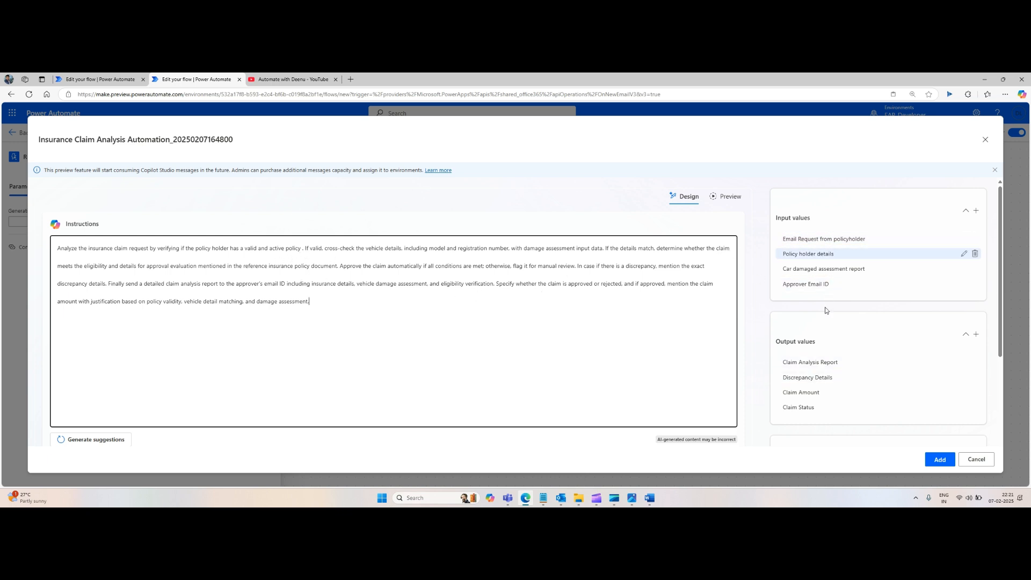
scroll(825, 310, "down", 3)
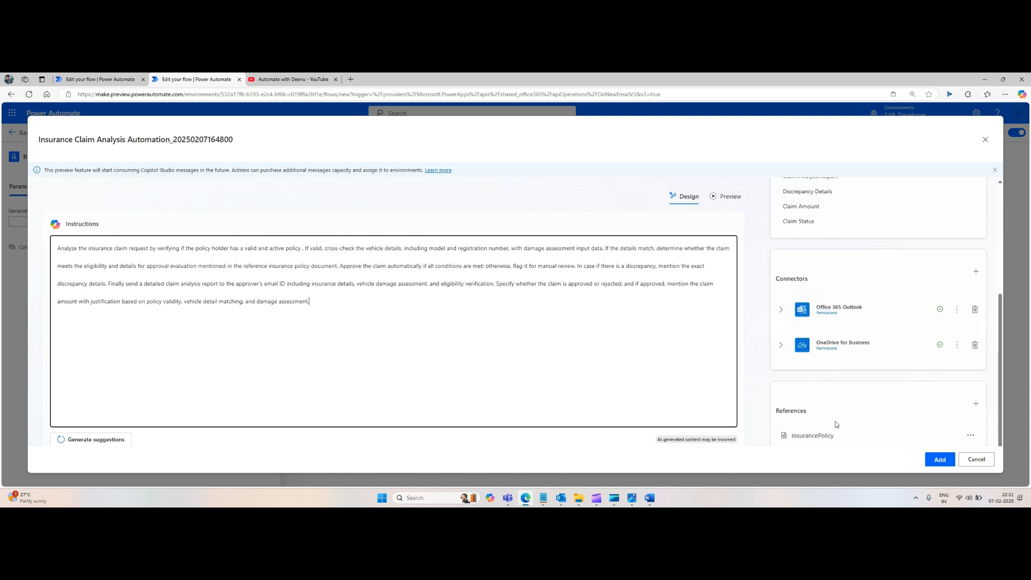
scroll(836, 424, "up", 3)
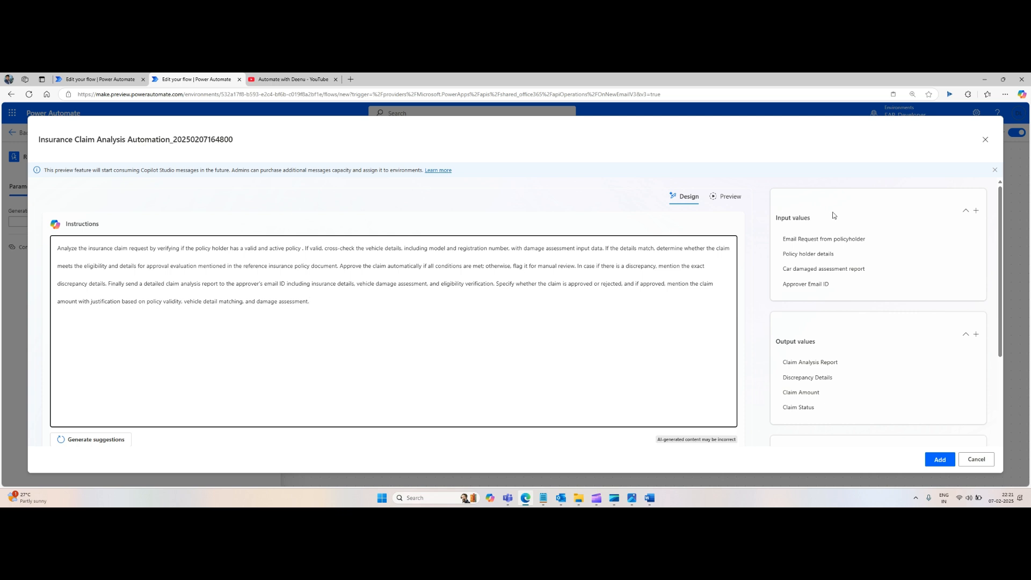
left_click(302, 249)
left_click(149, 248)
type("/")
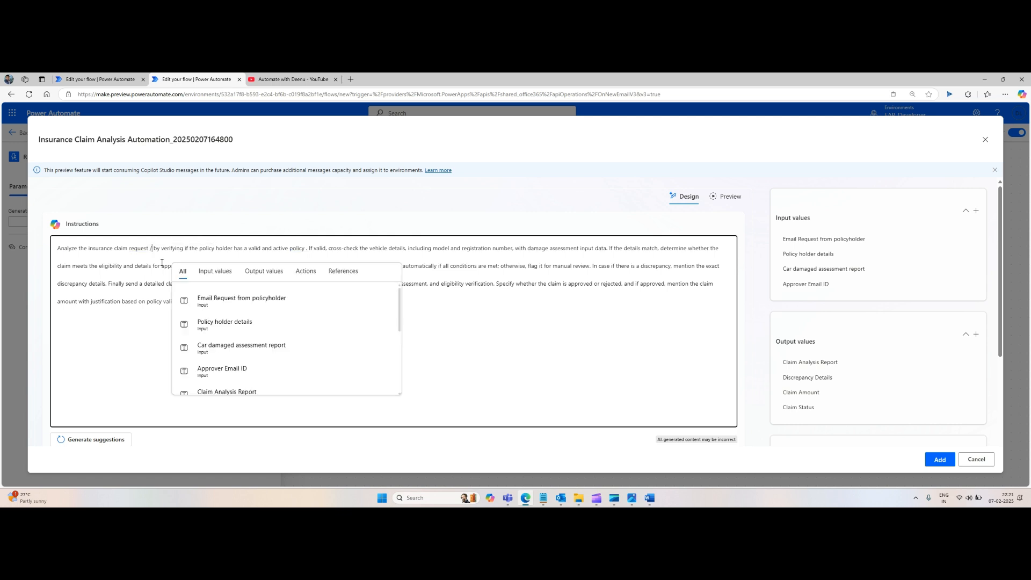
left_click(245, 305)
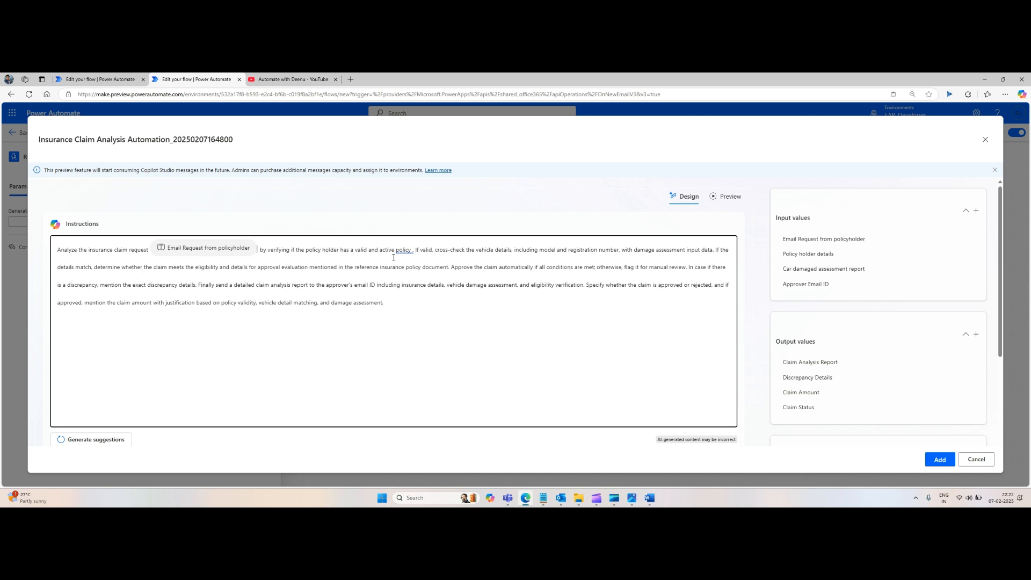
Step: Rewrite the end of the first sentence to read 'valid and active policy using policy data'
left_click(413, 250)
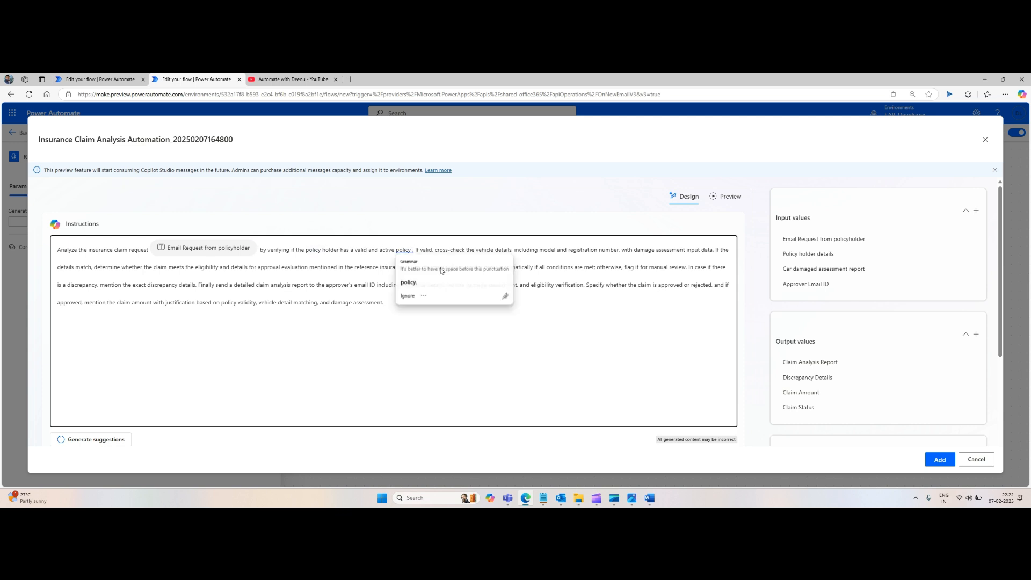
key("Delete")
key("Delete")
type("usig pol")
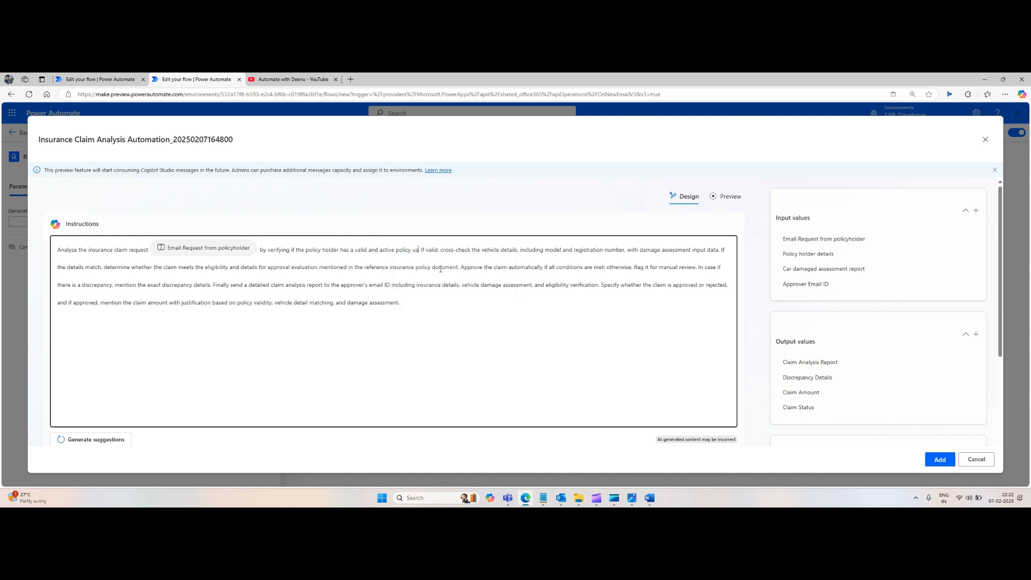
type("o")
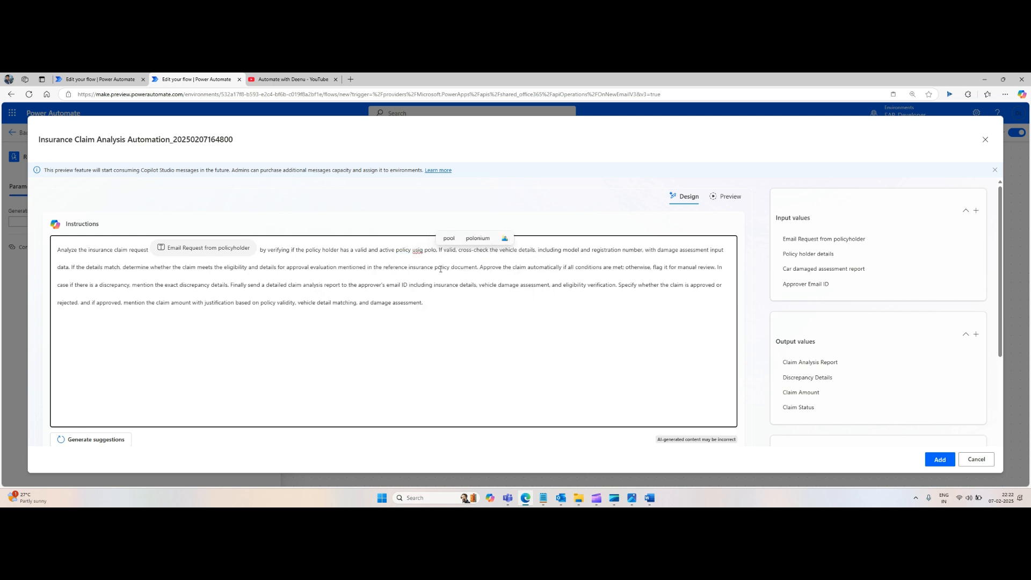
key("BackSpace")
type("icy")
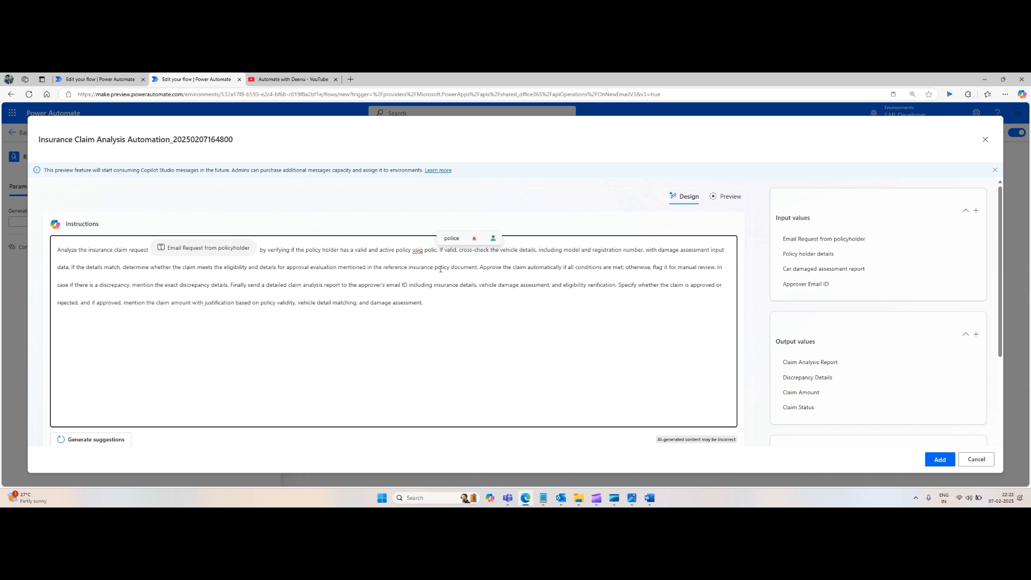
type(" data .")
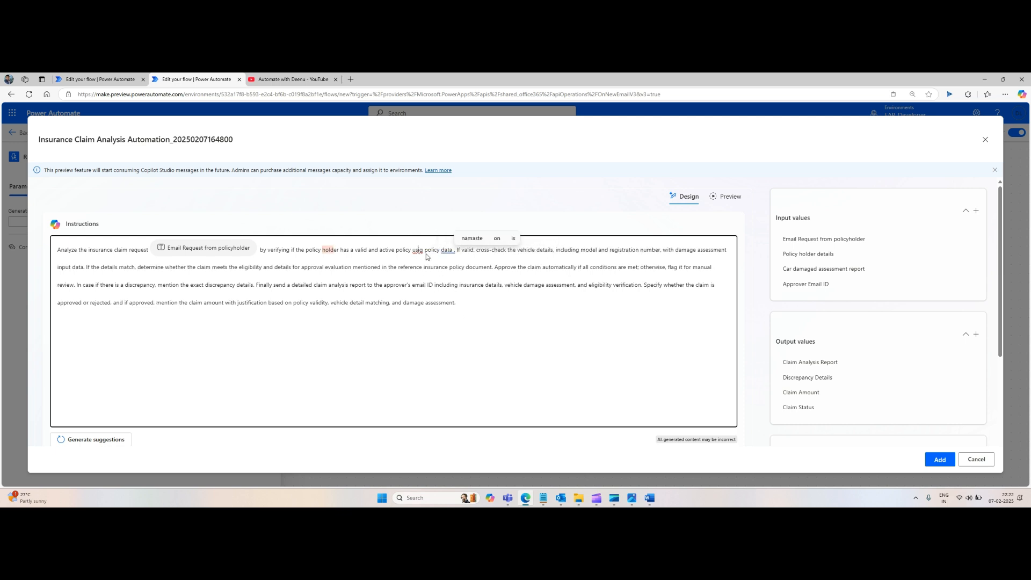
right_click(418, 251)
left_click(436, 259)
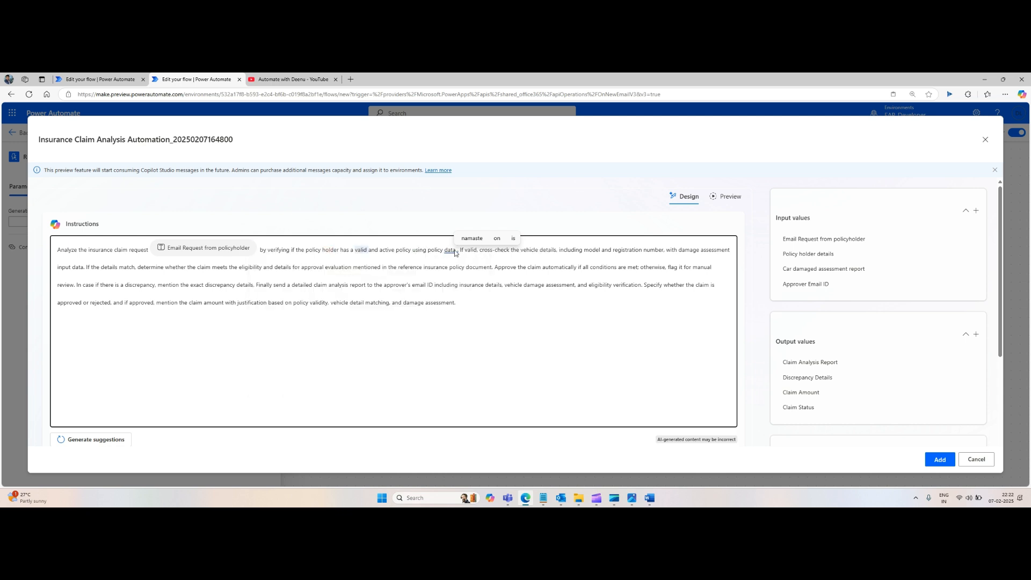
Step: Insert the 'Policy holder details' input into the instructions after 'using policy data'
left_click(460, 257)
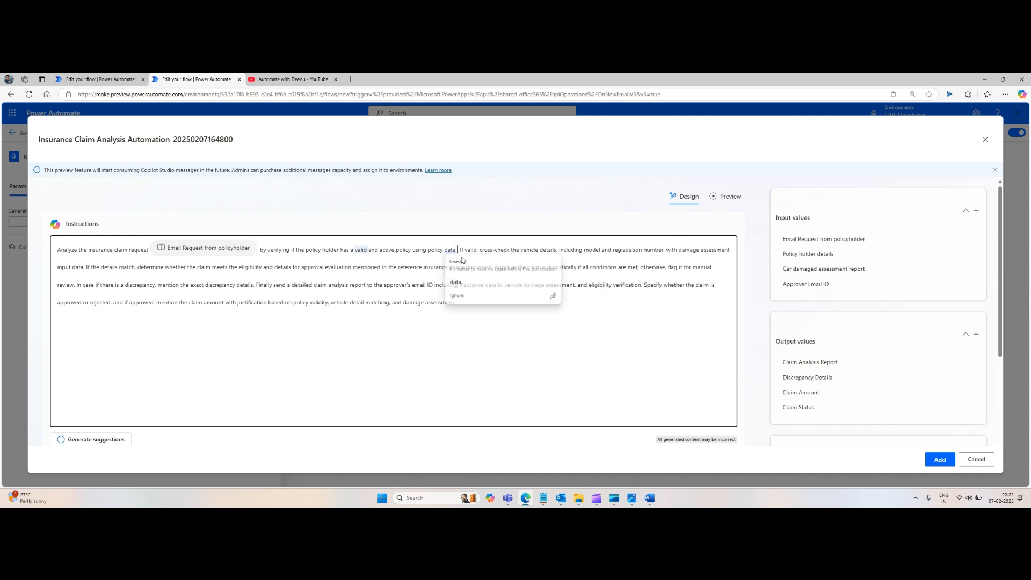
type("/")
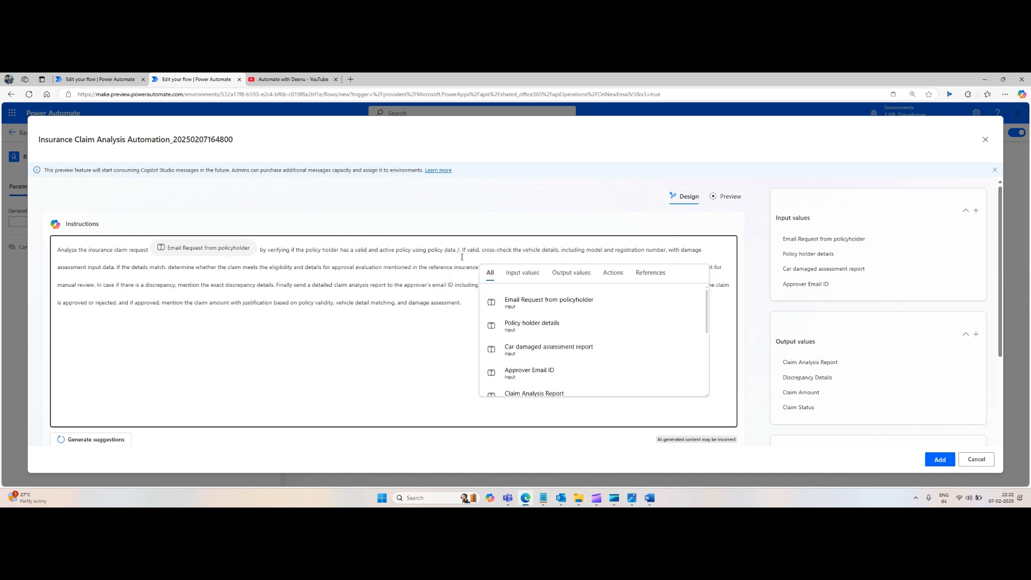
left_click(542, 327)
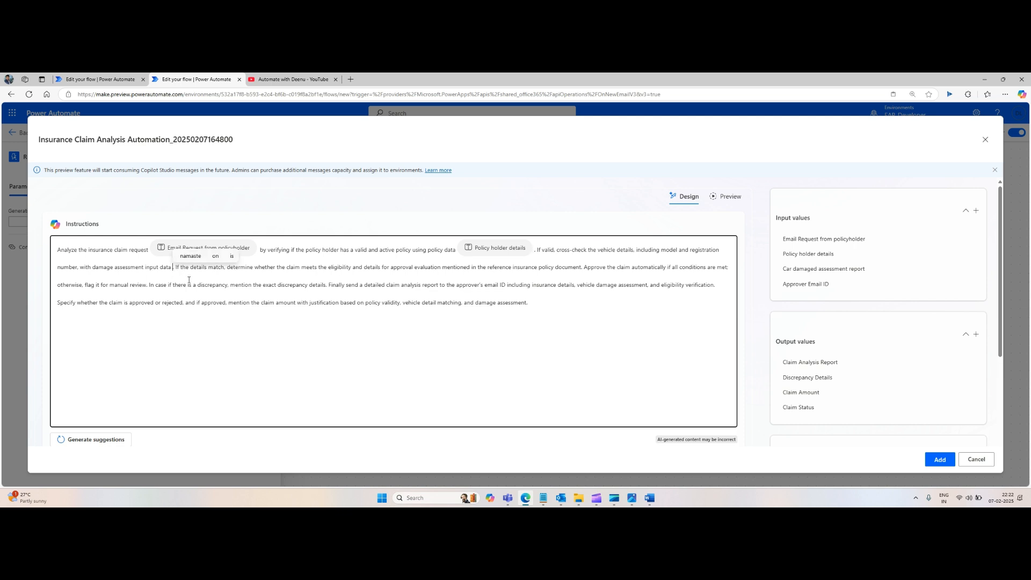
Step: Insert the 'Car damaged assessment report' input after 'damage assessment input data' and start a new line
key("Left")
type("/")
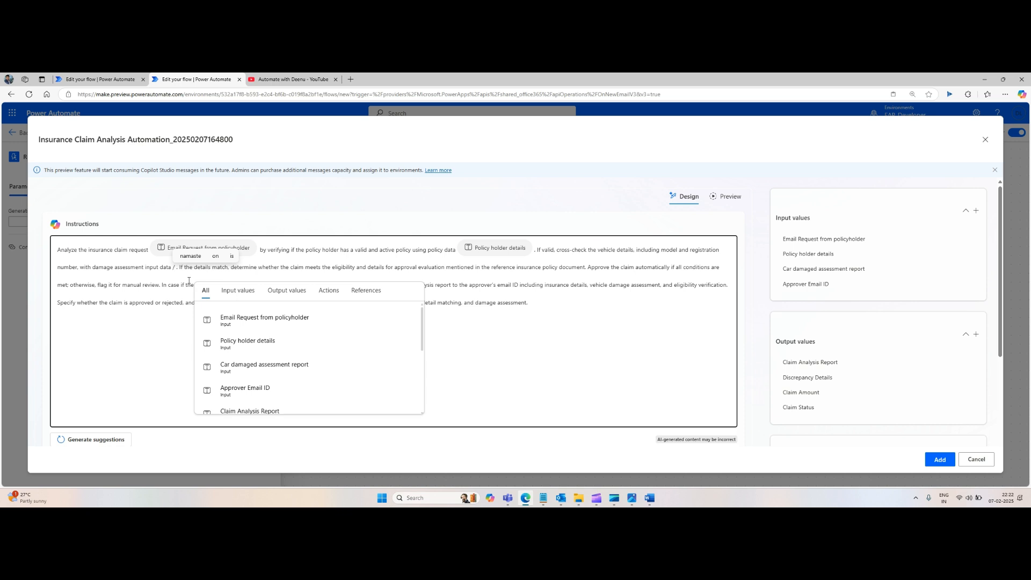
left_click(252, 368)
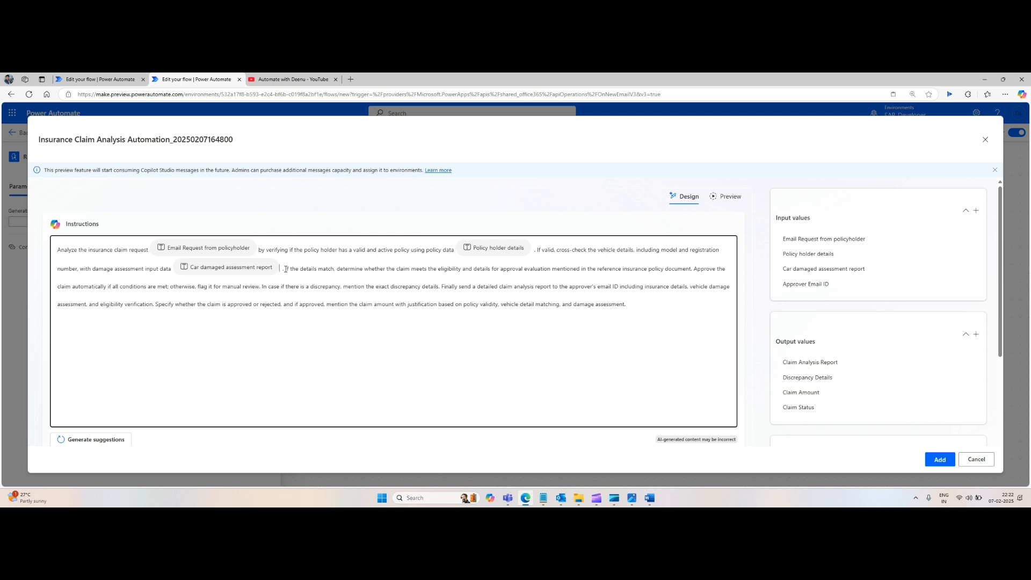
key("Return")
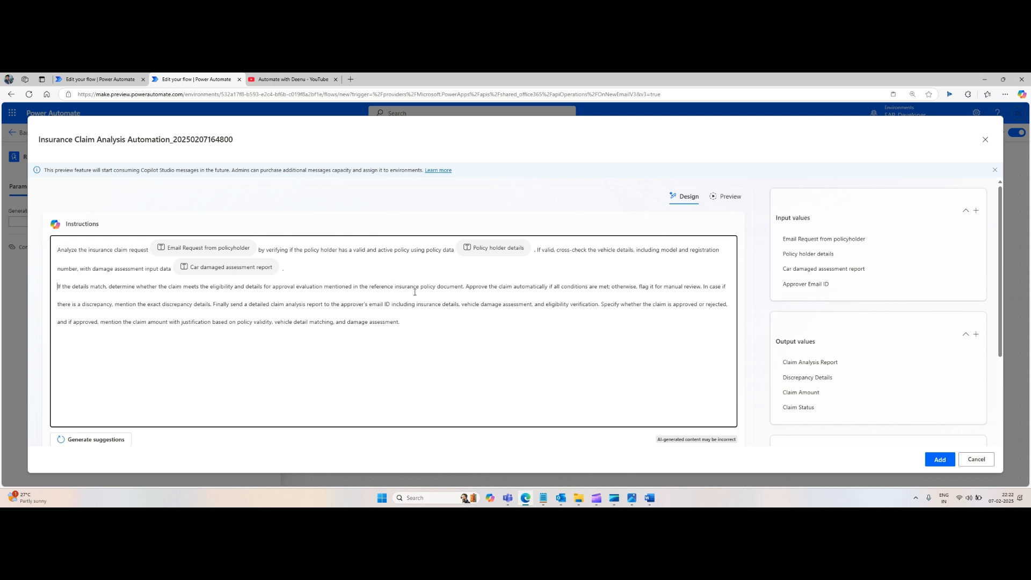
Step: Insert the InsurancePolicy reference after 'reference insurance policy document' in the instructions
type("/")
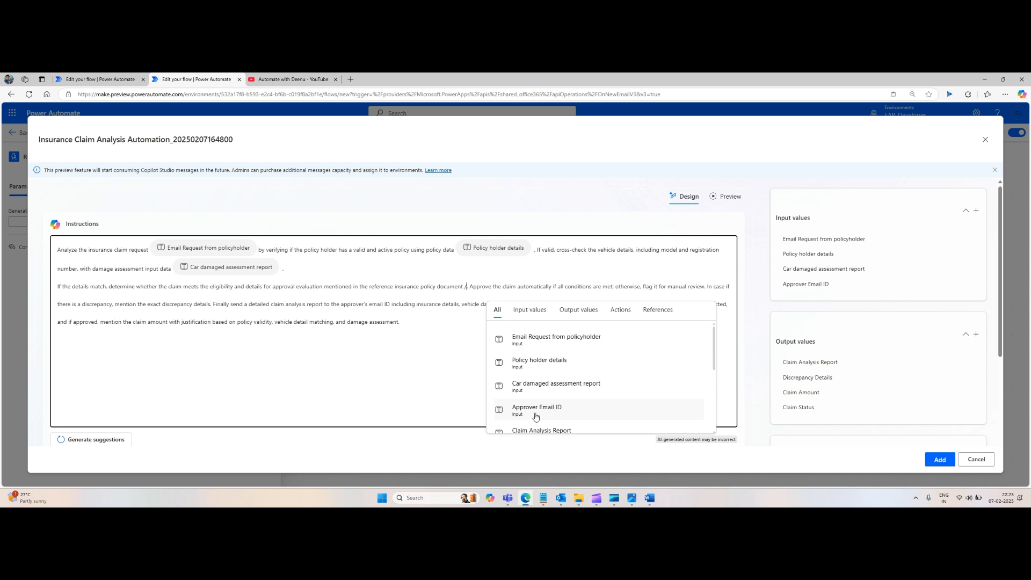
scroll(543, 408, "down", 2)
scroll(539, 416, "down", 4)
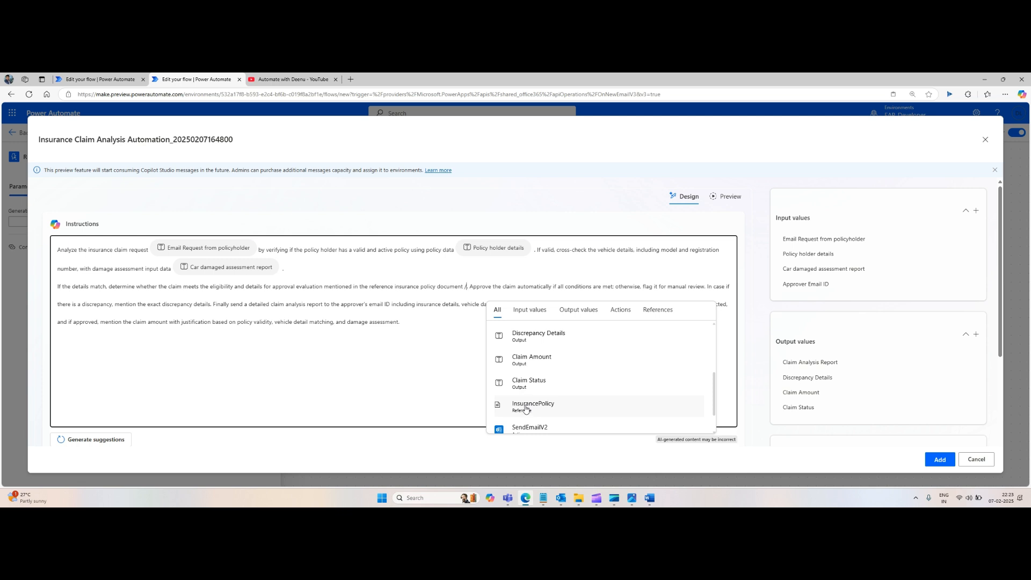
left_click(526, 407)
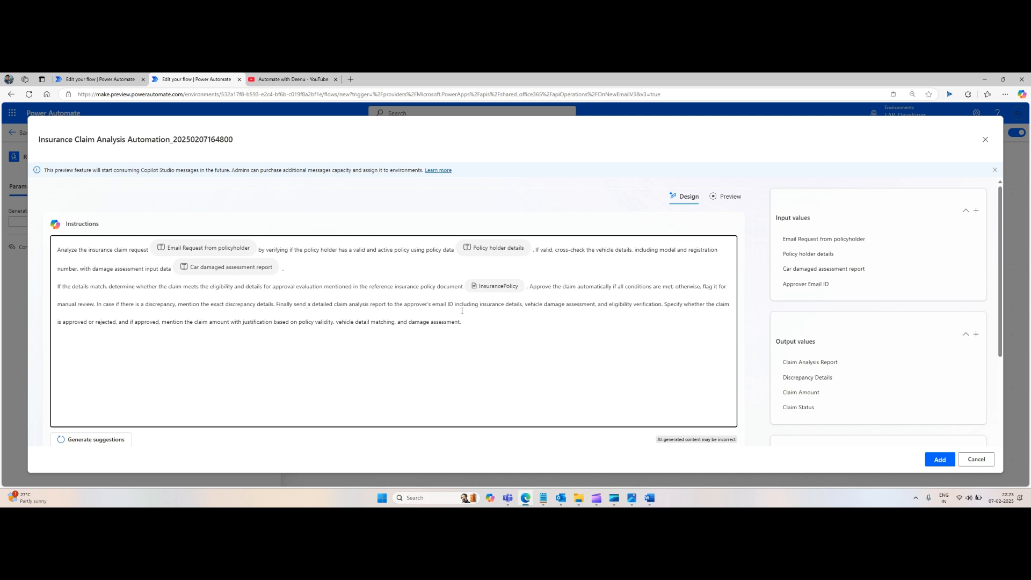
Step: Insert the 'Approver Email ID' input after 'the approver's email ID' in the instructions
type("/")
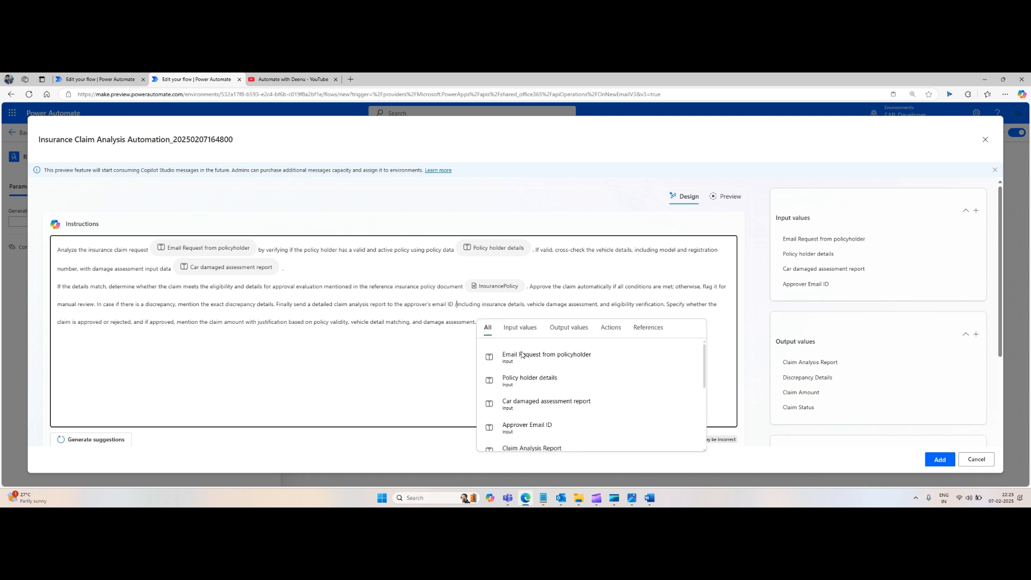
scroll(527, 403, "down", 1)
left_click(528, 385)
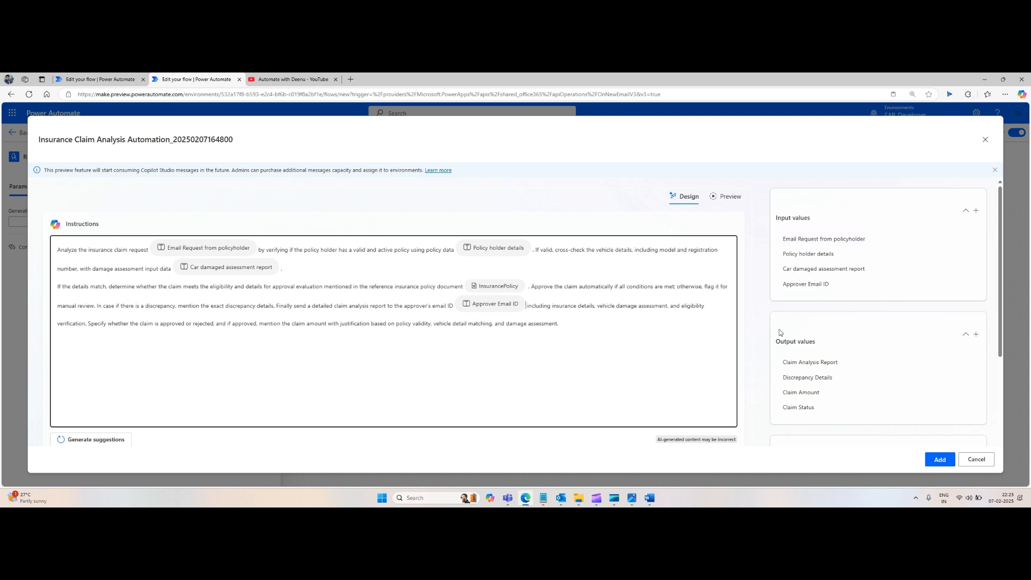
Step: Switch to Preview and paste the Outlook 'Claim request for my ford car' email body into the Email Request from policyholder sample
left_click(729, 199)
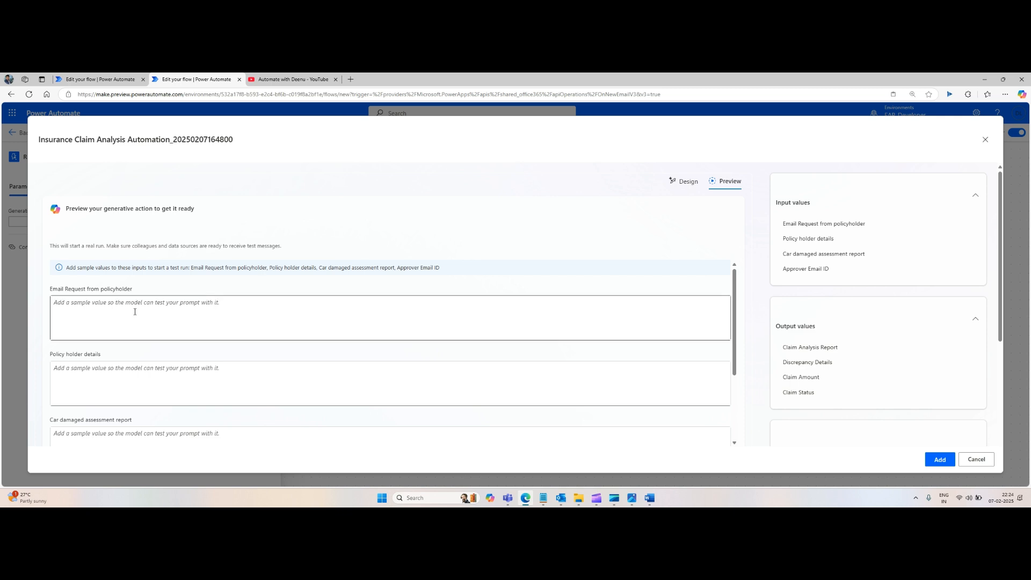
mouse_move(561, 500)
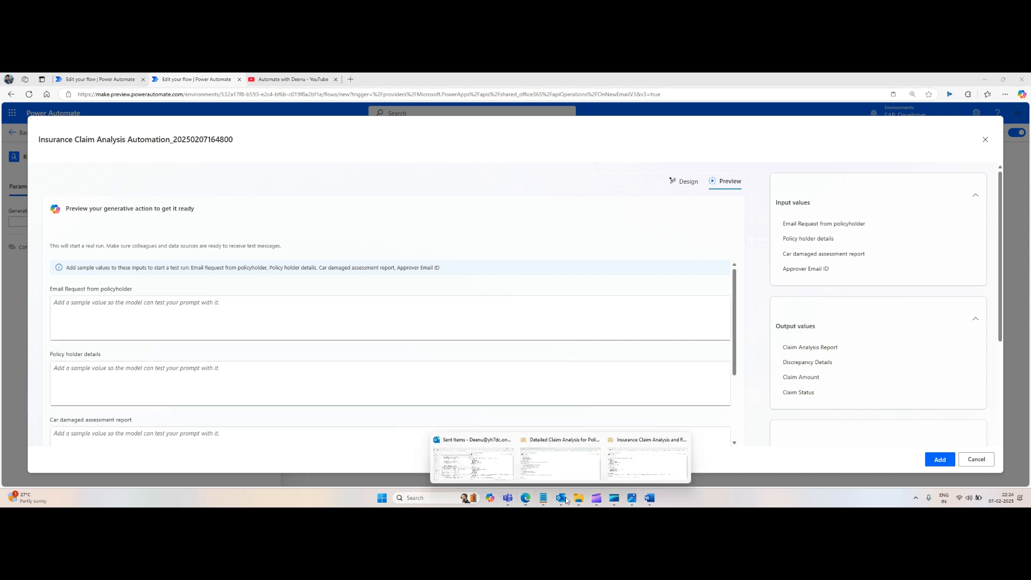
mouse_move(541, 469)
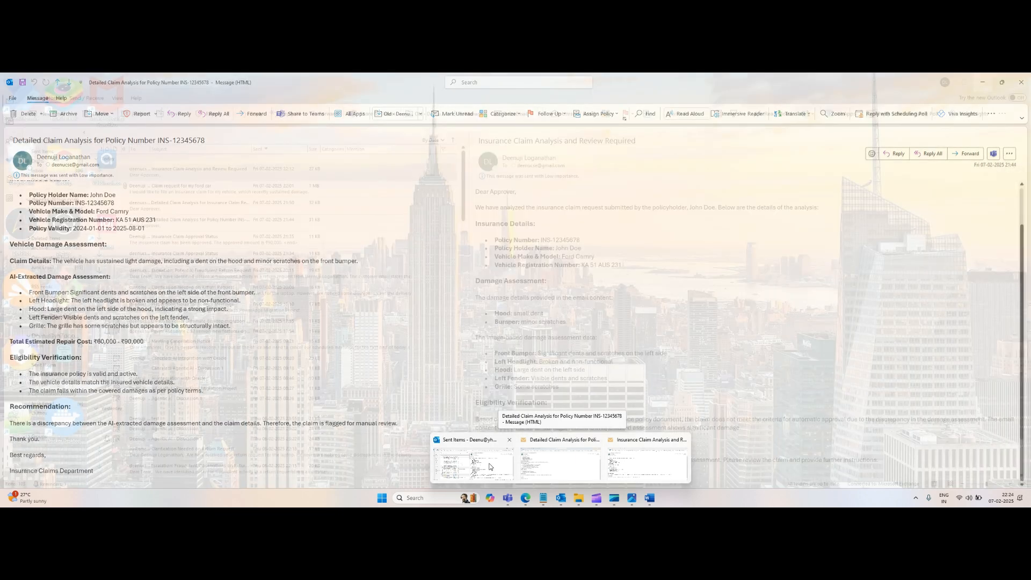
left_click(500, 465)
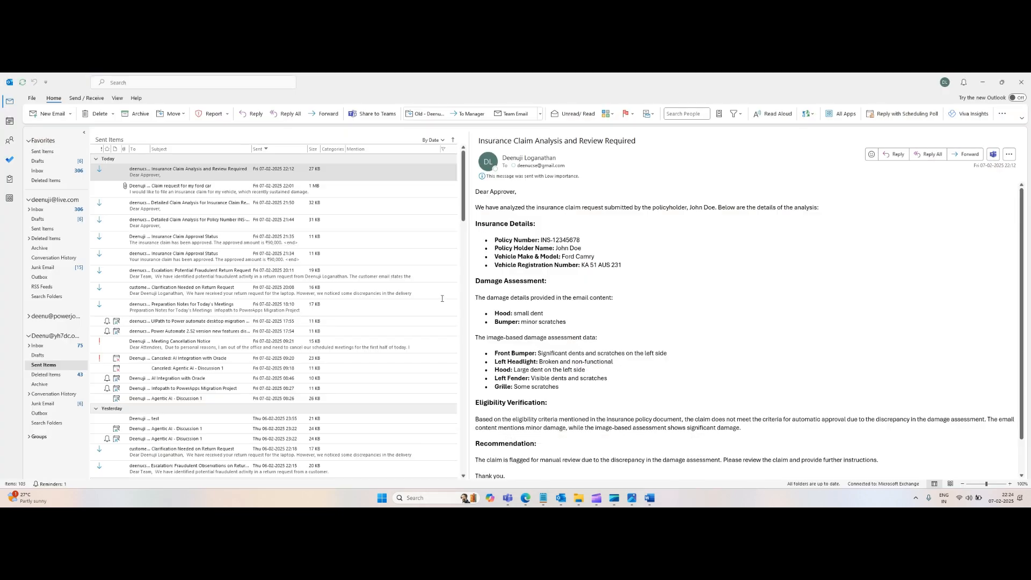
left_click(155, 190)
left_click(593, 301)
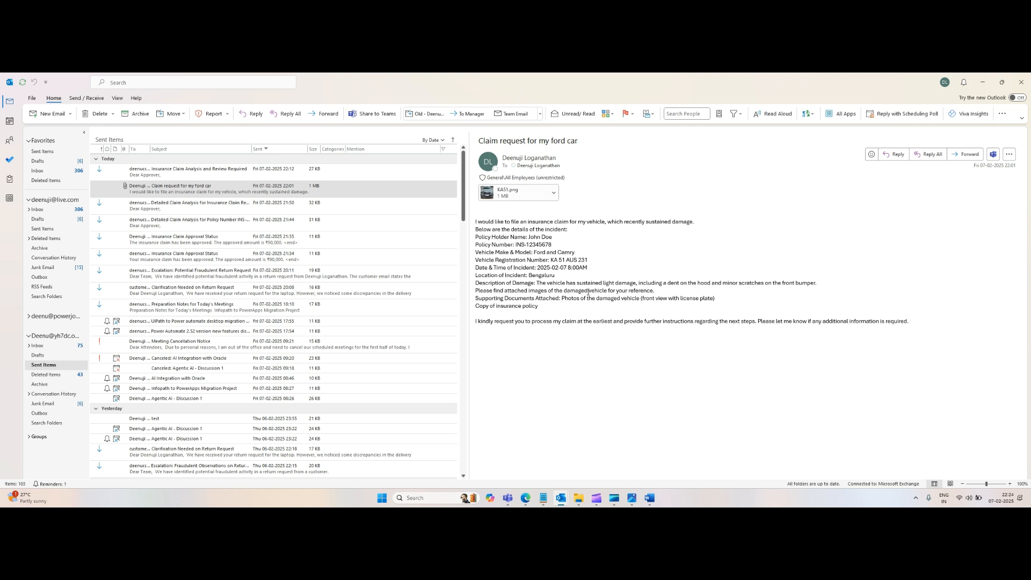
key("ctrl+a")
key("alt+Tab")
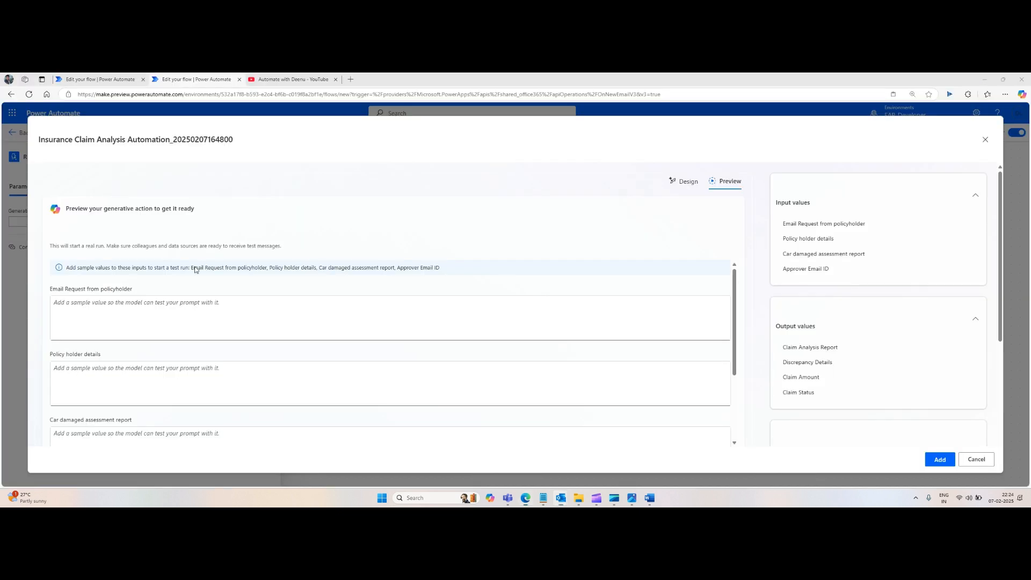
left_click(145, 320)
key("ctrl+v")
Step: Copy the Policy Details JSON from the Notepad file and paste it into the Policy holder details sample
left_click(143, 384)
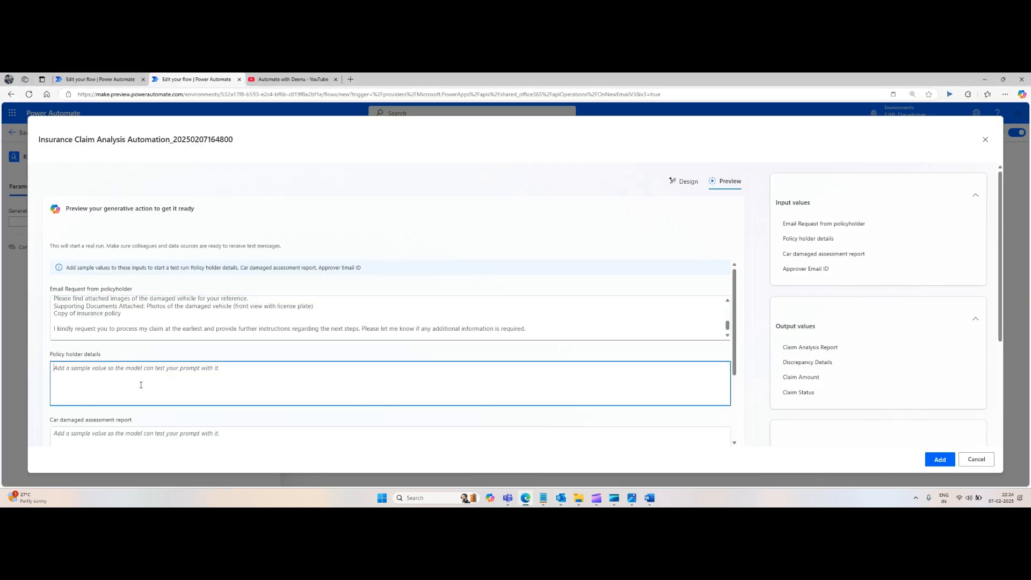
left_click(545, 500)
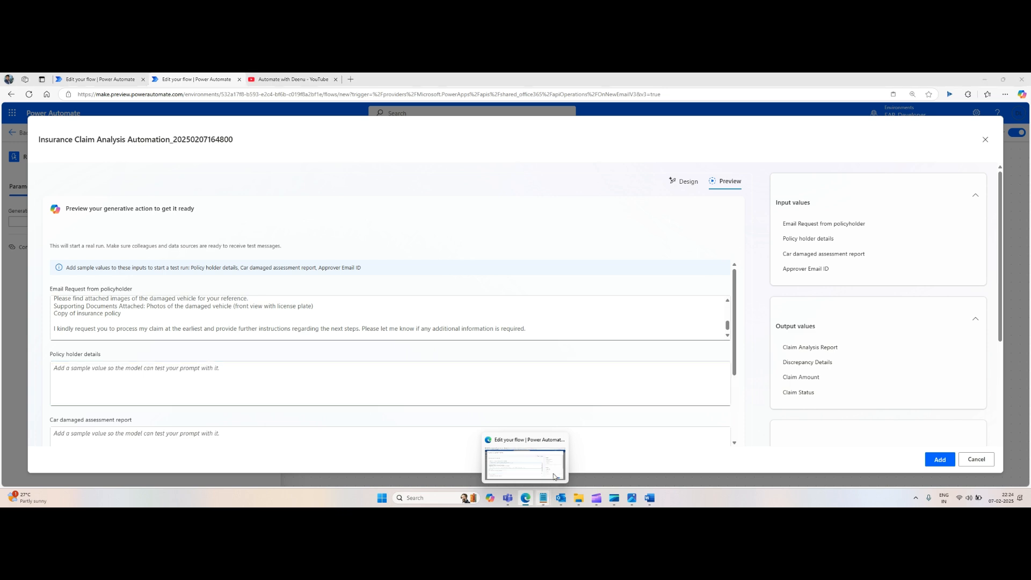
left_click(565, 456)
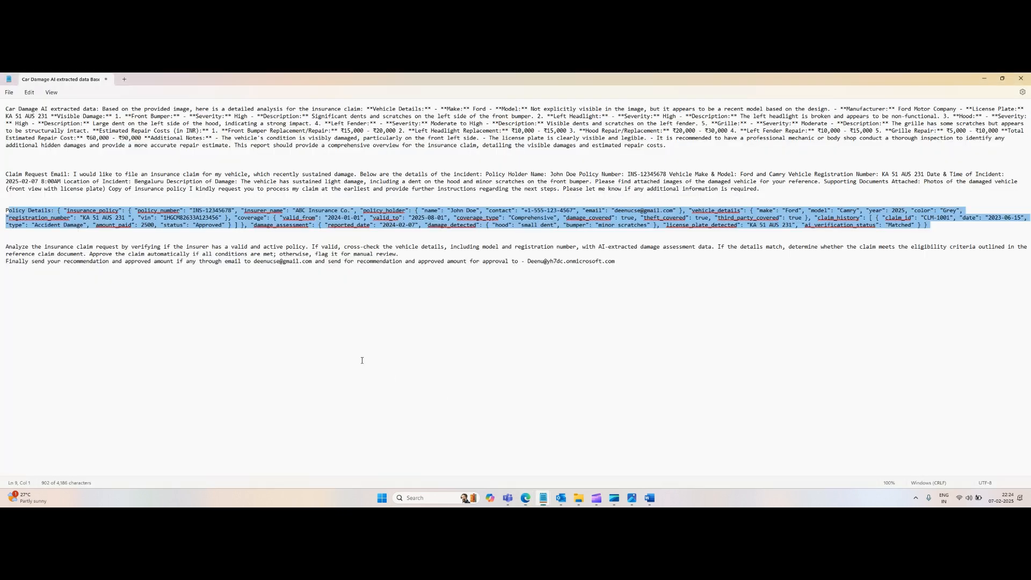
left_click(70, 237)
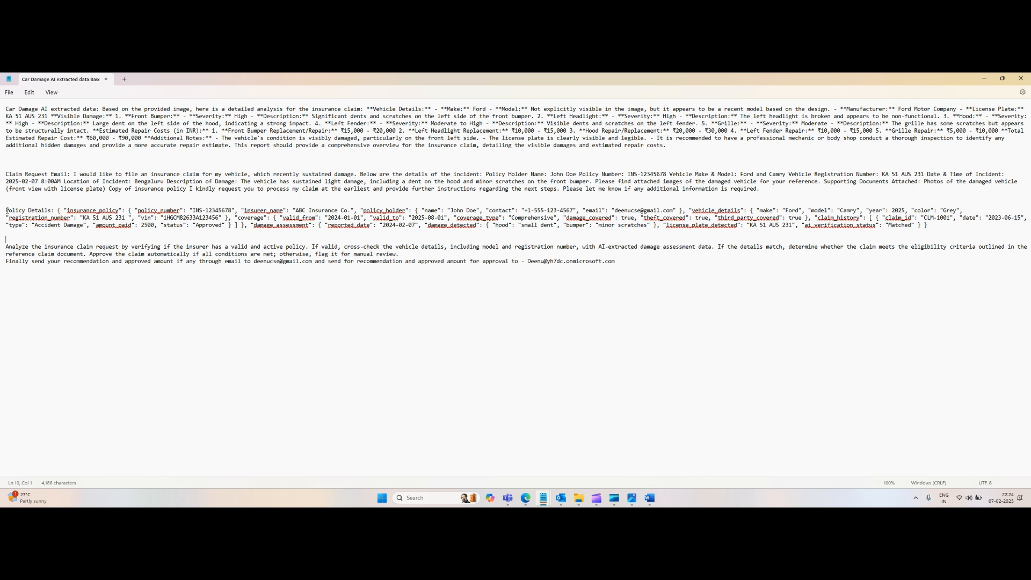
left_click_drag(7, 210, 933, 232)
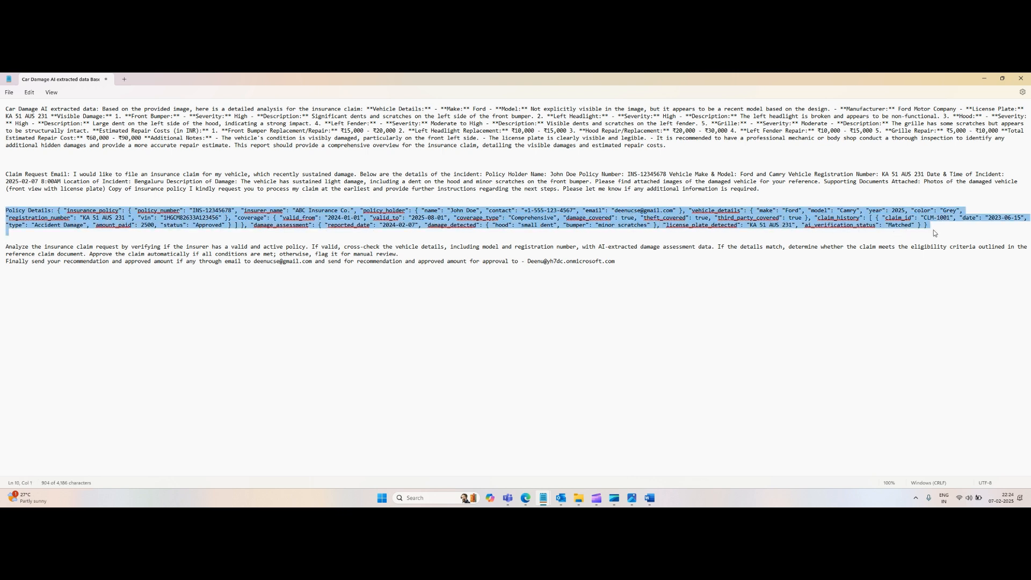
key("ctrl+c")
key("alt+Tab")
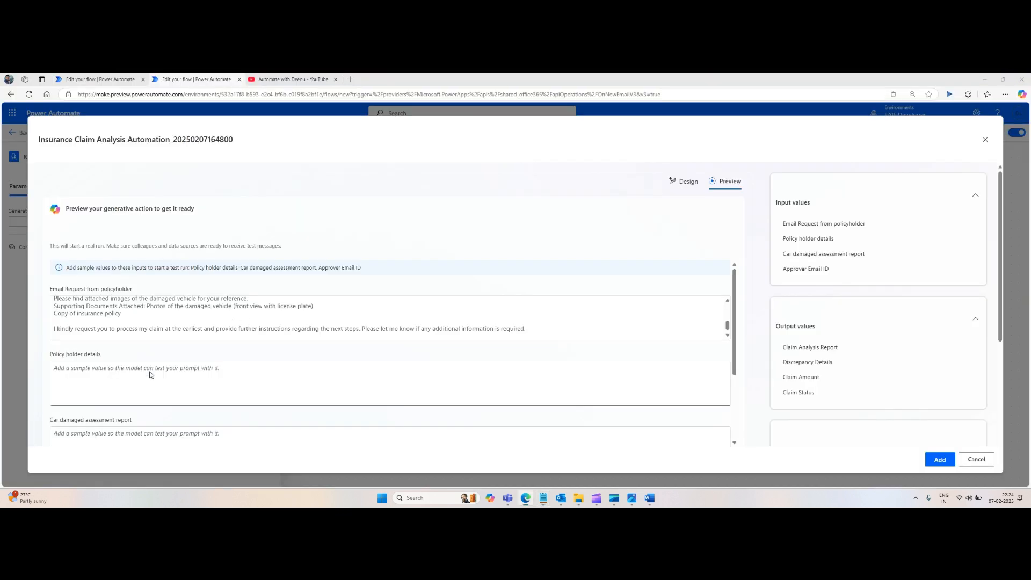
left_click(152, 375)
key("ctrl+v")
scroll(220, 321, "down", 1)
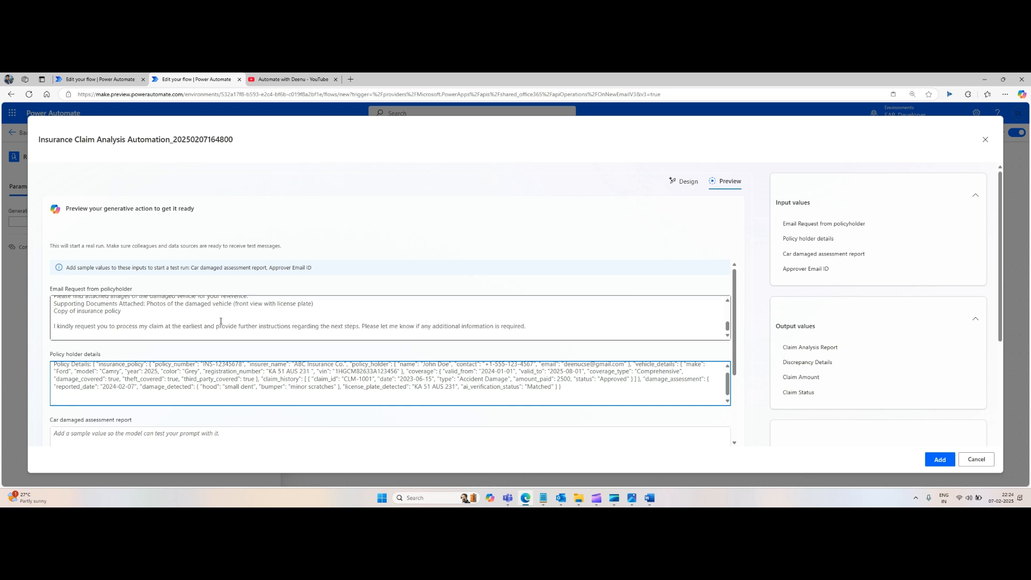
Step: Copy the Car Damage AI extracted data from the Notepad file and paste it into the Car damaged assessment report sample
scroll(230, 330, "down", 3)
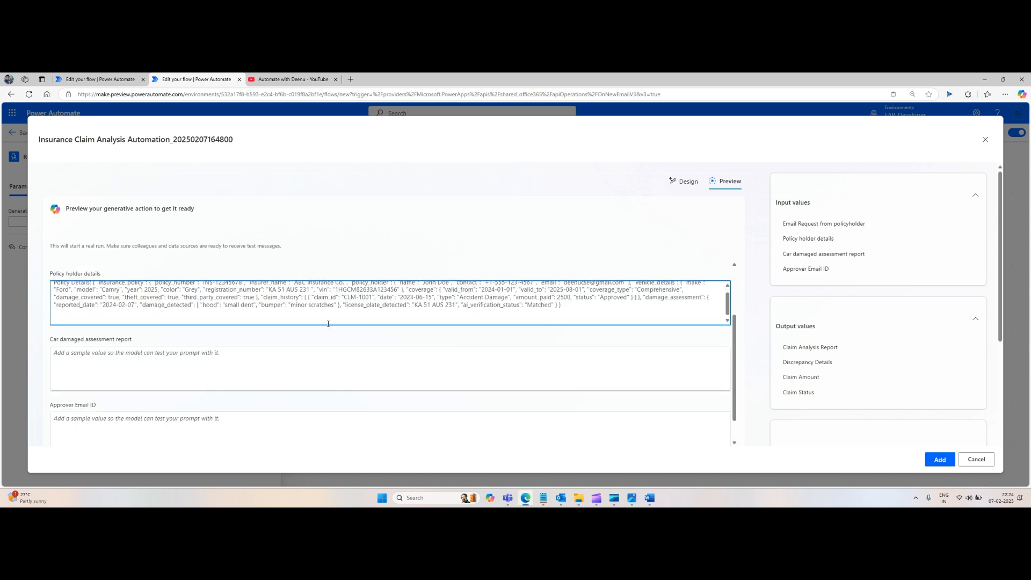
left_click(149, 370)
key("alt+Tab")
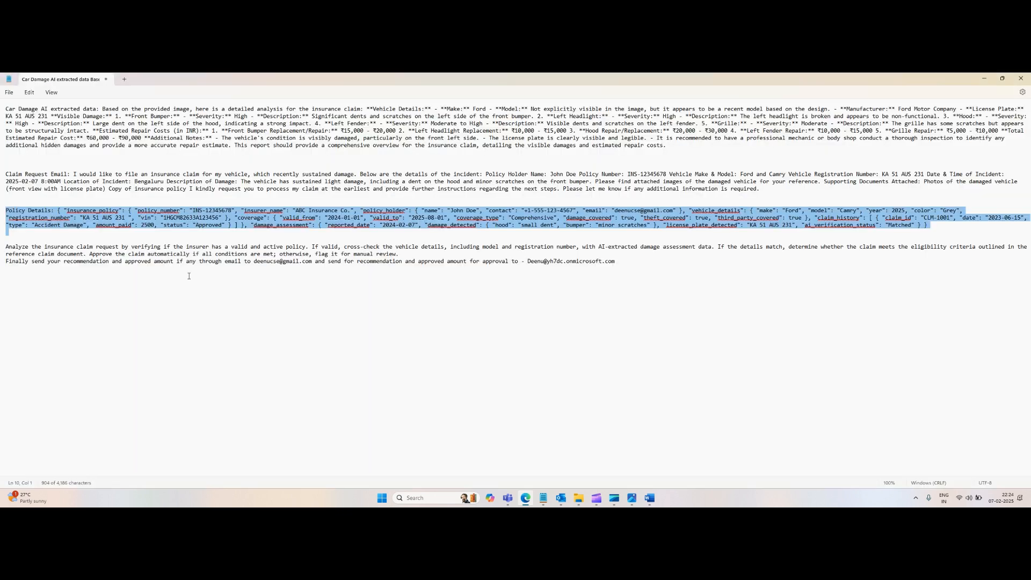
left_click_drag(7, 109, 778, 171)
key("alt+Tab")
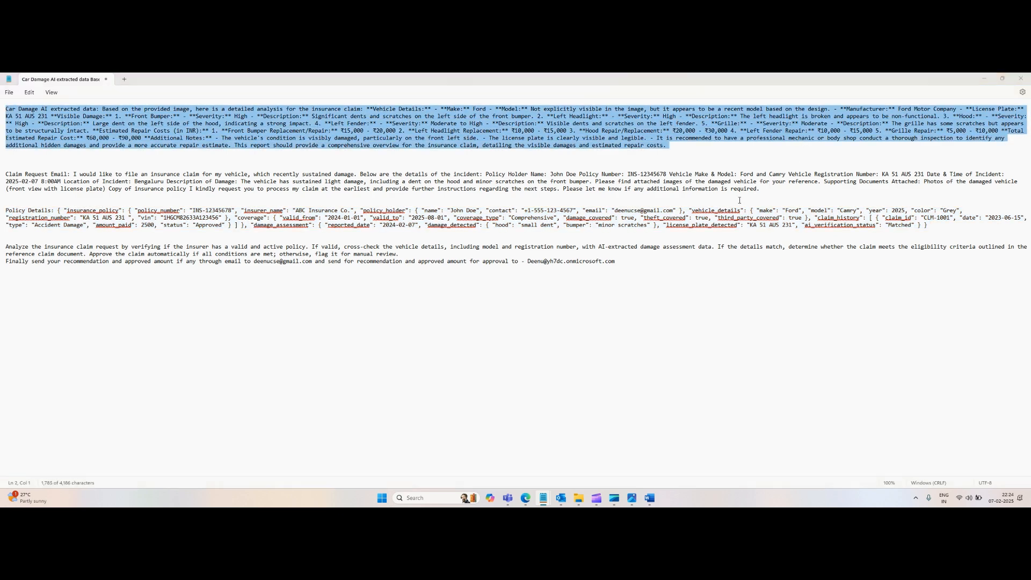
left_click(150, 366)
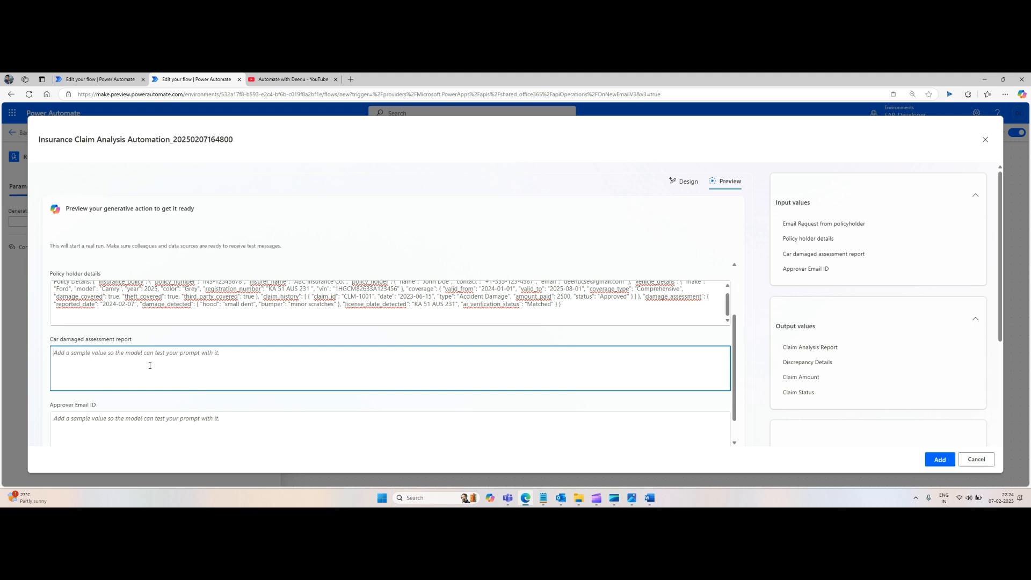
key("ctrl+v")
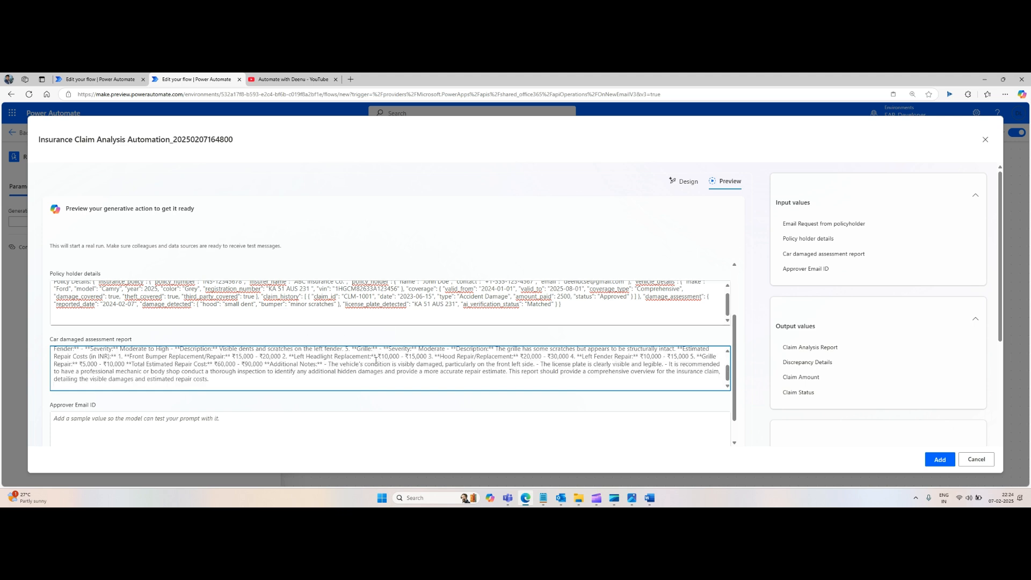
Step: Enter the approver's e-mail address in the Approver Email ID sample input
left_click(217, 430)
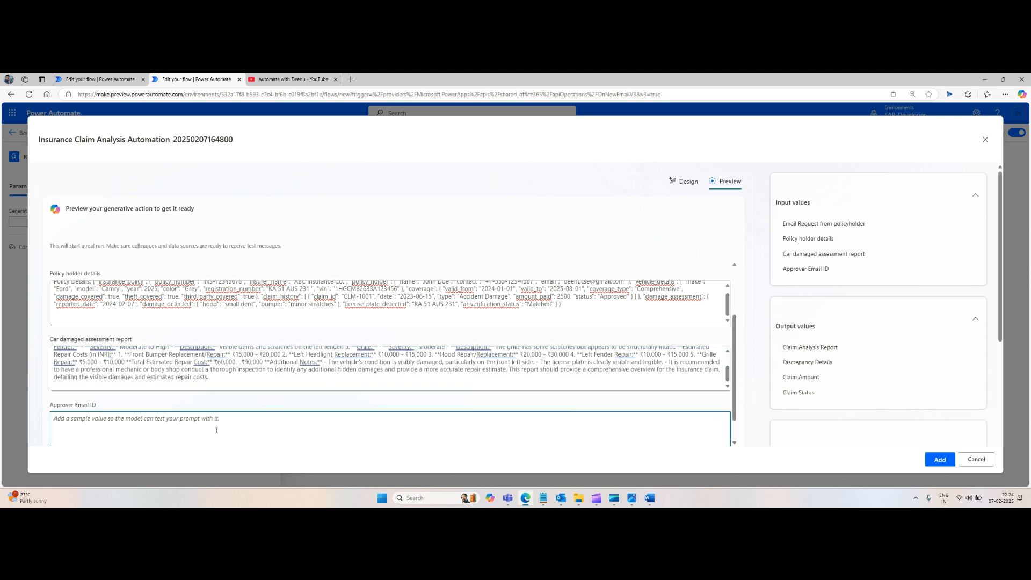
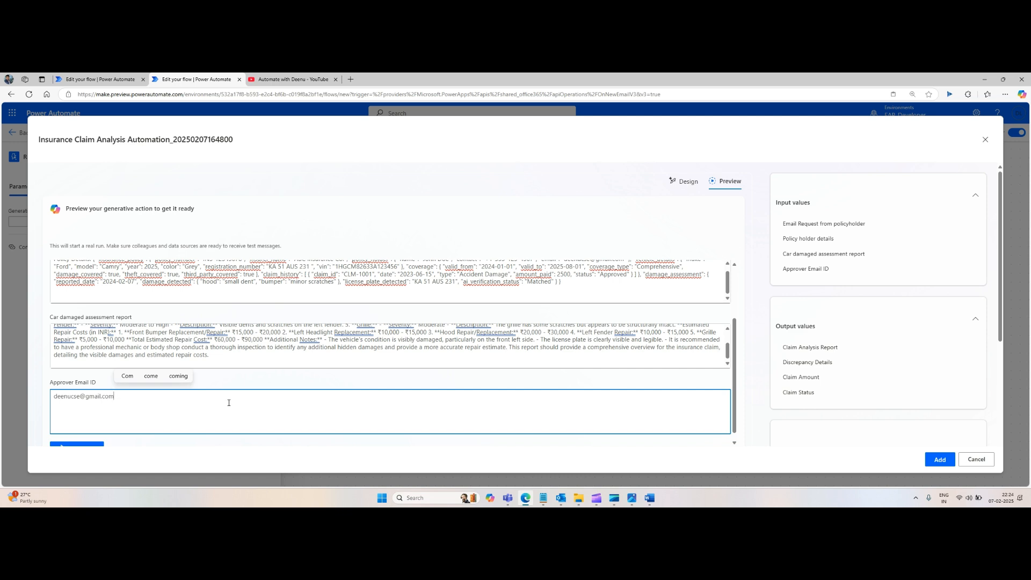
Step: Run the generative action test with the filled-in sample inputs
scroll(231, 414, "down", 1)
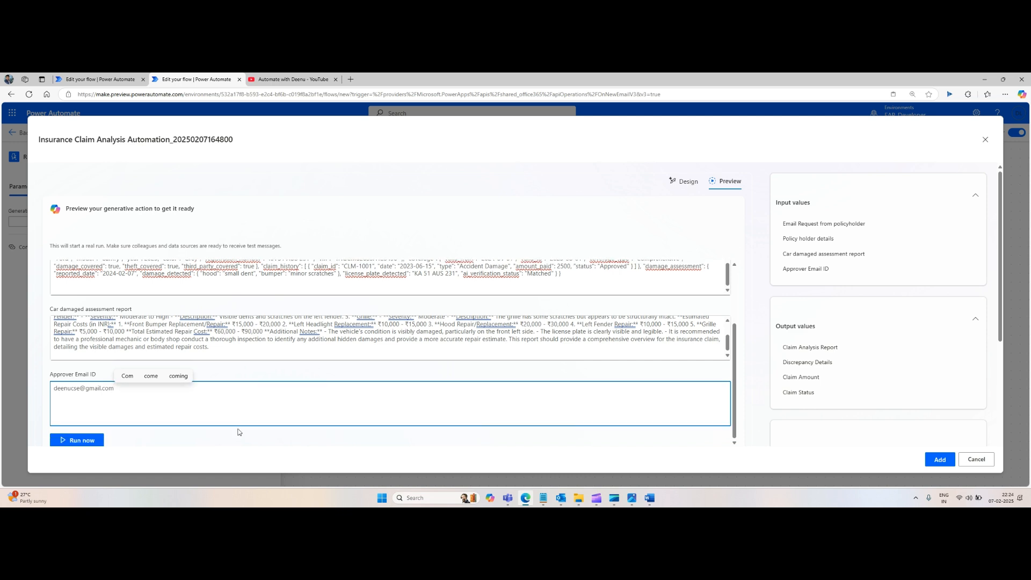
left_click(90, 444)
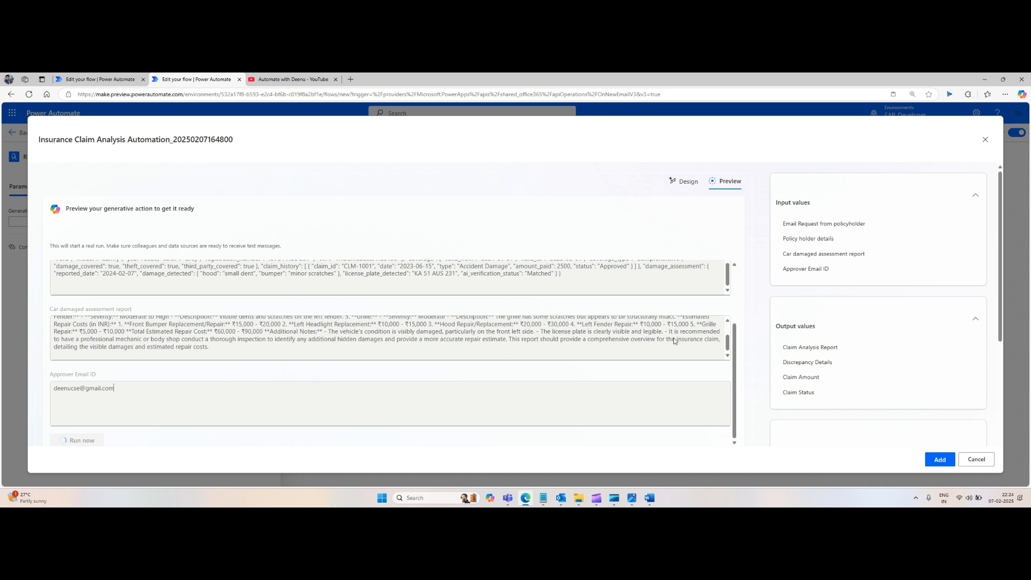
scroll(720, 328, "up", 5)
scroll(714, 306, "up", 3)
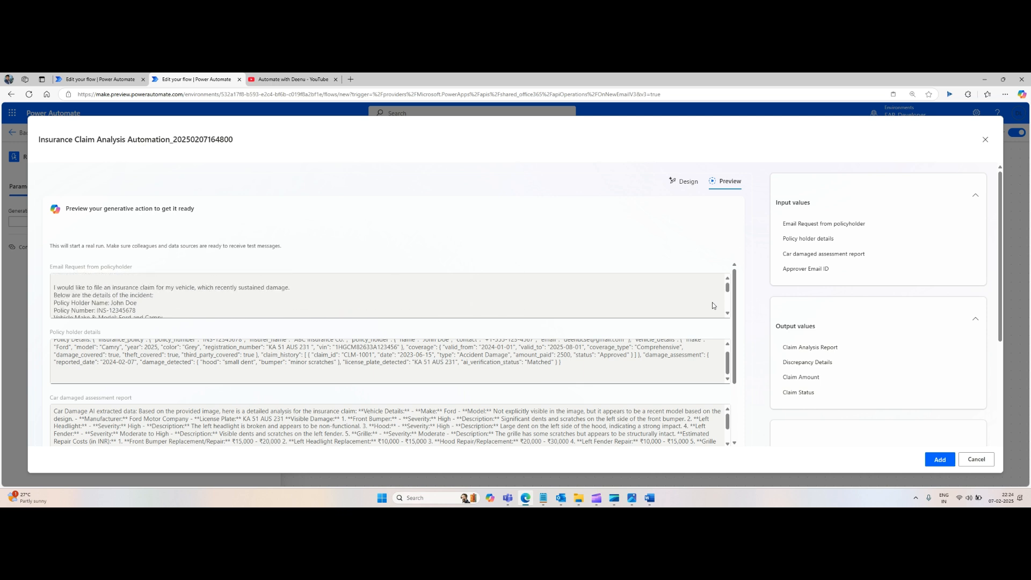
scroll(714, 306, "down", 3)
scroll(727, 342, "down", 6)
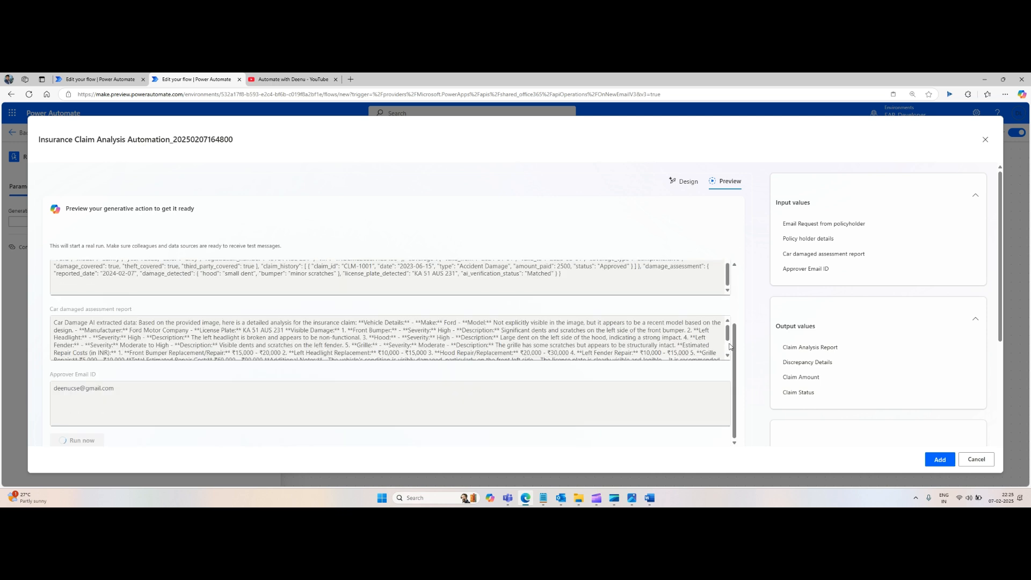
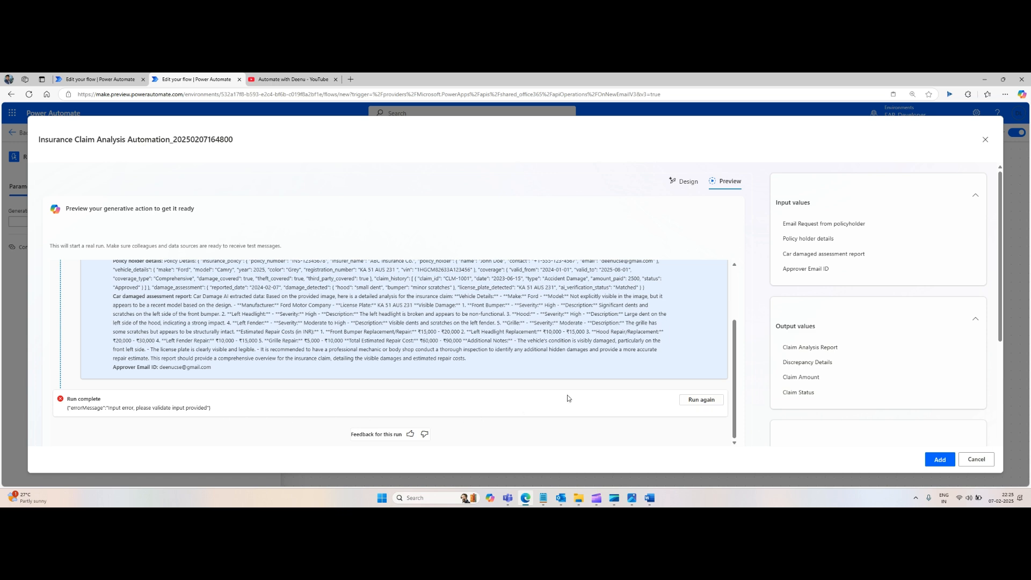
Step: Reopen the generative action's sample inputs for another test run after the input error
scroll(569, 399, "up", 3)
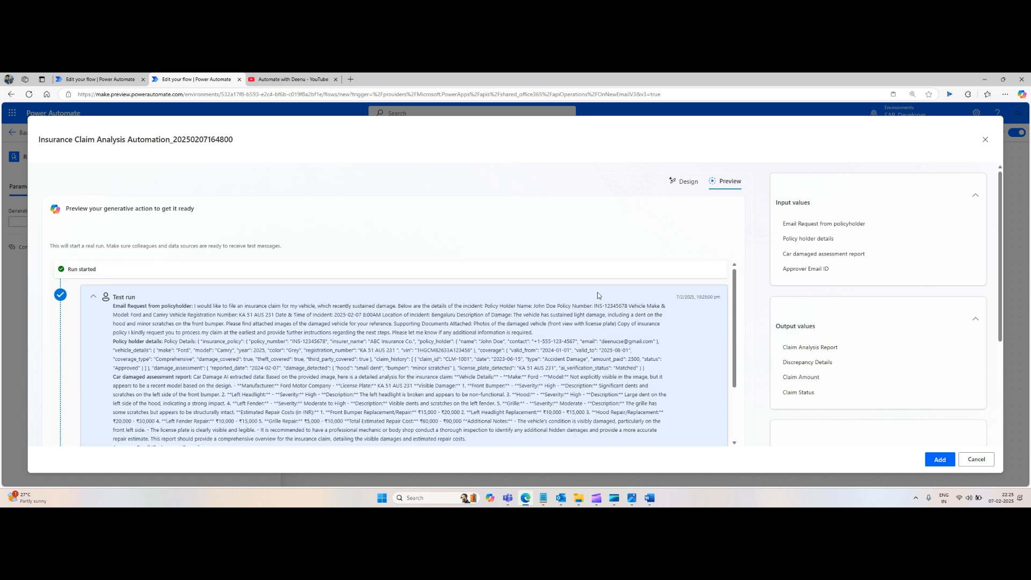
scroll(690, 413, "down", 3)
left_click(696, 400)
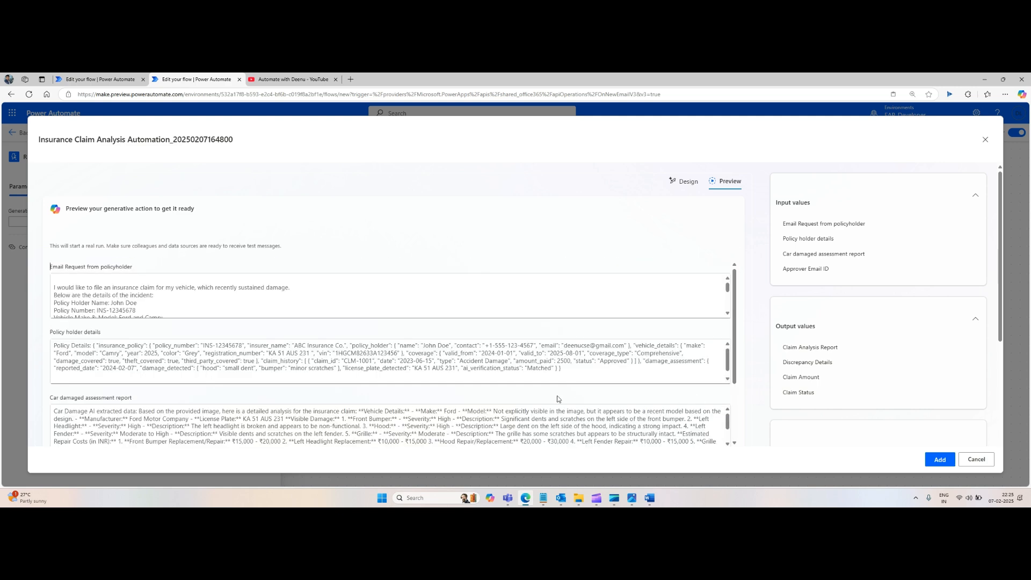
Step: Replace the Policy holder details and Car damaged assessment report samples with cleaned plain-text versions
left_click(180, 360)
key("ctrl+a")
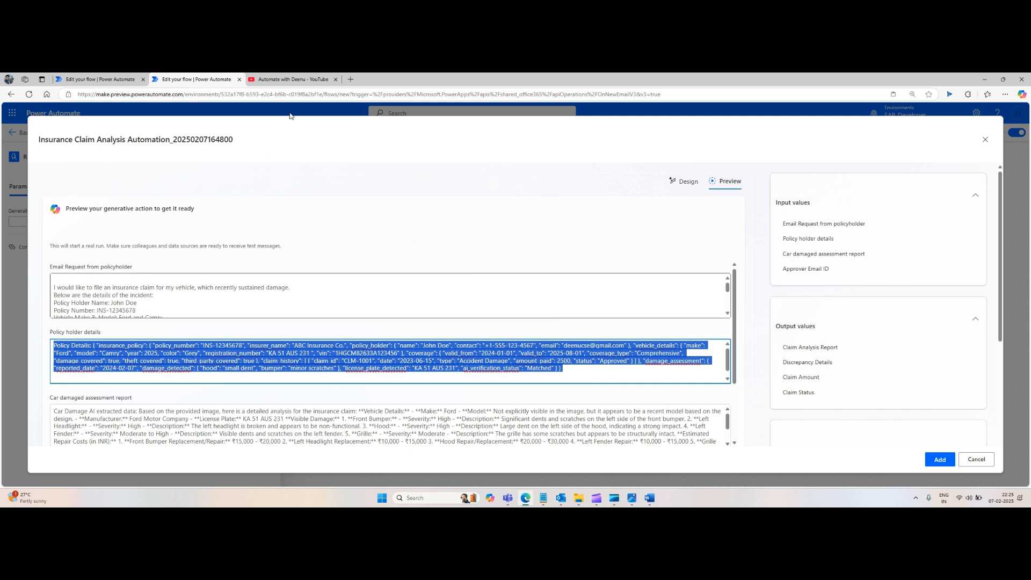
key("ctrl+t")
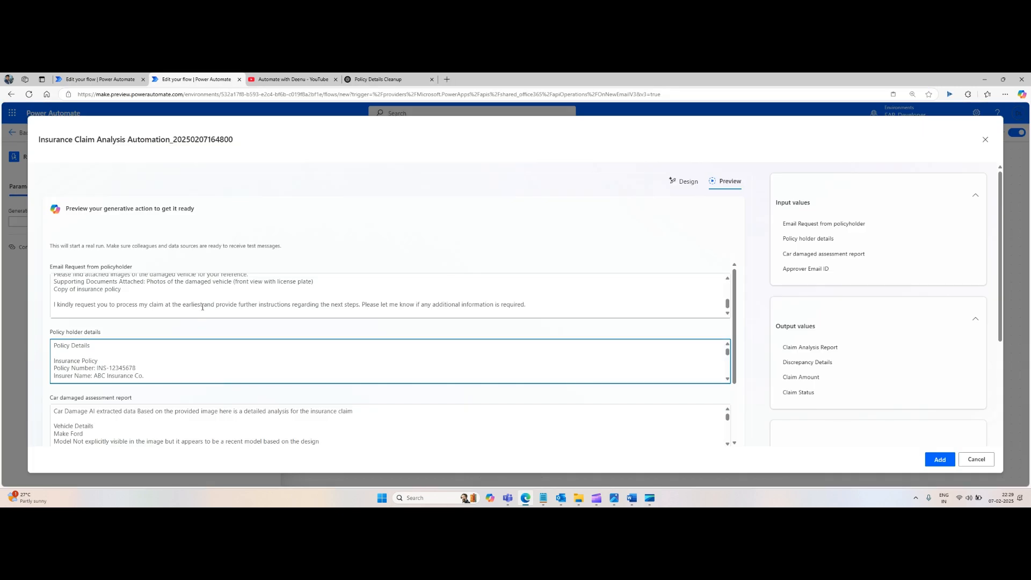
Step: Review the cleaned sample inputs and run the generative action test again
scroll(210, 301, "down", 2)
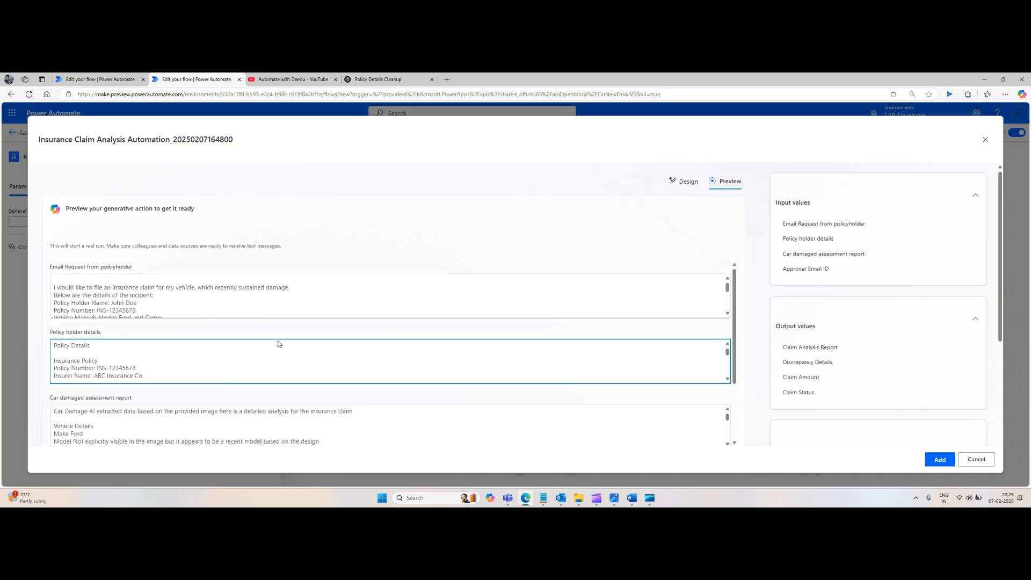
scroll(284, 351, "down", 5)
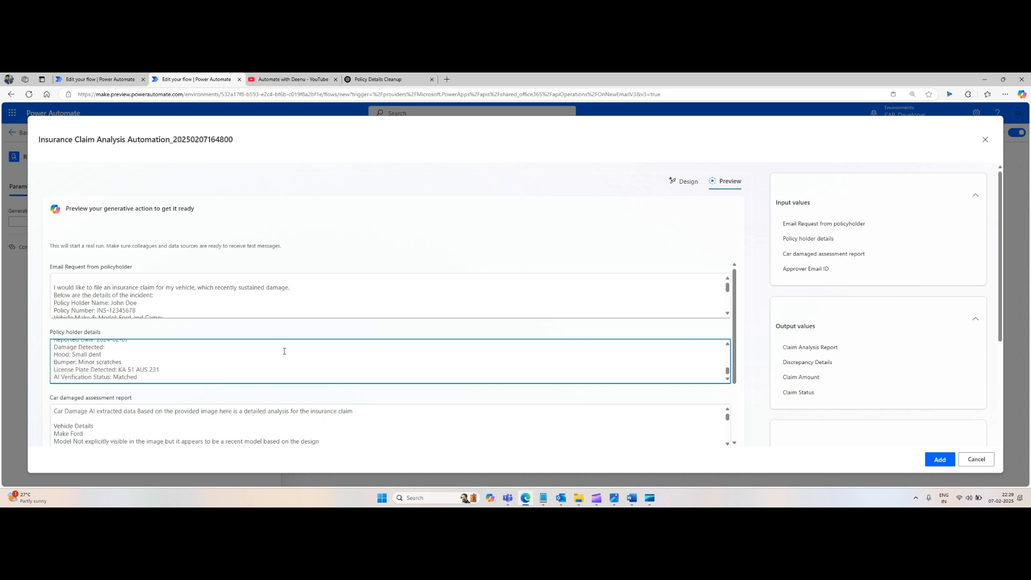
scroll(285, 355, "down", 3)
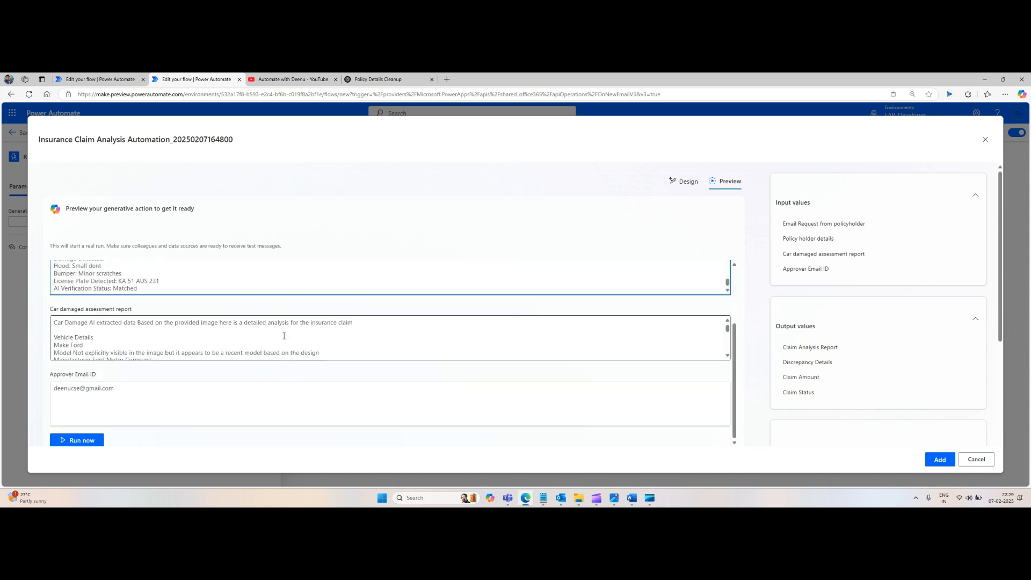
scroll(284, 336, "down", 5)
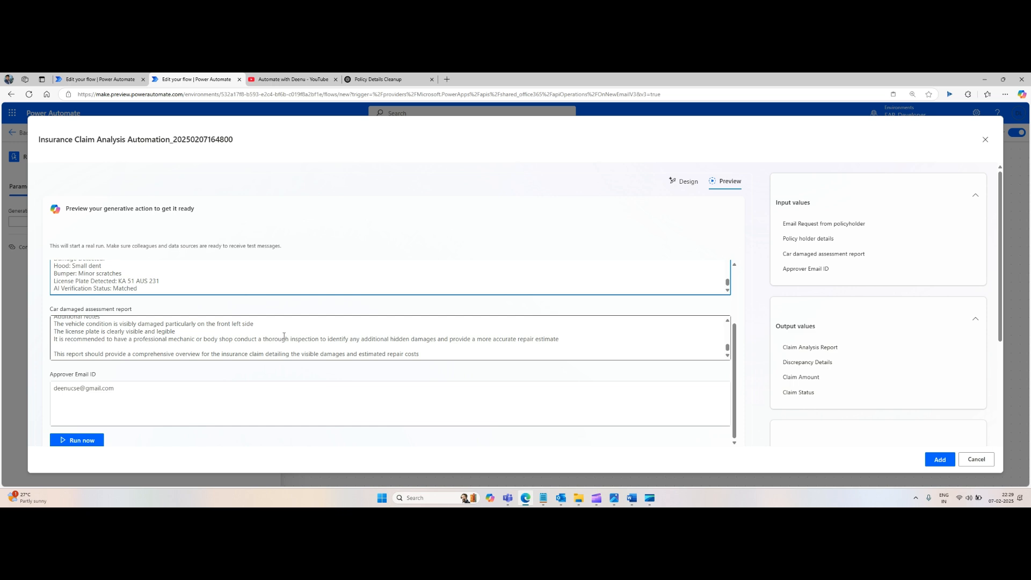
scroll(284, 337, "up", 5)
scroll(136, 284, "up", 6)
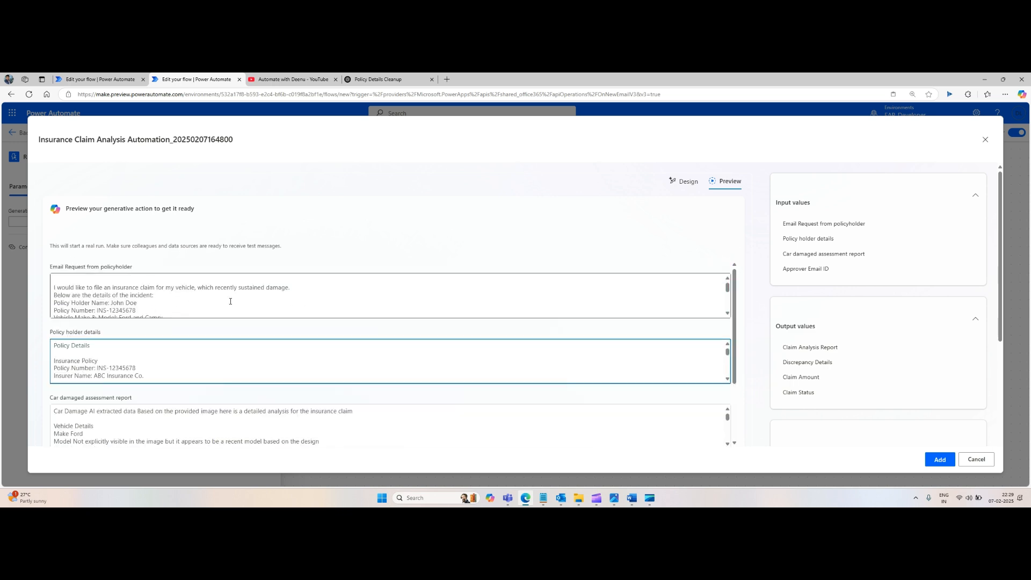
scroll(230, 301, "down", 5)
left_click(82, 441)
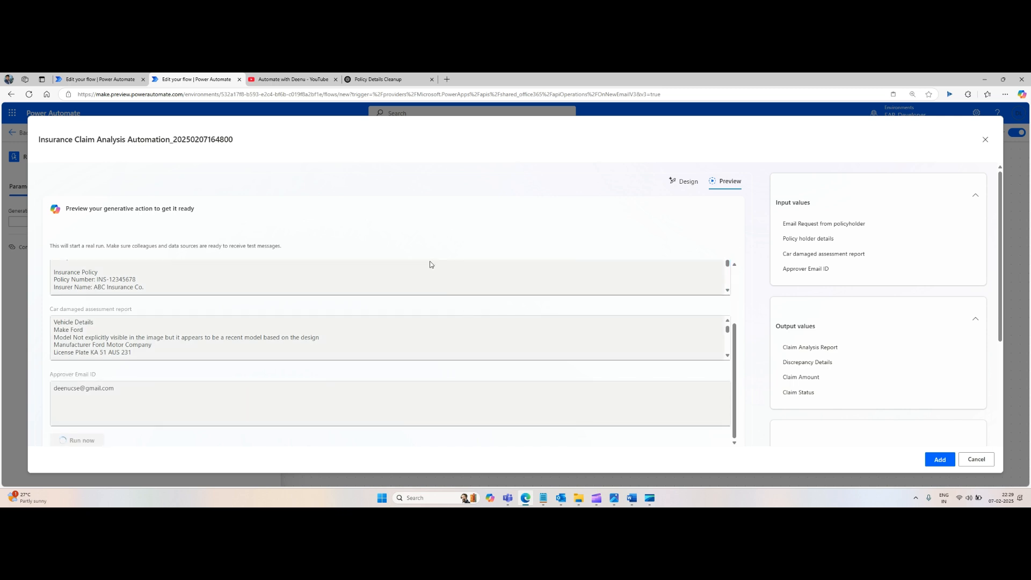
Step: Accept the proposed Send an email (V2) action in the preview run
scroll(788, 275, "down", 3)
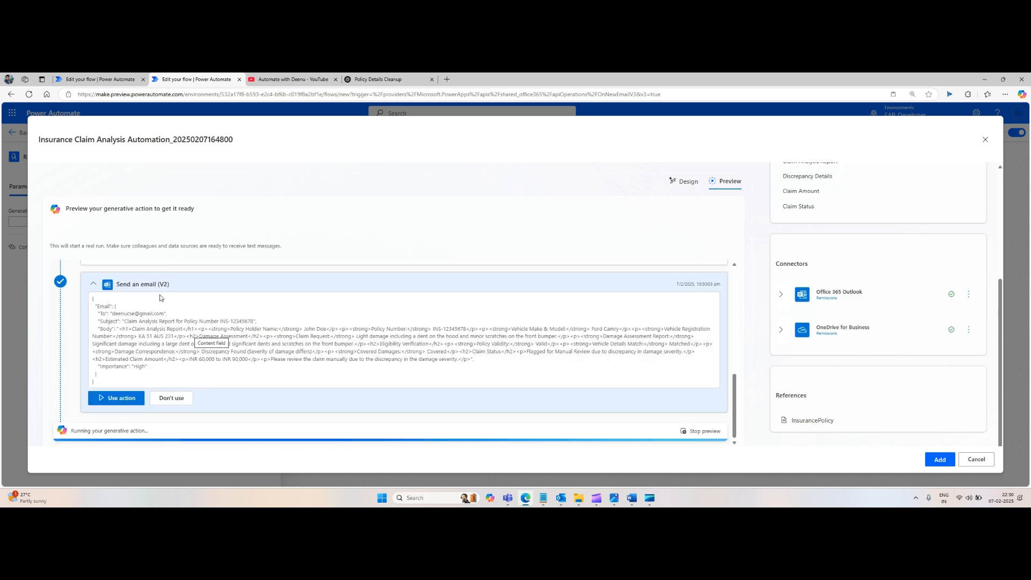
left_click(119, 400)
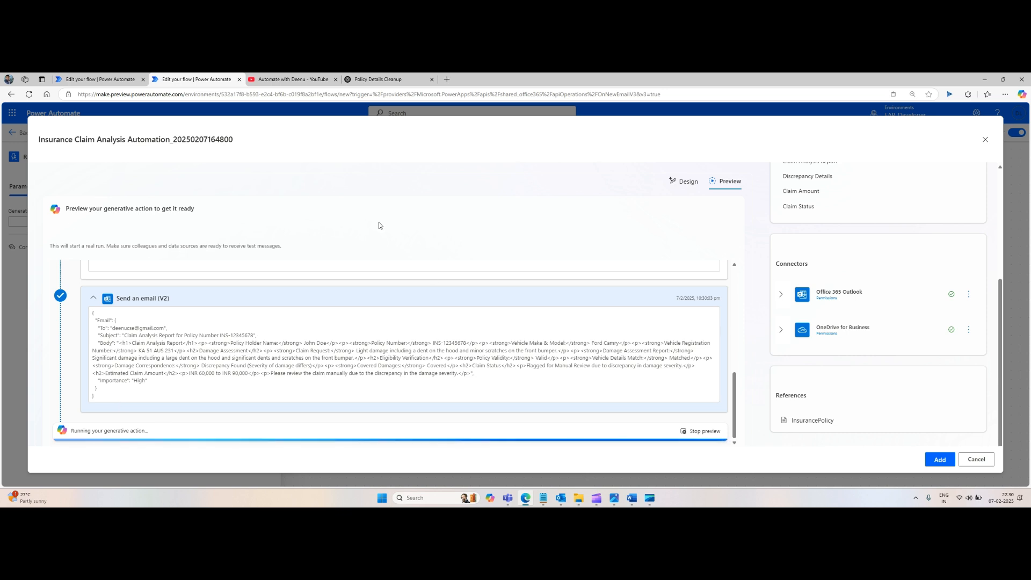
Step: Open the Insurance Claim Analysis and Review Required e-mail in Outlook's Sent Items, then return to the flow
mouse_move(562, 491)
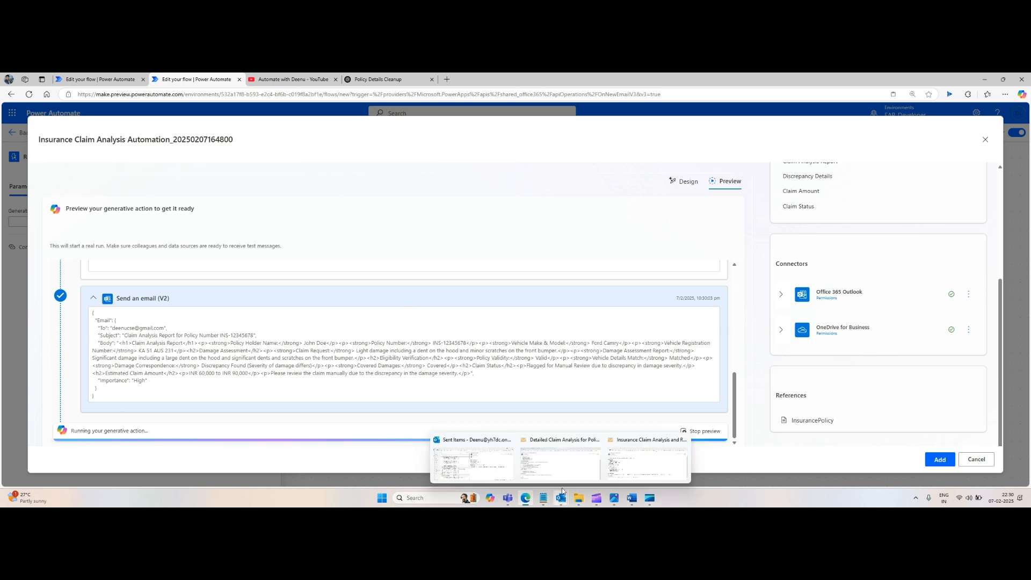
left_click(472, 461)
left_click(194, 177)
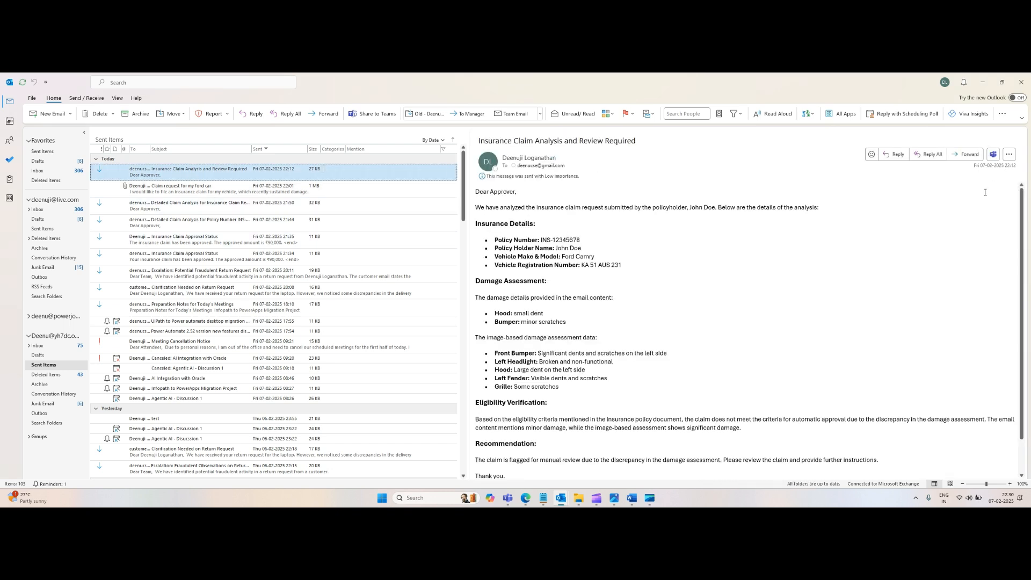
left_click(983, 82)
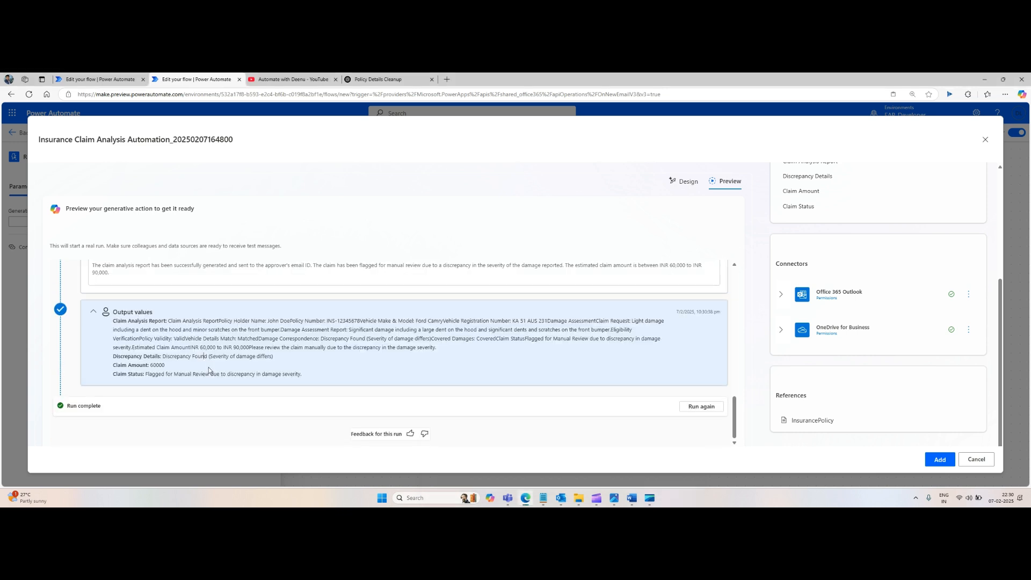
Step: Review the run's thought process and output values for the claim analysis
scroll(210, 369, "up", 1)
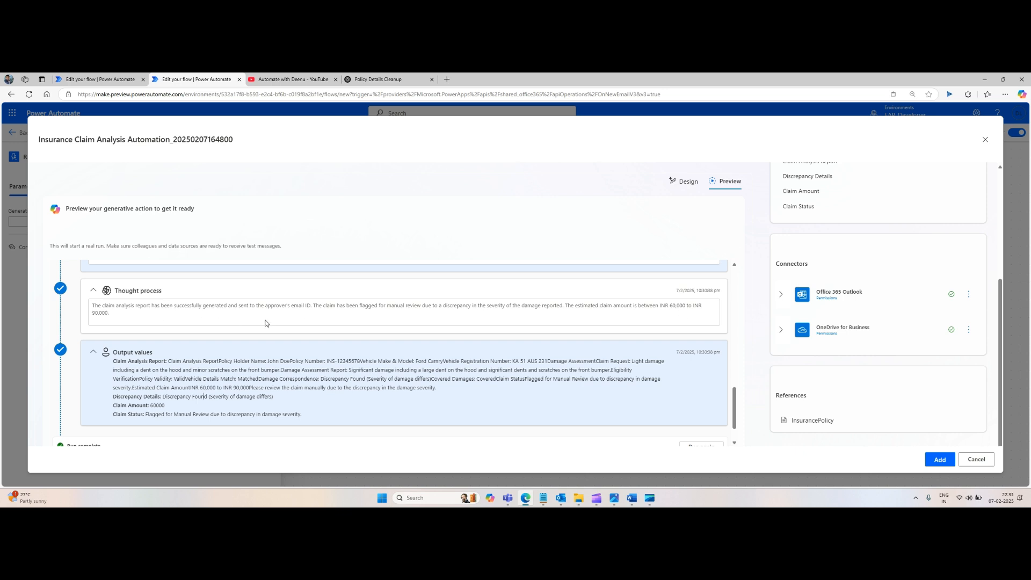
scroll(267, 323, "down", 1)
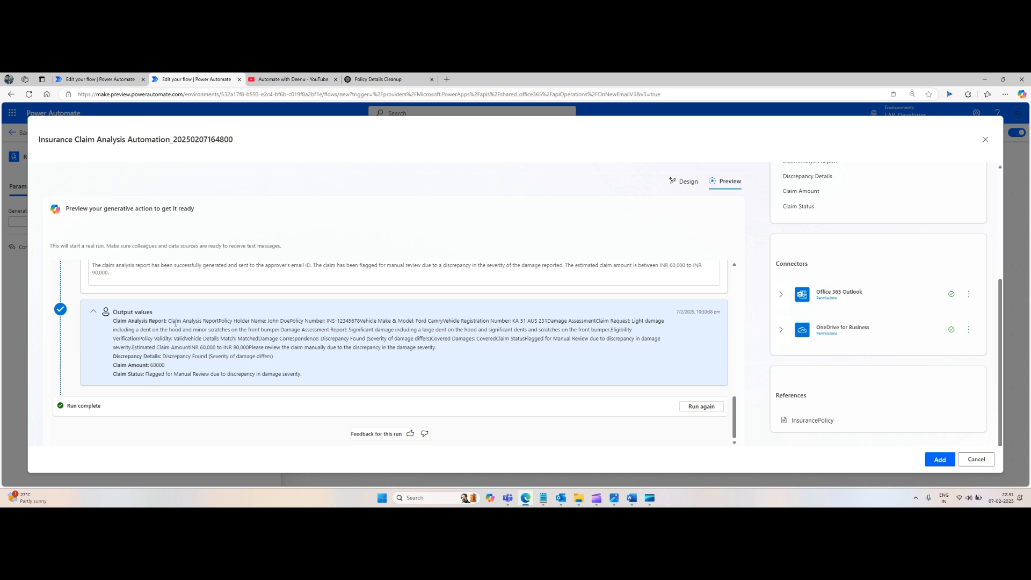
left_click_drag(176, 323, 440, 353)
left_click(424, 360)
triple_click(161, 367)
left_click(190, 379)
Step: Switch to Outlook and read the Claim Analysis Report e-mail for policy INS-12345678
mouse_move(562, 498)
left_click(503, 465)
left_click(209, 177)
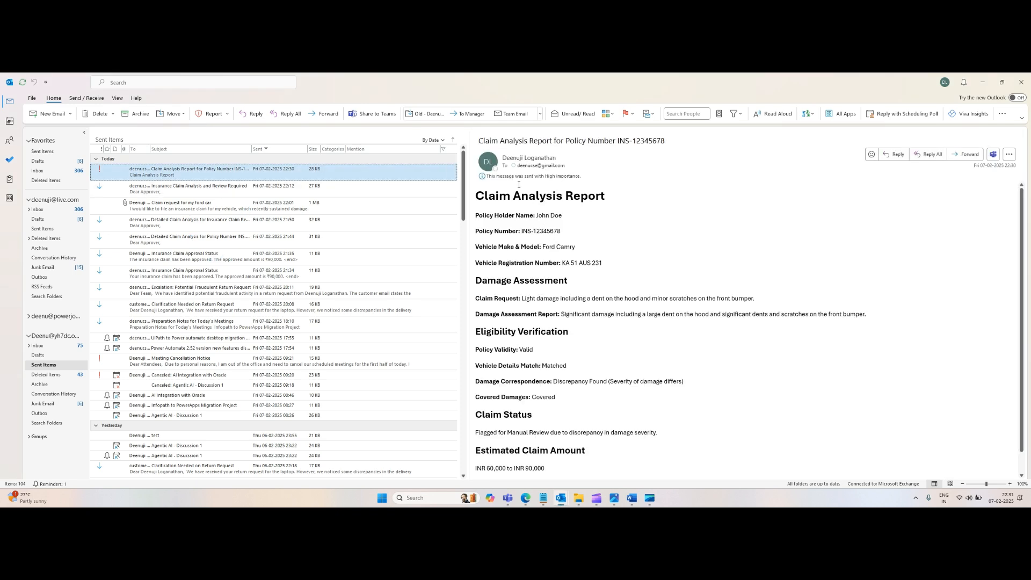
scroll(555, 283, "down", 1)
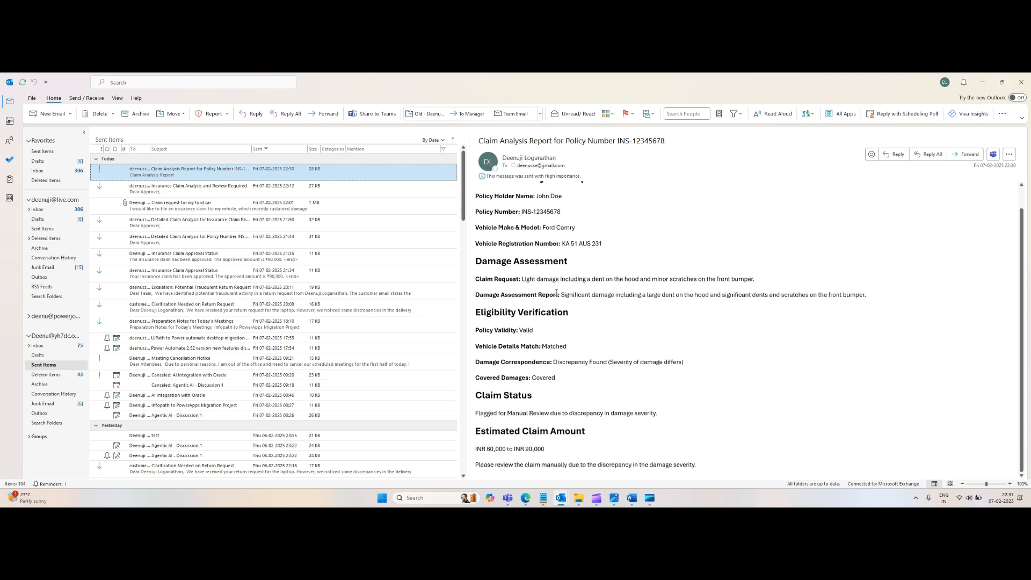
scroll(557, 295, "up", 1)
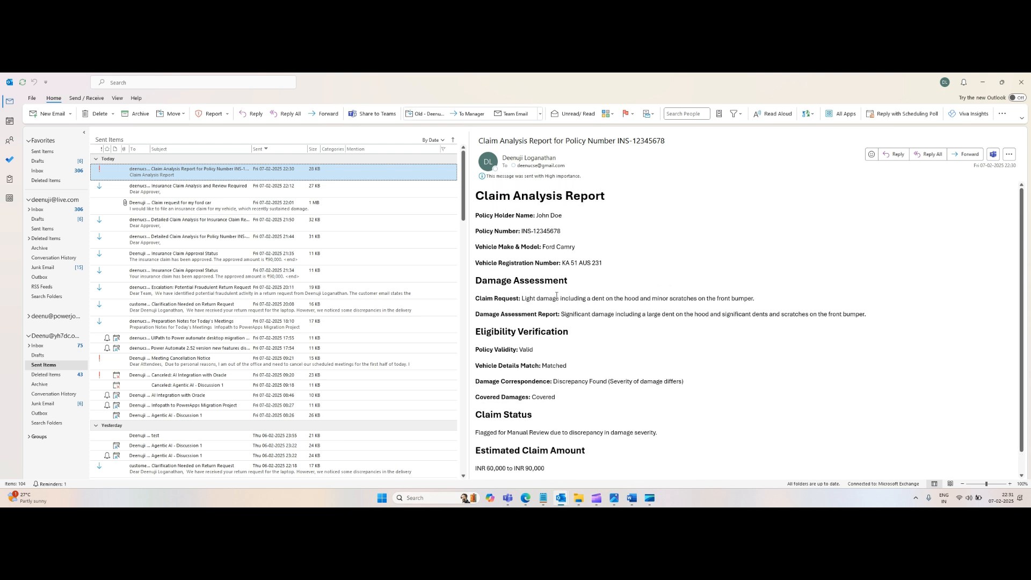
scroll(557, 295, "down", 1)
scroll(556, 295, "up", 1)
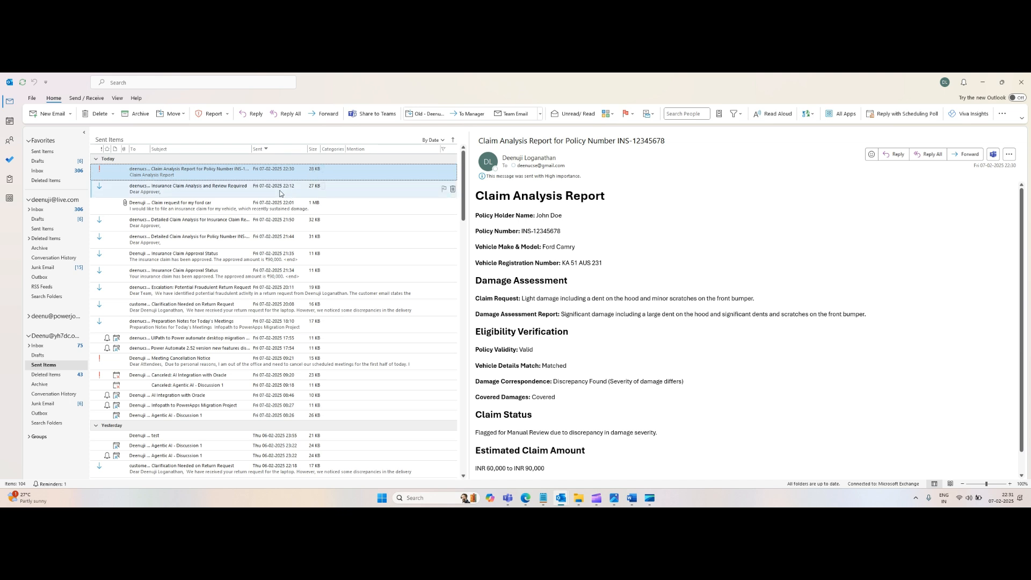
Step: Open the original Ford car claim request e-mail, select its body text, and switch back to the flow
left_click(256, 210)
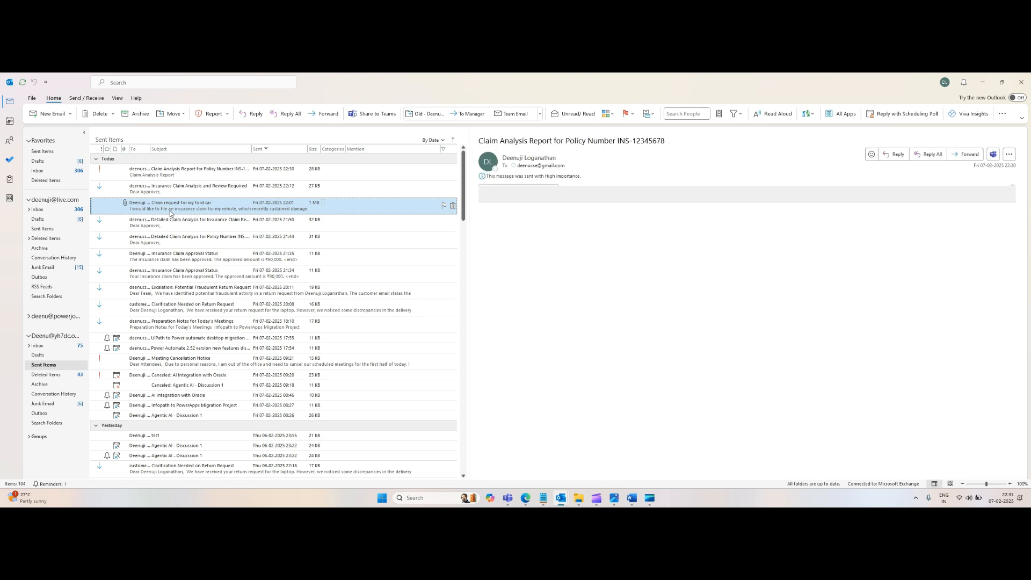
left_click(602, 293)
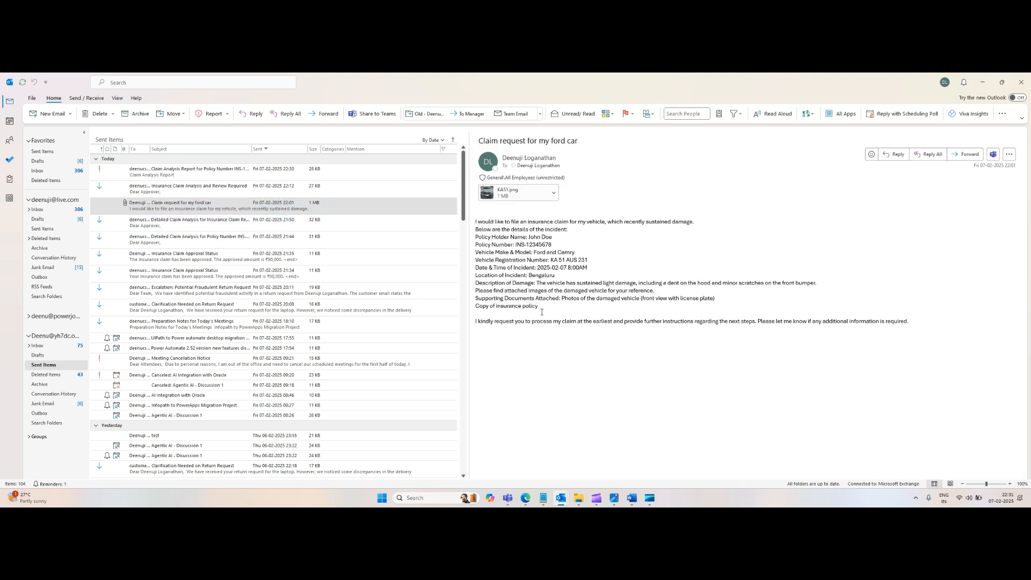
left_click_drag(541, 312, 474, 221)
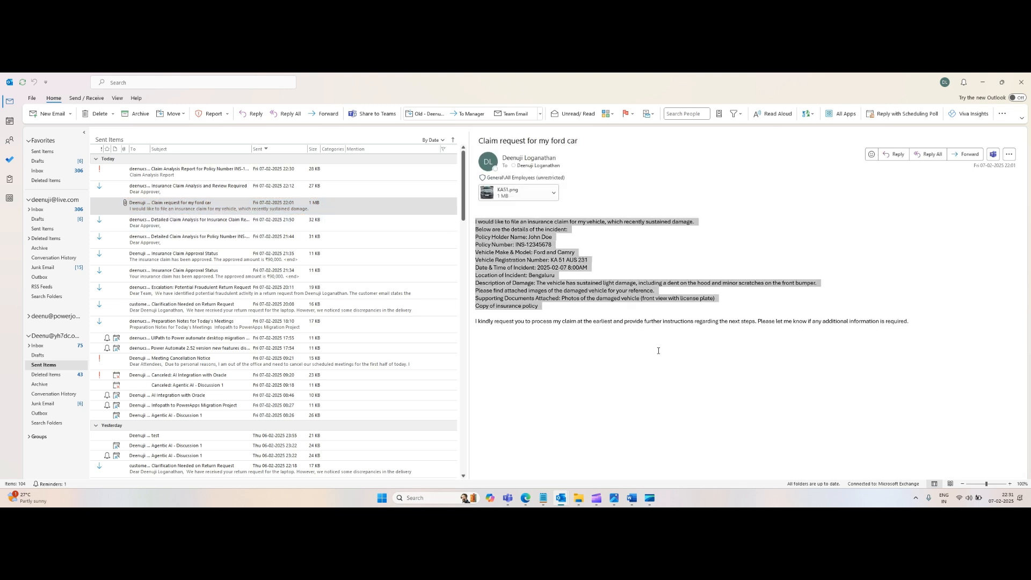
key("alt+Tab")
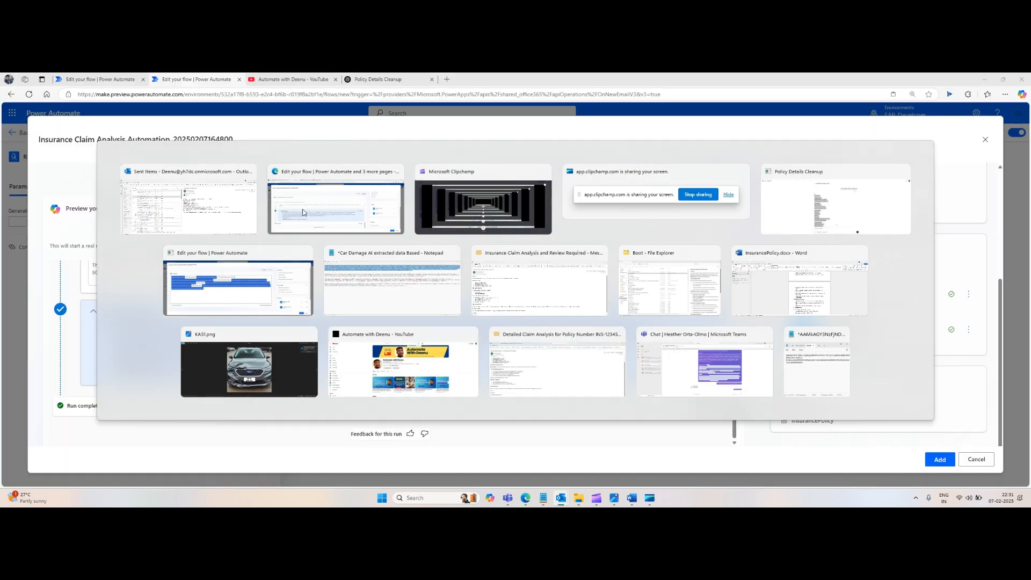
left_click(302, 212)
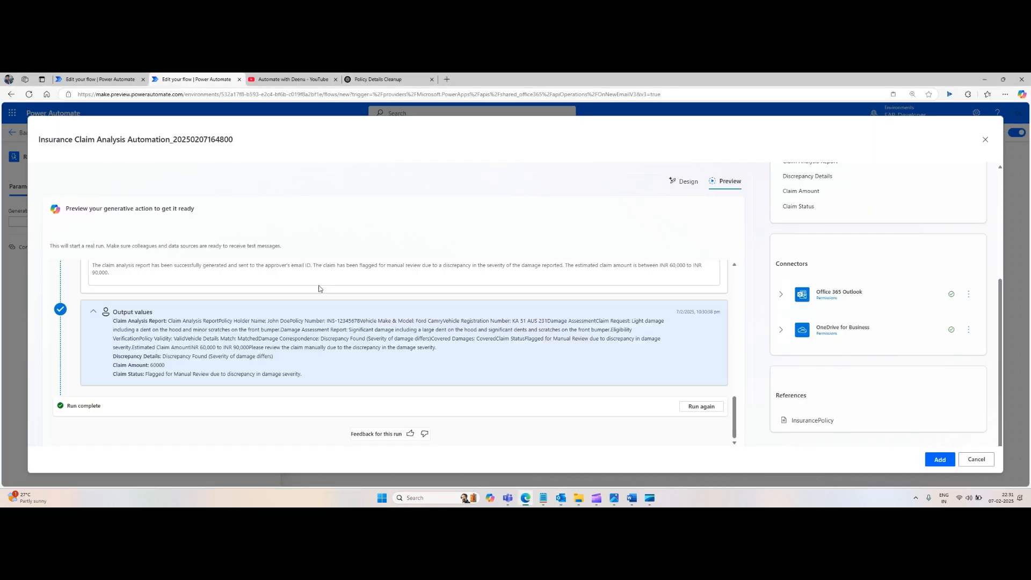
Step: Reopen the sample inputs for another test run
scroll(617, 269, "up", 4)
scroll(204, 305, "up", 4)
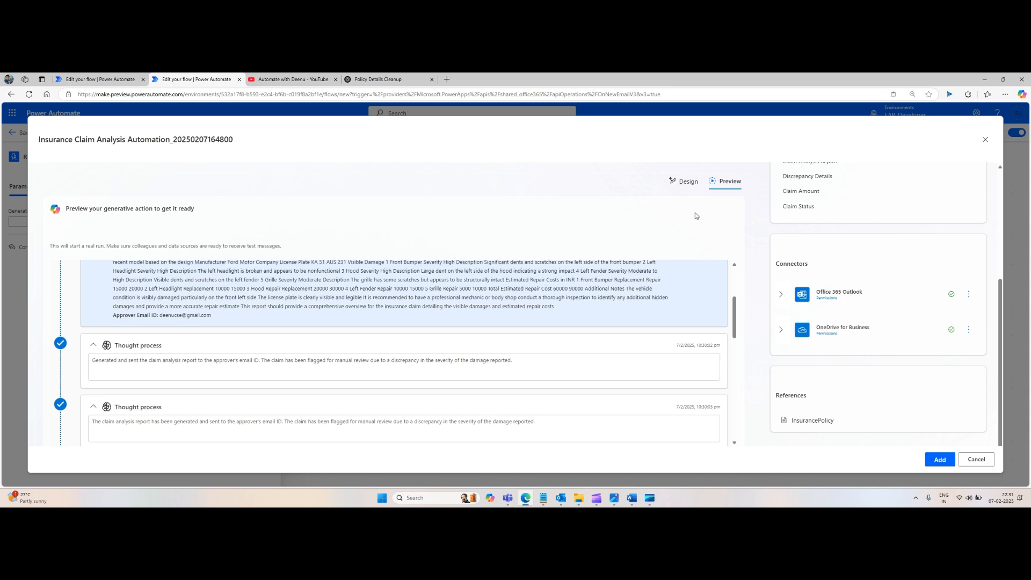
scroll(727, 348, "down", 6)
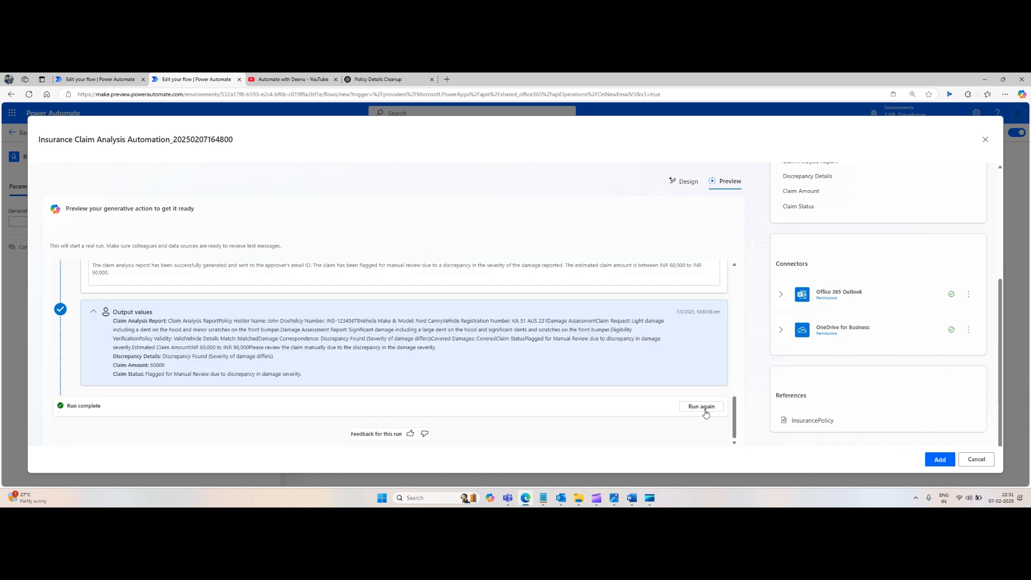
left_click(703, 408)
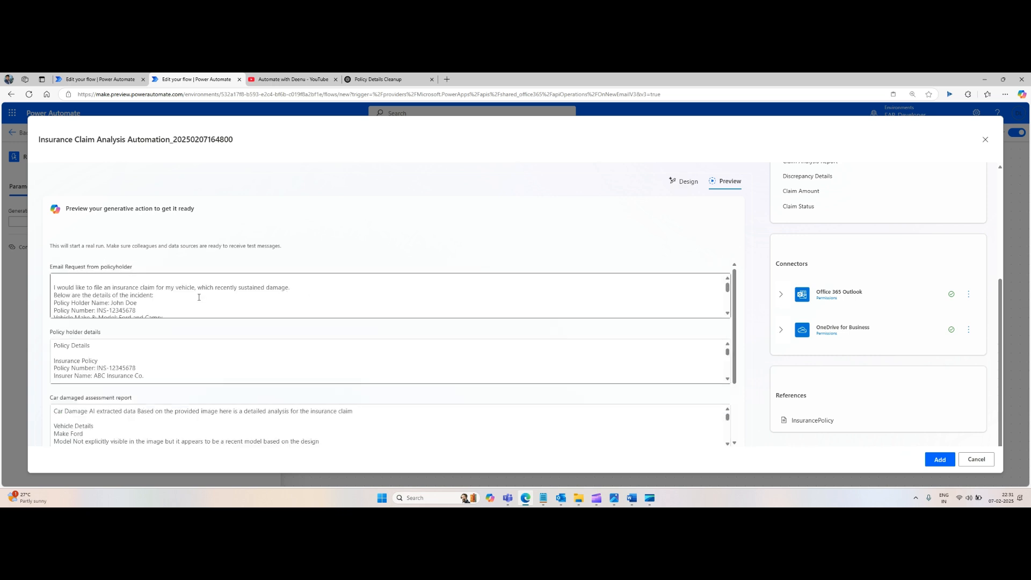
Step: Delete the Description of Damage line from the Email Request from policyholder sample
scroll(199, 356, "down", 1)
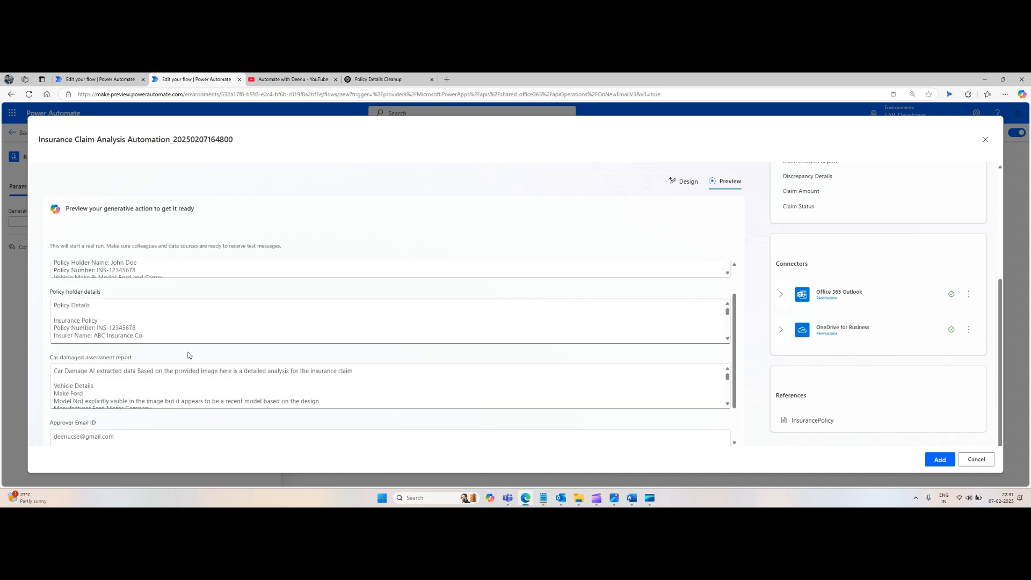
left_click(194, 326)
scroll(253, 335, "up", 1)
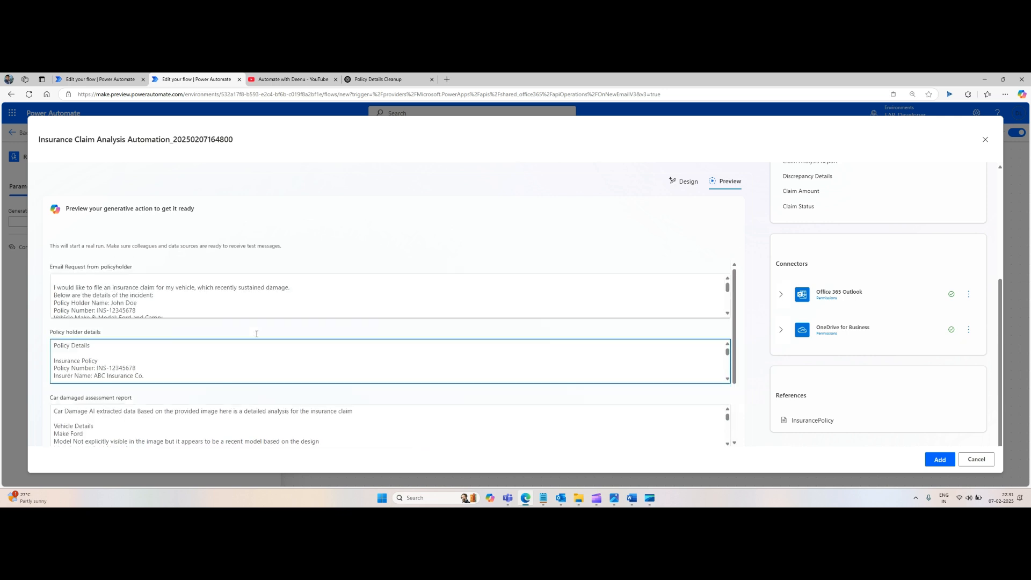
scroll(220, 301, "down", 2)
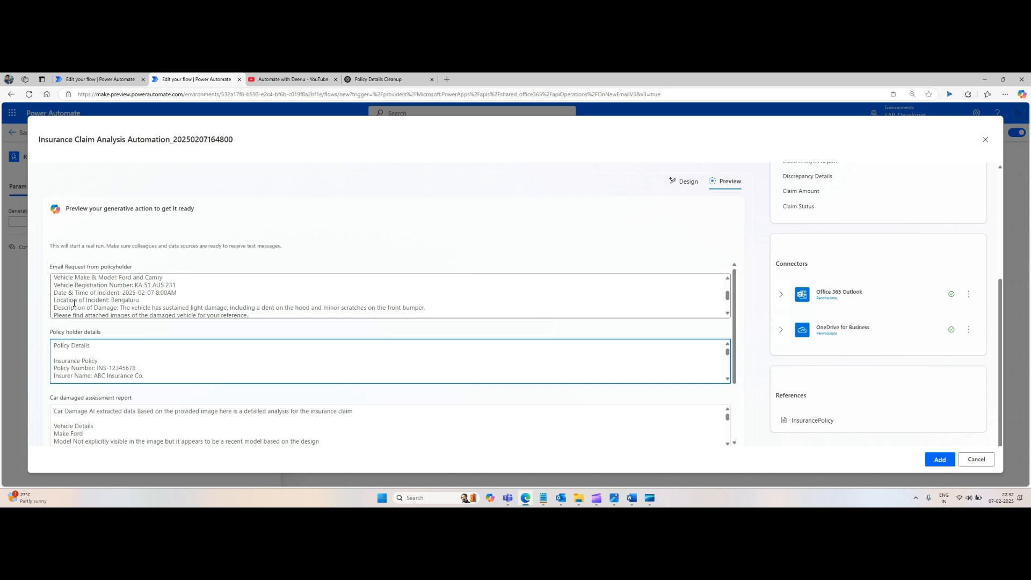
left_click_drag(55, 307, 427, 306)
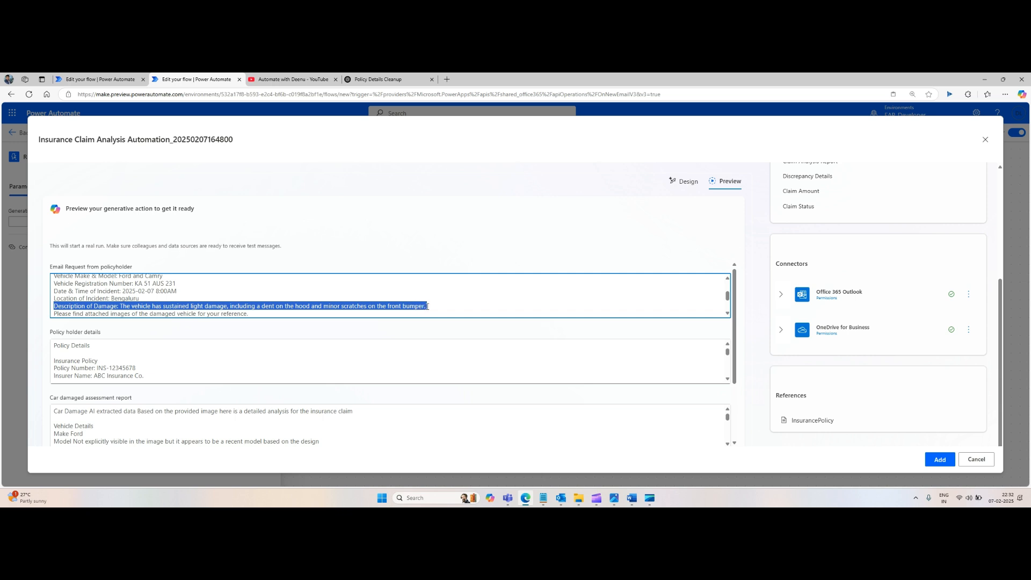
key("BackSpace")
Step: Try running the generative action preview with the edited policyholder e-mail sample
scroll(371, 293, "down", 2)
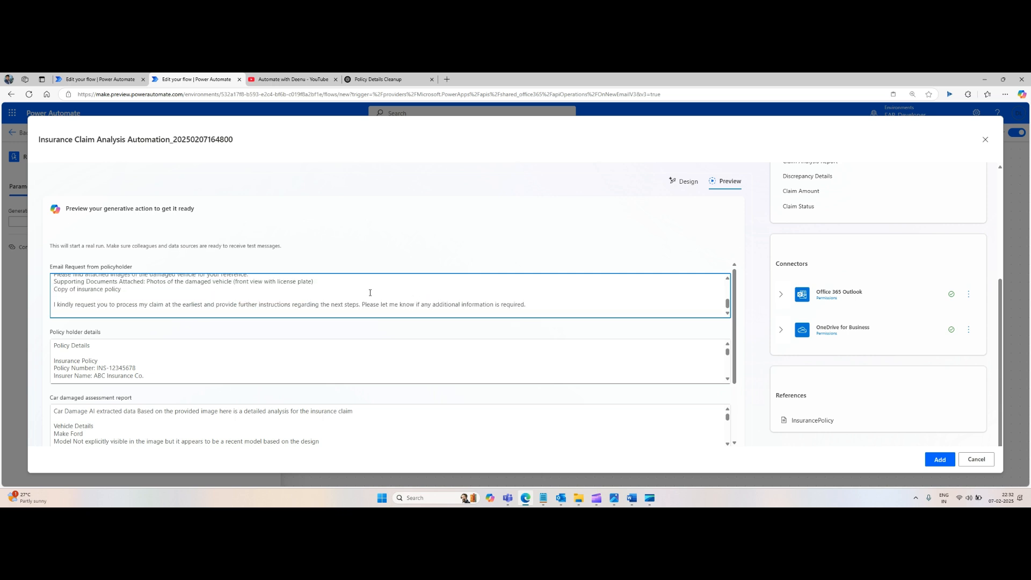
scroll(370, 292, "up", 2)
scroll(370, 293, "down", 2)
left_click_drag(311, 280, 329, 288)
left_click(329, 296)
scroll(329, 296, "down", 1)
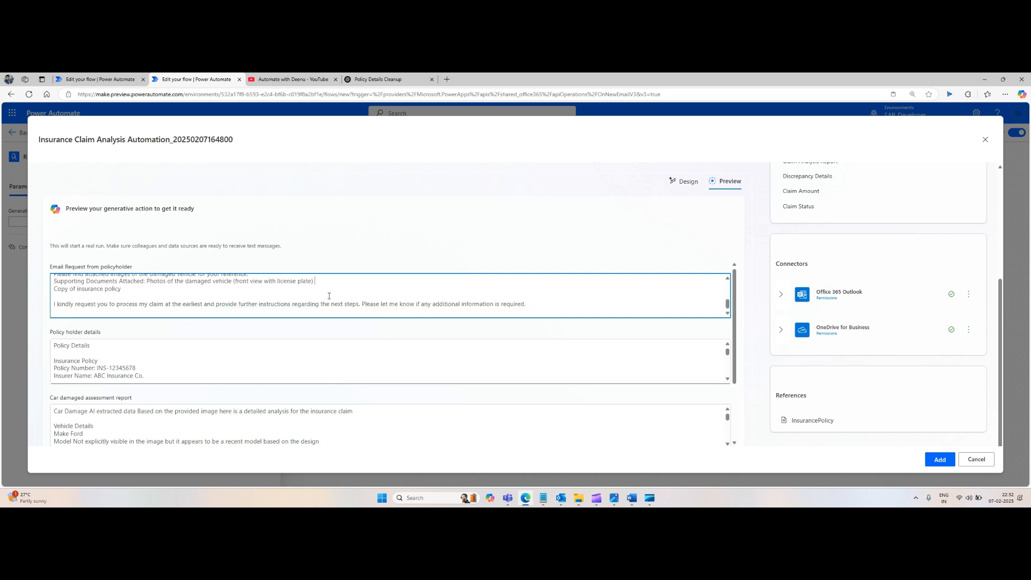
scroll(515, 274, "up", 3)
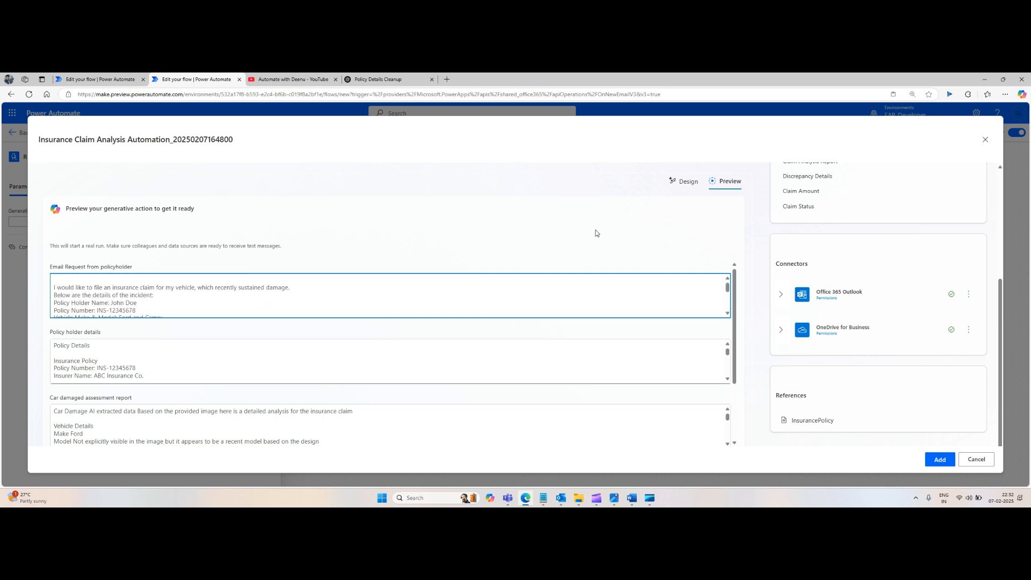
scroll(564, 317, "down", 3)
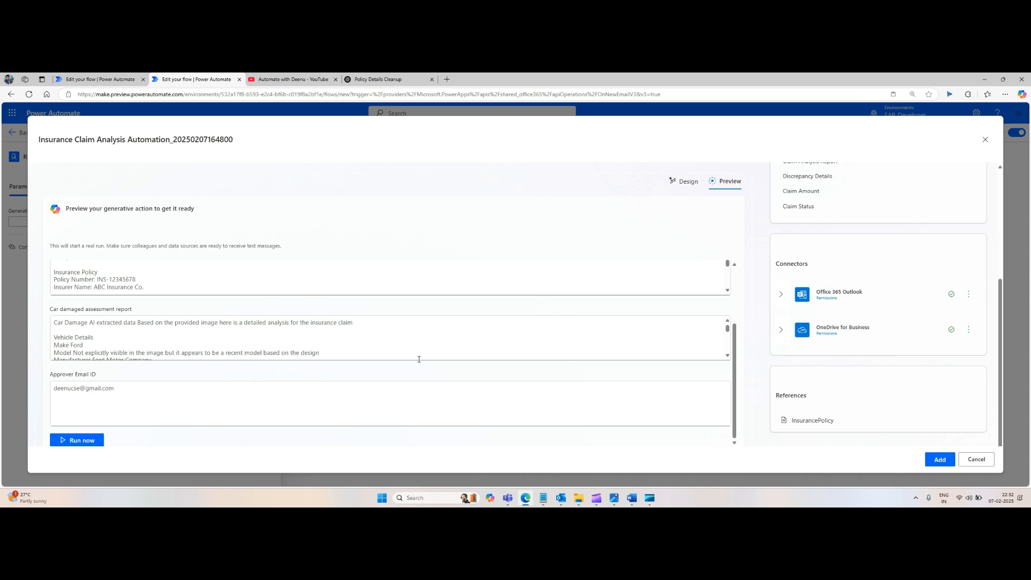
scroll(176, 339, "down", 5)
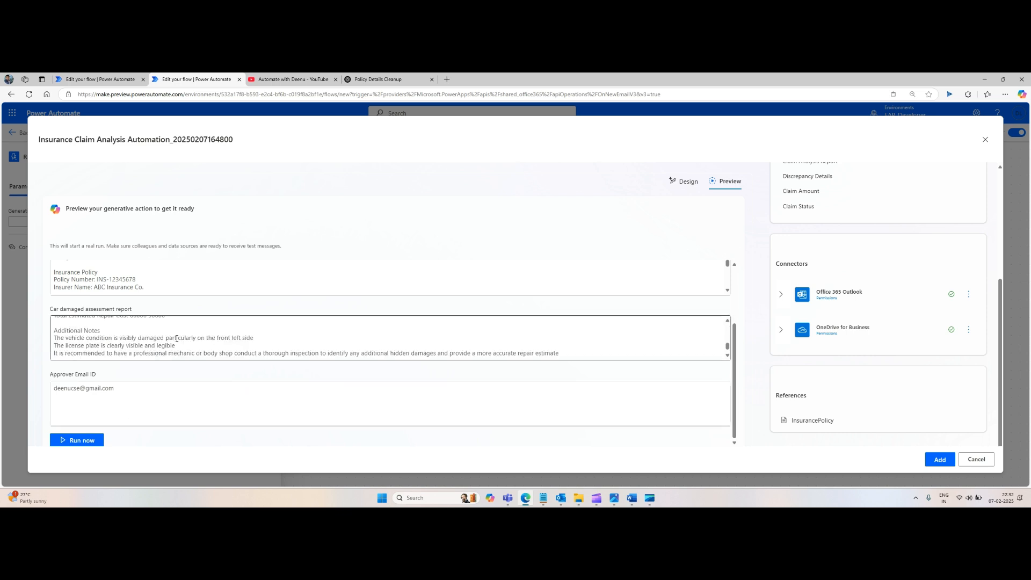
scroll(177, 339, "down", 1)
left_click(80, 442)
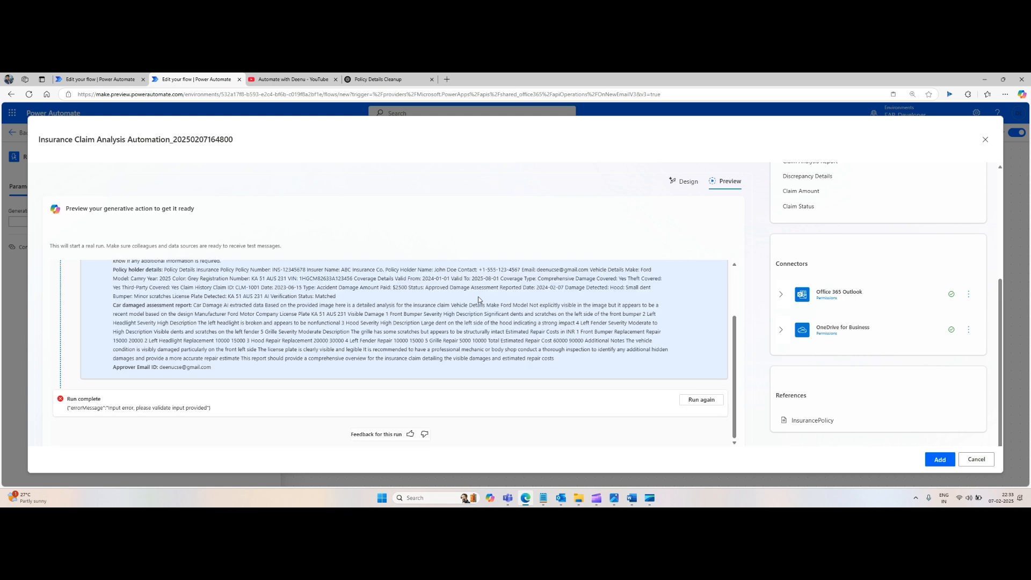
Step: Rerun the preview, allow the Send an email (V2) action to run, and review the run results
scroll(591, 335, "up", 2)
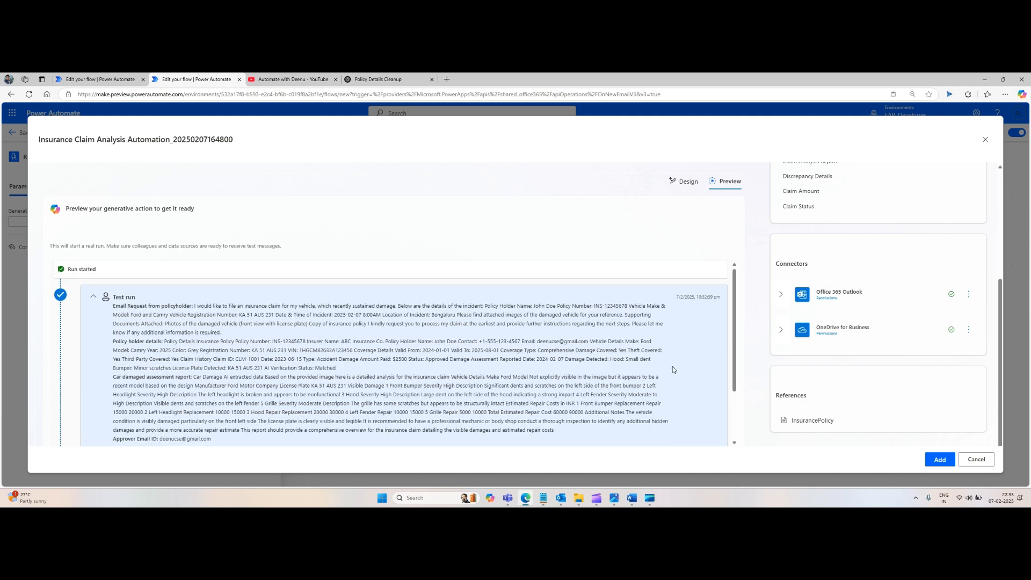
scroll(672, 370, "down", 2)
left_click(701, 399)
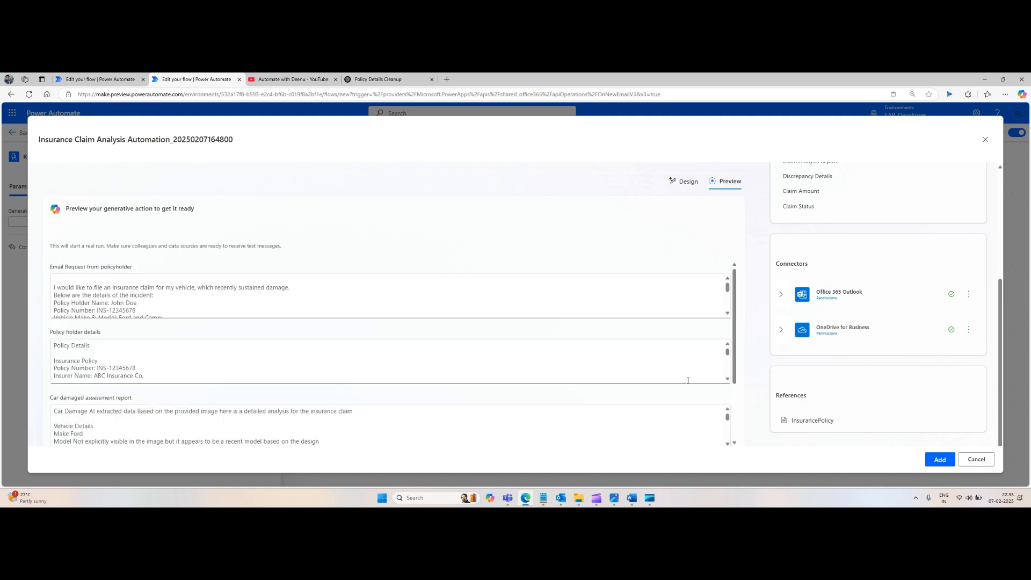
scroll(688, 380, "down", 5)
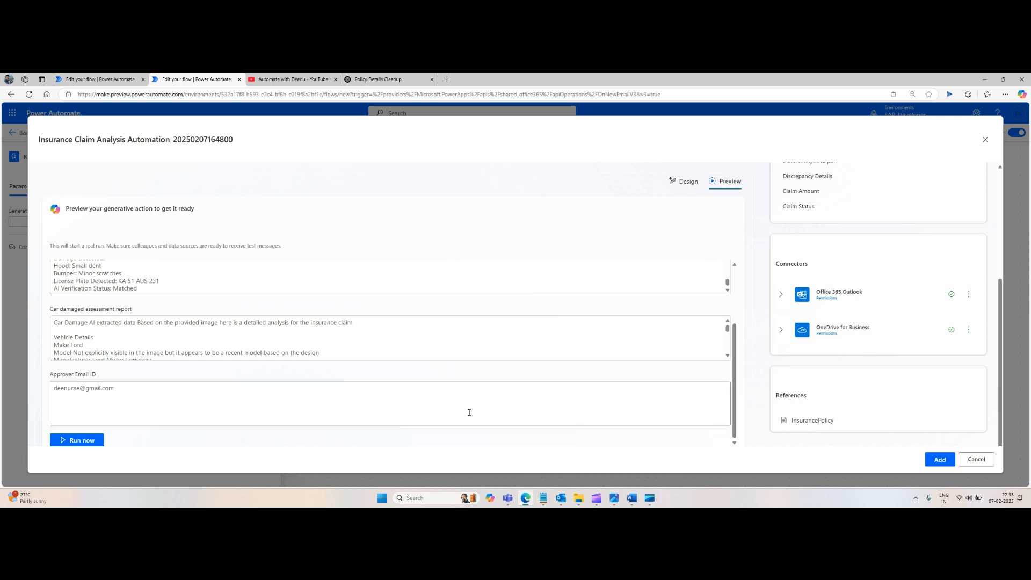
left_click(85, 440)
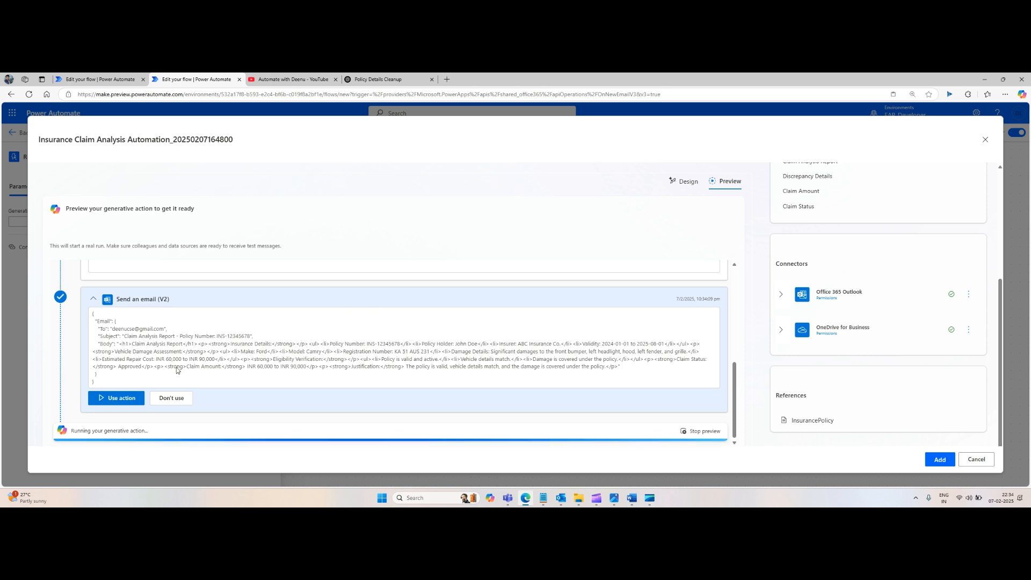
left_click(121, 399)
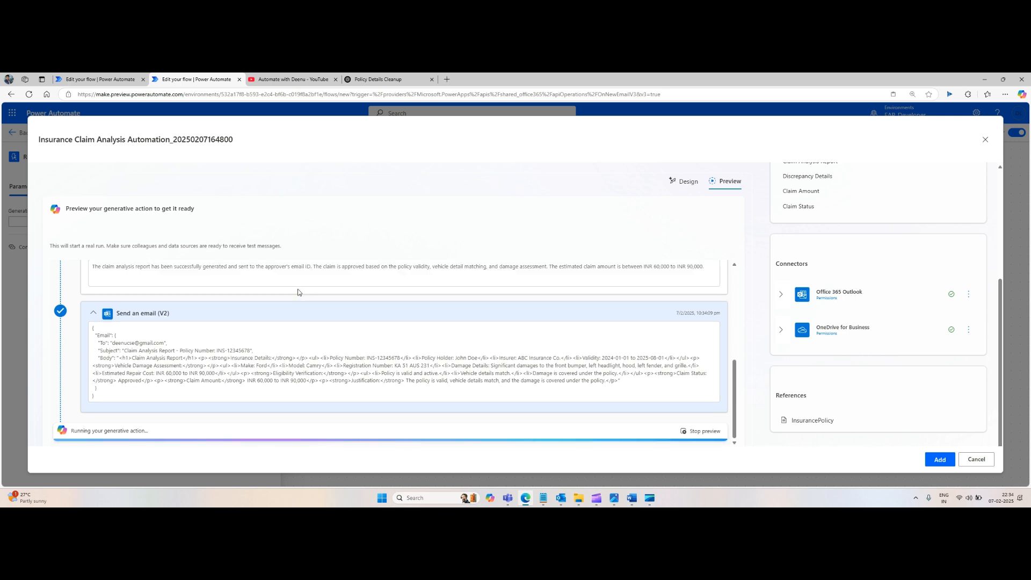
scroll(299, 293, "up", 1)
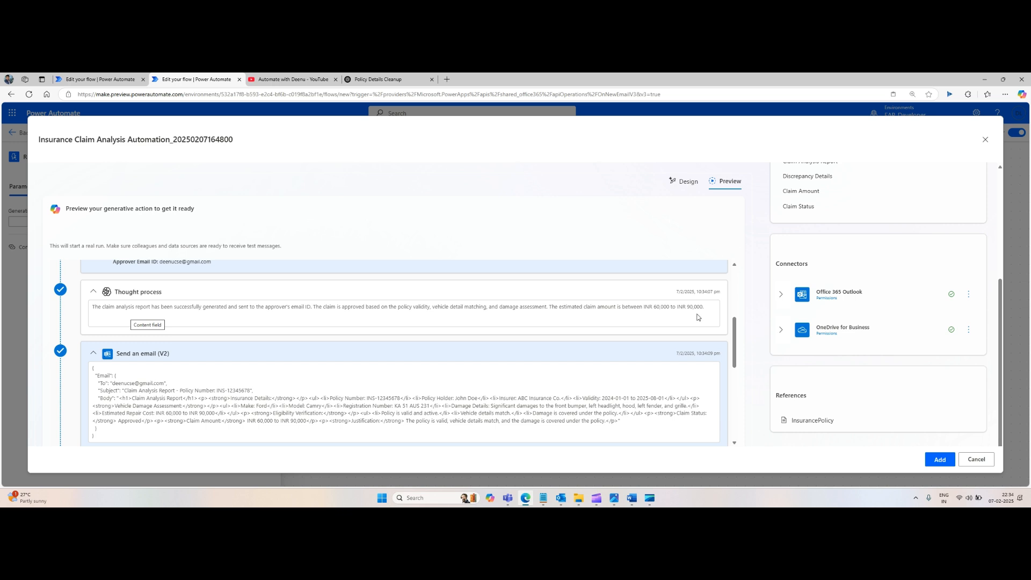
scroll(488, 324, "down", 3)
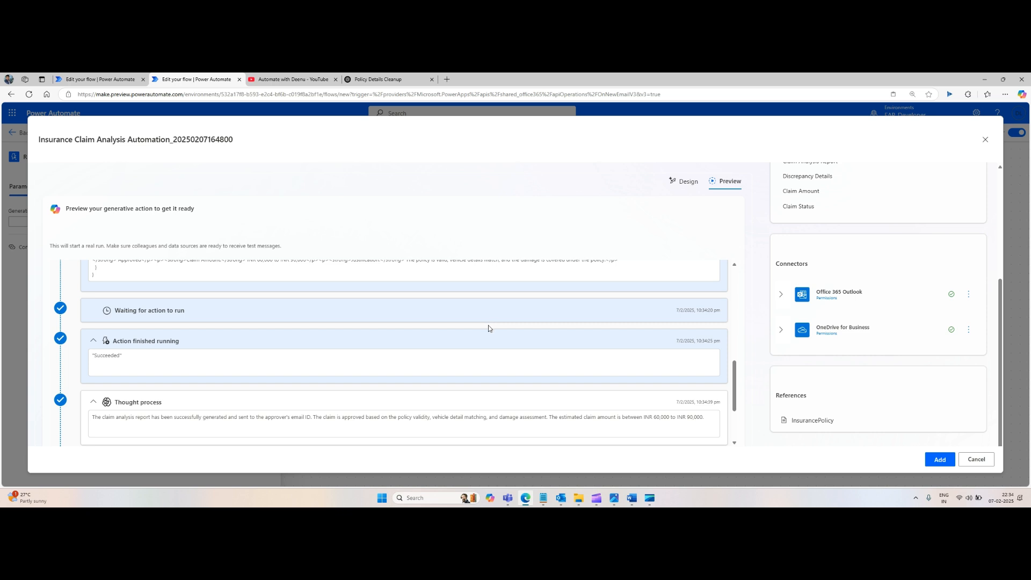
scroll(488, 325, "down", 3)
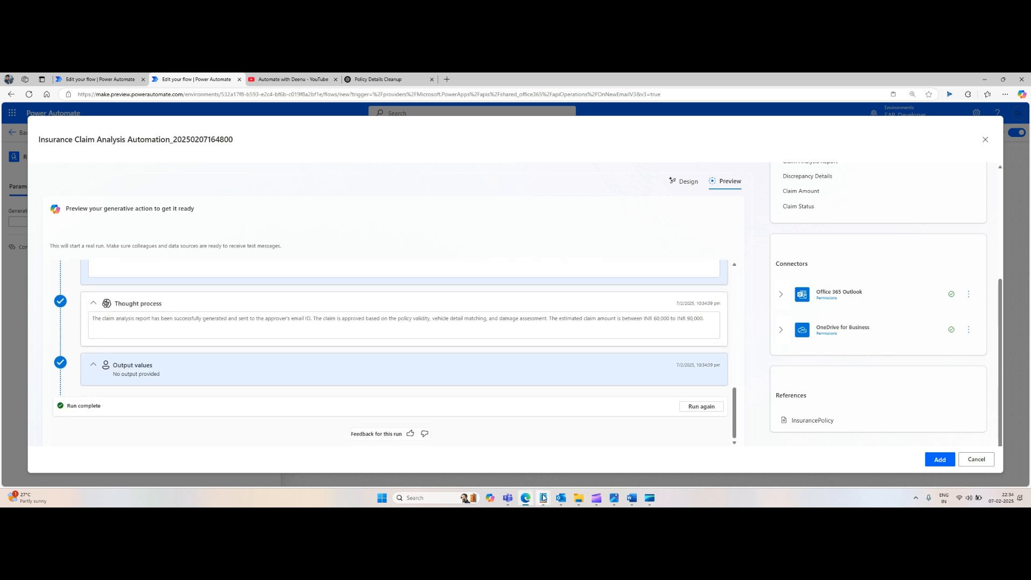
Step: Open the newest Claim Analysis Report e-mail in Outlook and review its claim status, amount and justification
mouse_move(565, 498)
left_click(472, 462)
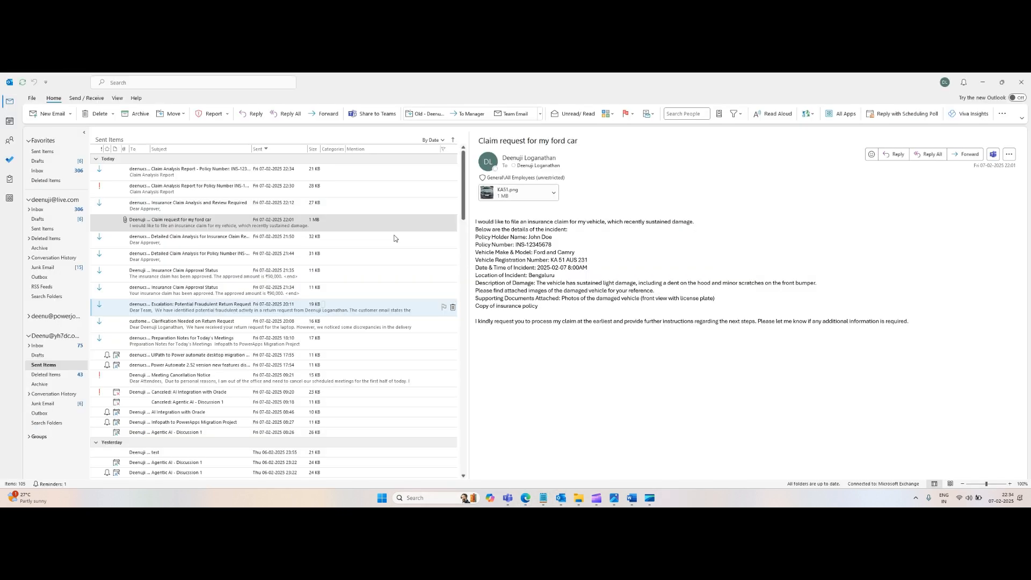
left_click(196, 173)
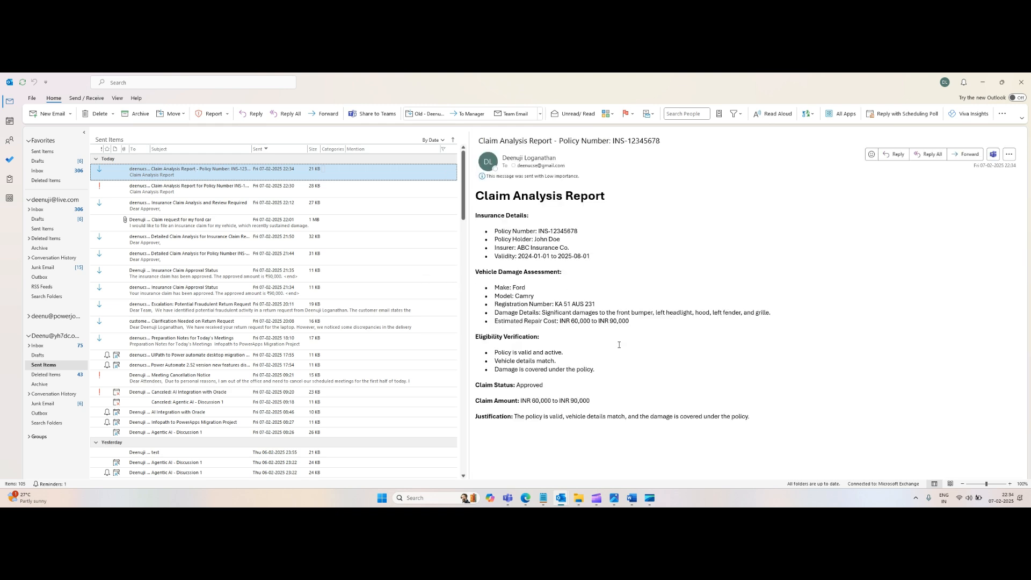
left_click_drag(494, 386, 551, 384)
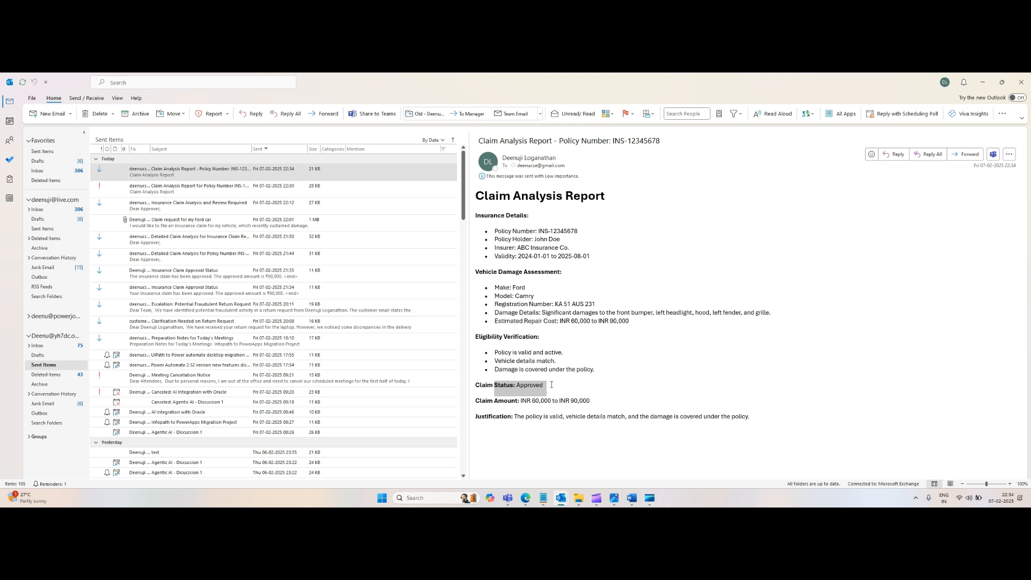
left_click(574, 405)
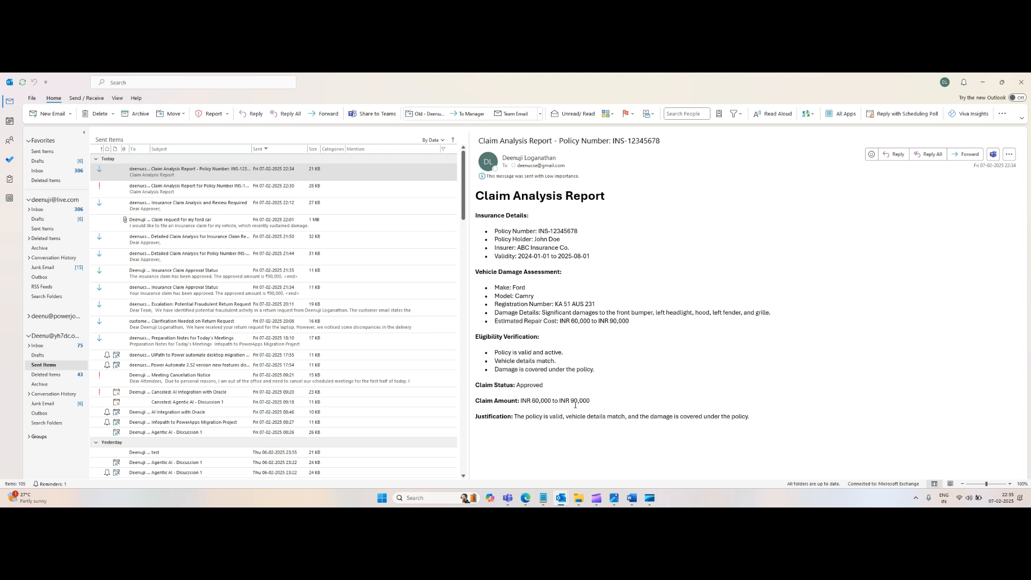
double_click(490, 422)
triple_click(554, 418)
left_click(608, 419)
left_click_drag(750, 418, 470, 425)
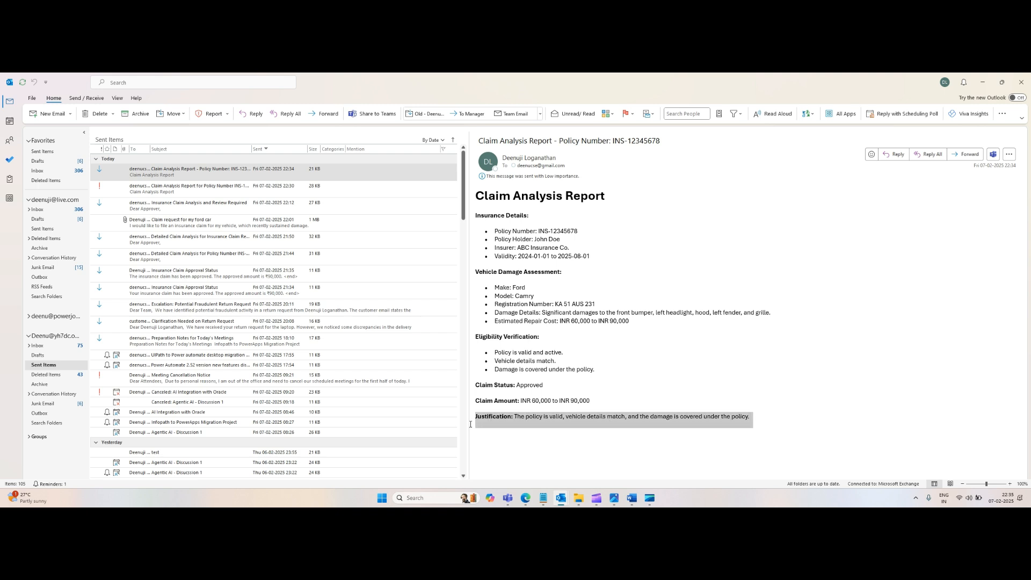
left_click(607, 405)
left_click_drag(593, 399, 528, 402)
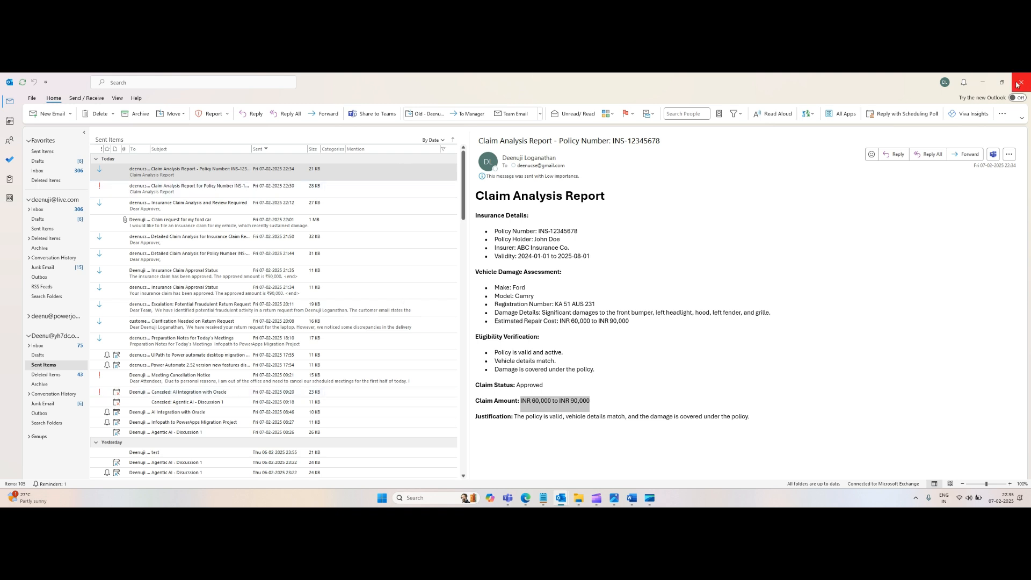
left_click(986, 83)
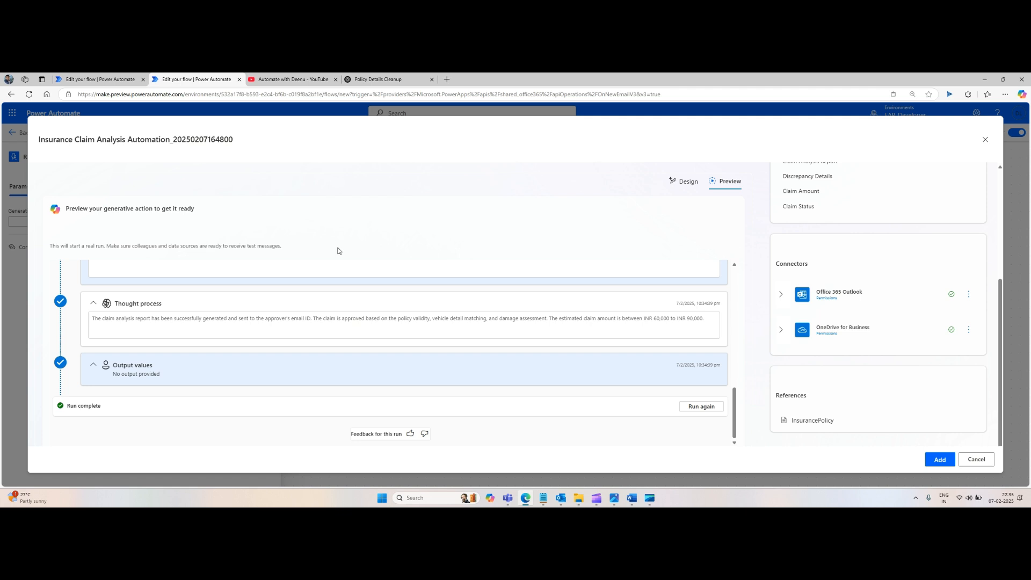
Step: Add the generative action to the flow and reopen the Run a generative action step
left_click(940, 460)
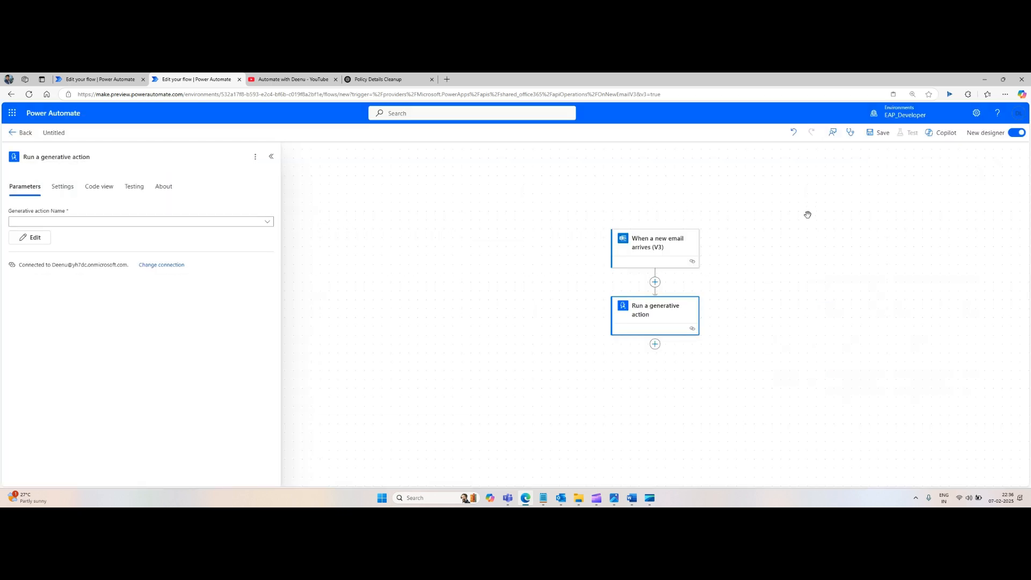
left_click(267, 221)
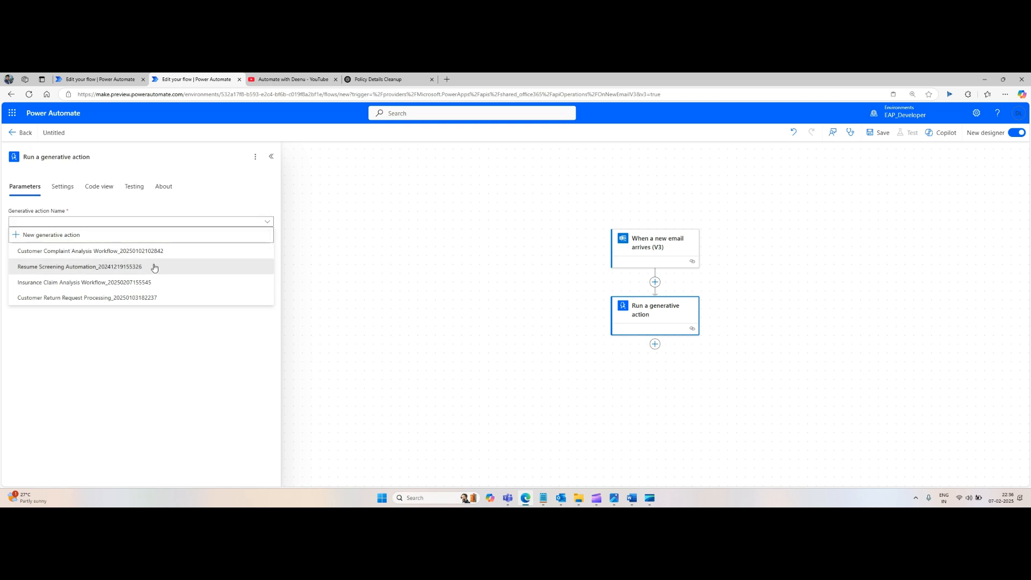
left_click(324, 239)
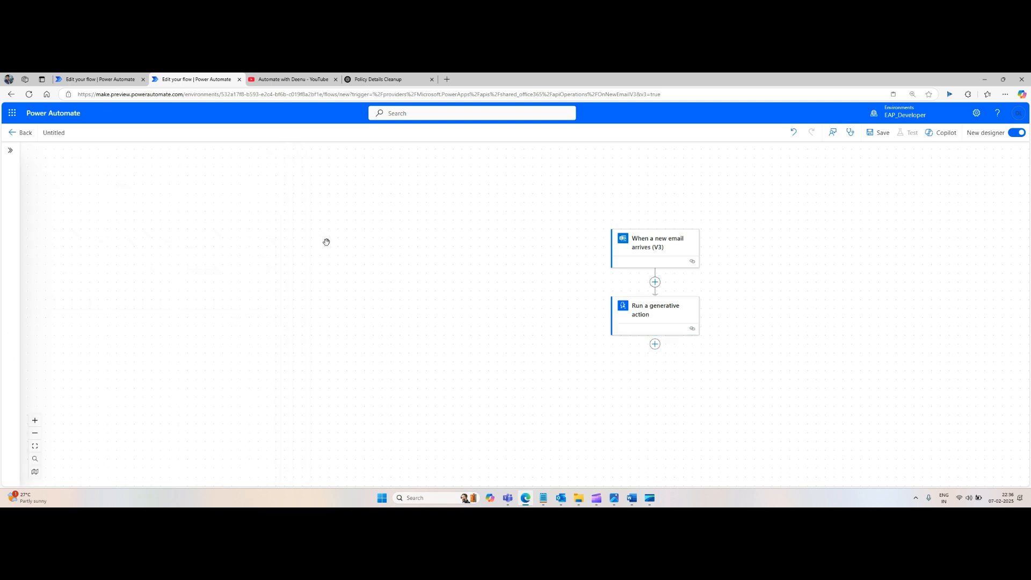
left_click(656, 320)
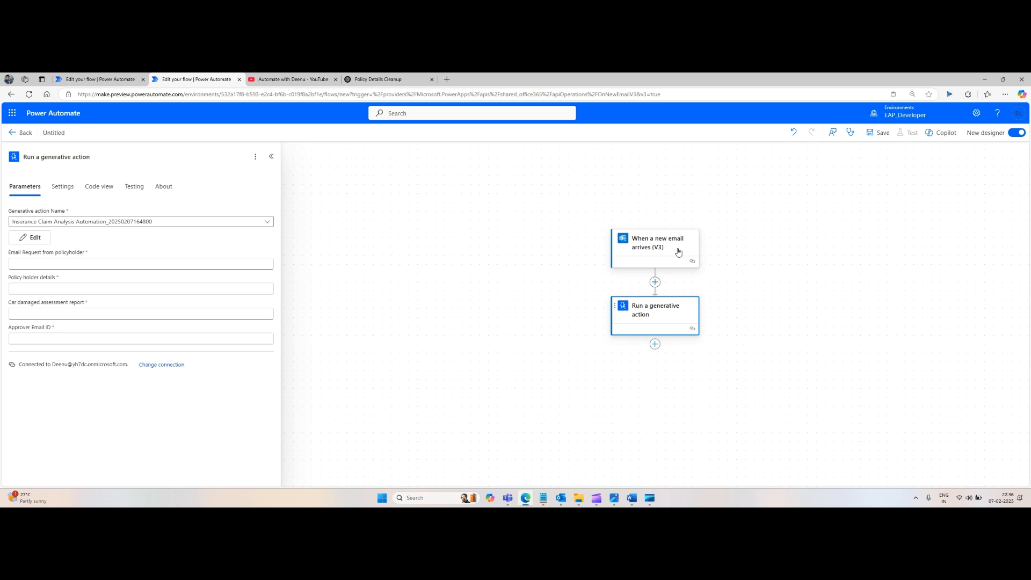
Step: Set Email Request from policyholder to the new e-mail trigger's Body dynamic value
left_click(269, 263)
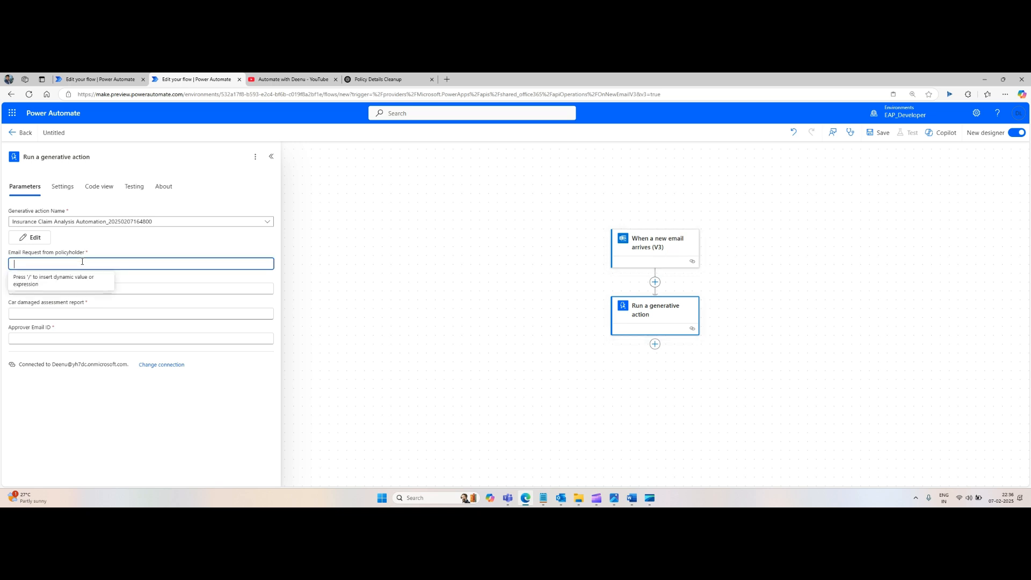
left_click(274, 258)
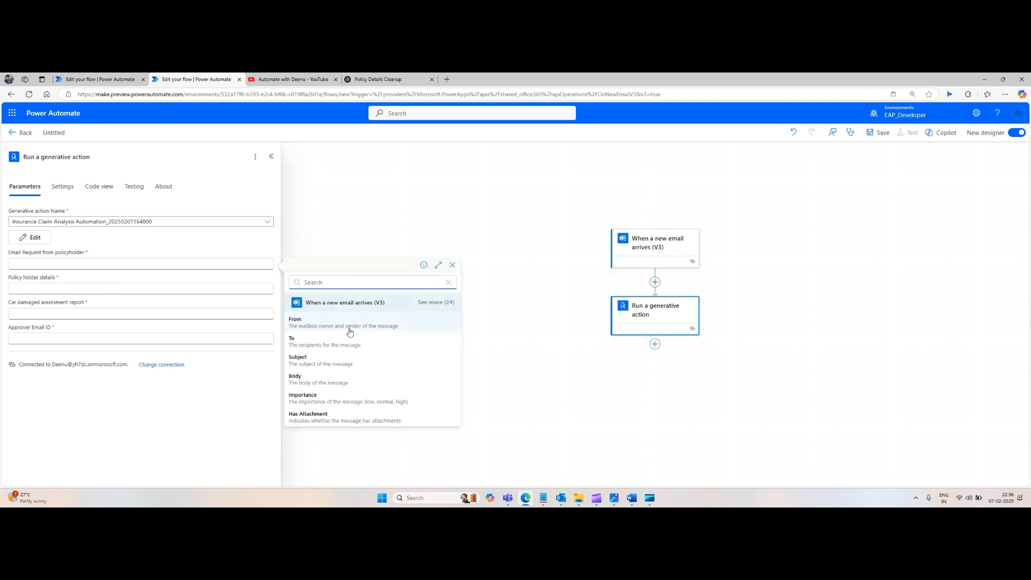
left_click(324, 382)
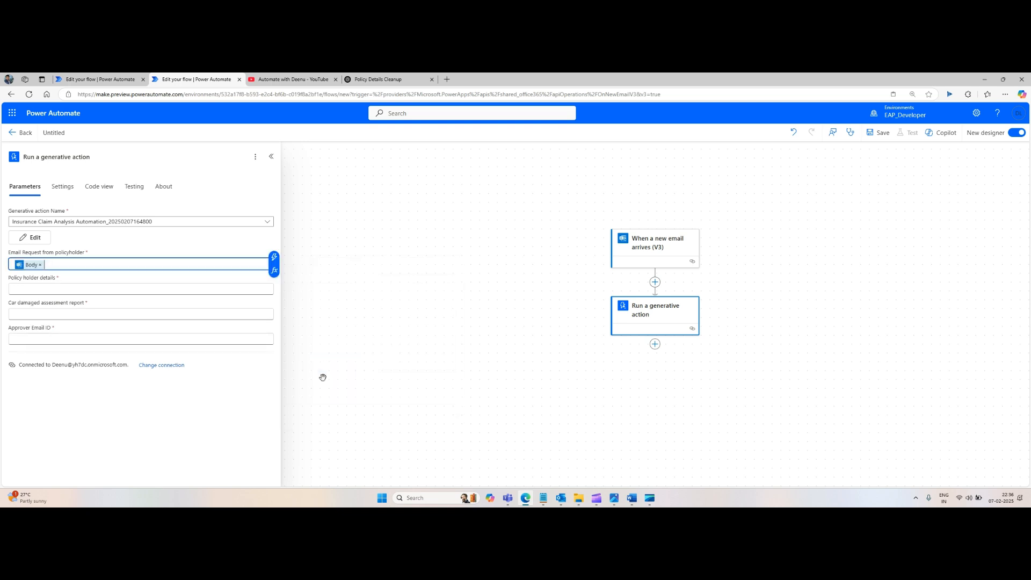
Step: Inspect the empty Policy holder details and Car damaged assessment report inputs
left_click(48, 290)
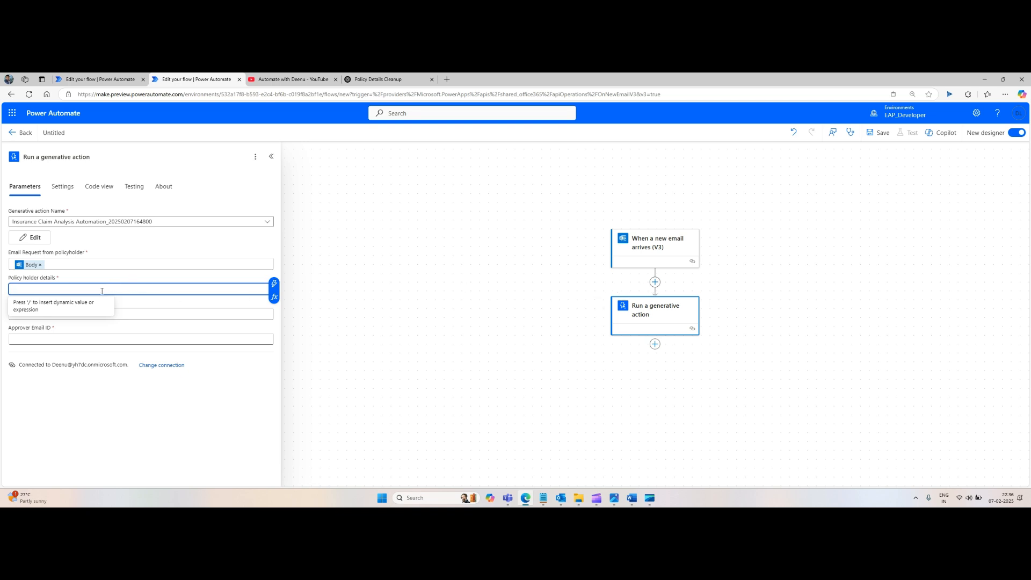
left_click(497, 365)
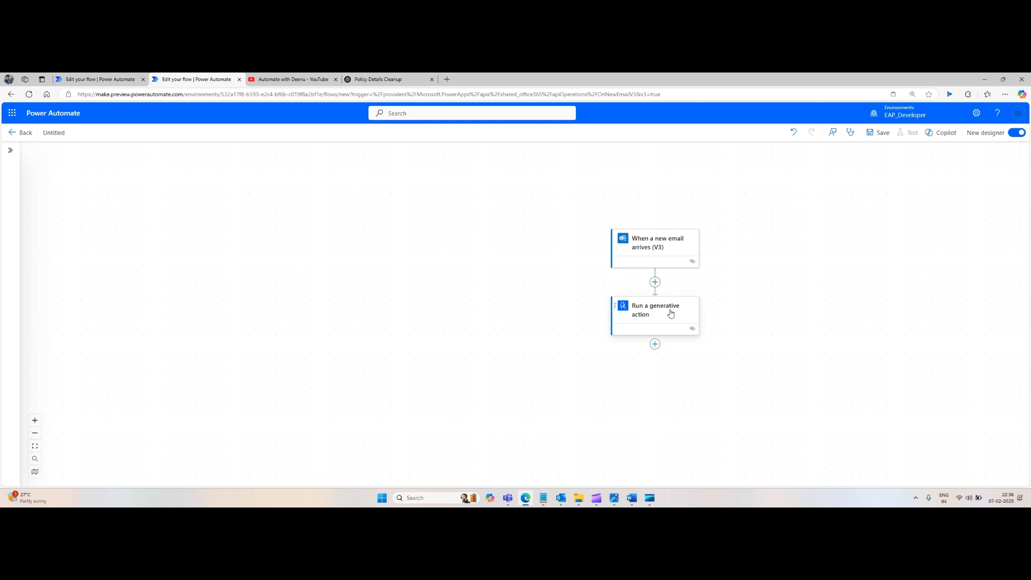
left_click(635, 314)
left_click(65, 313)
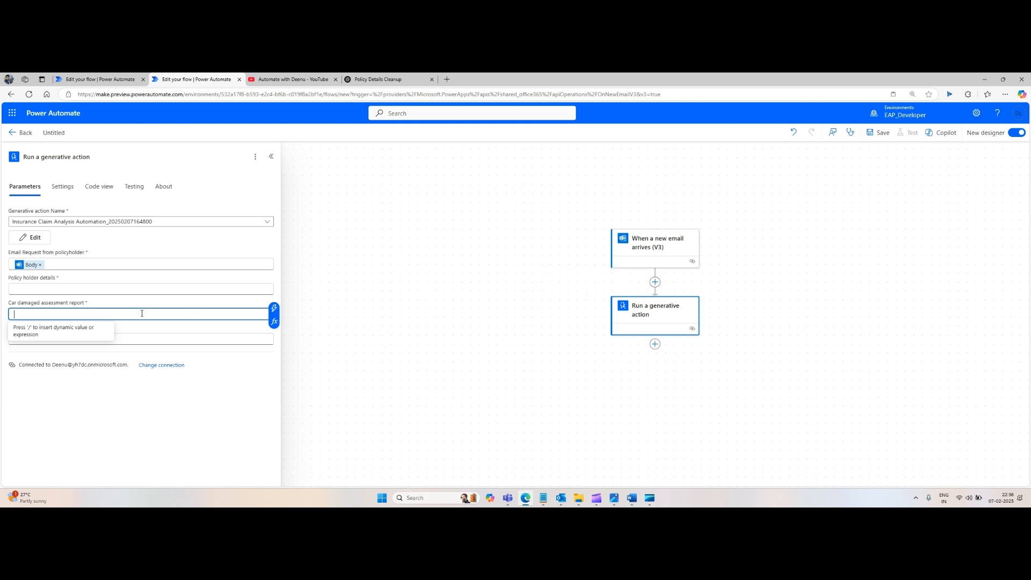
left_click(357, 334)
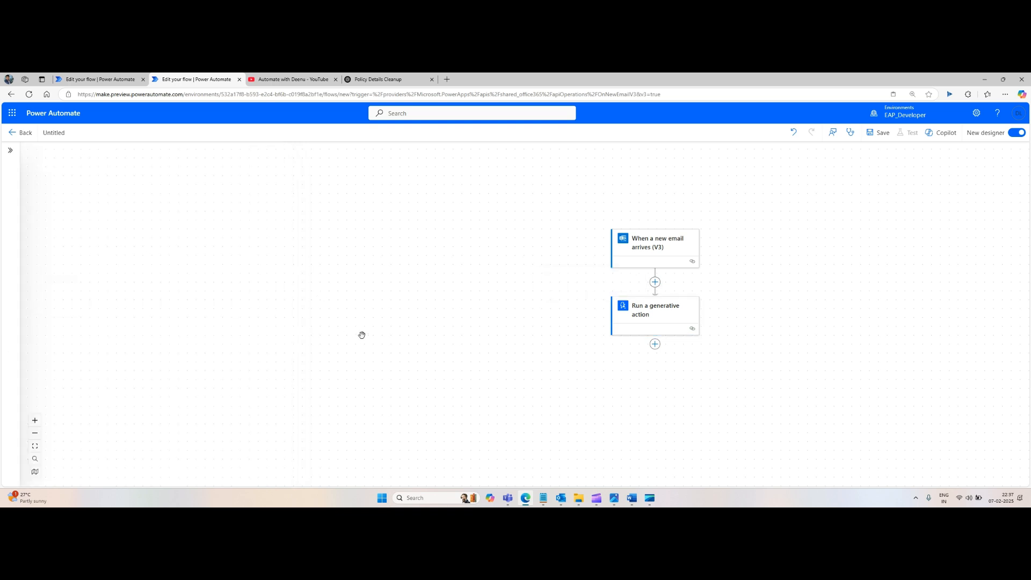
left_click(620, 330)
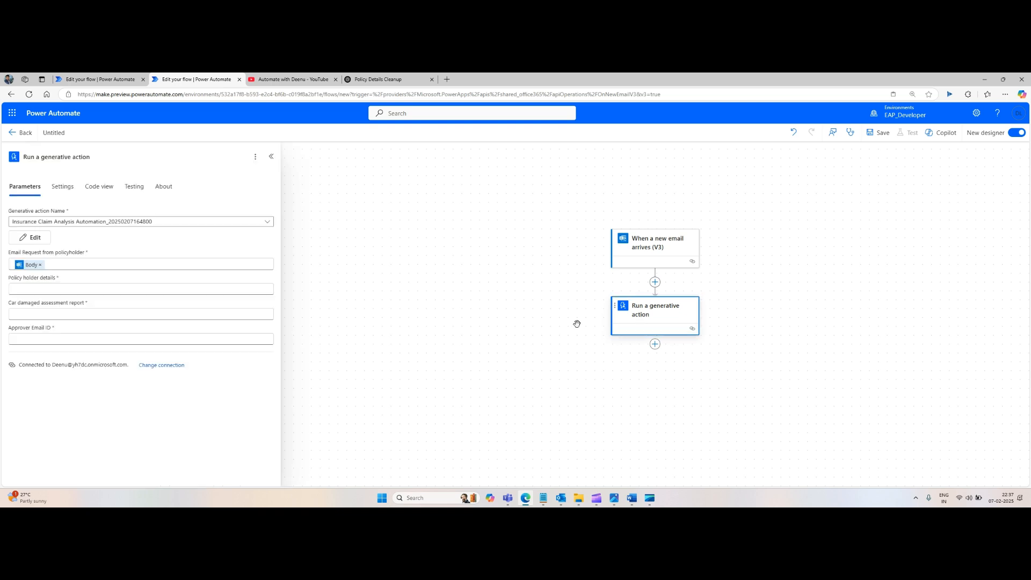
left_click(63, 338)
type("dee")
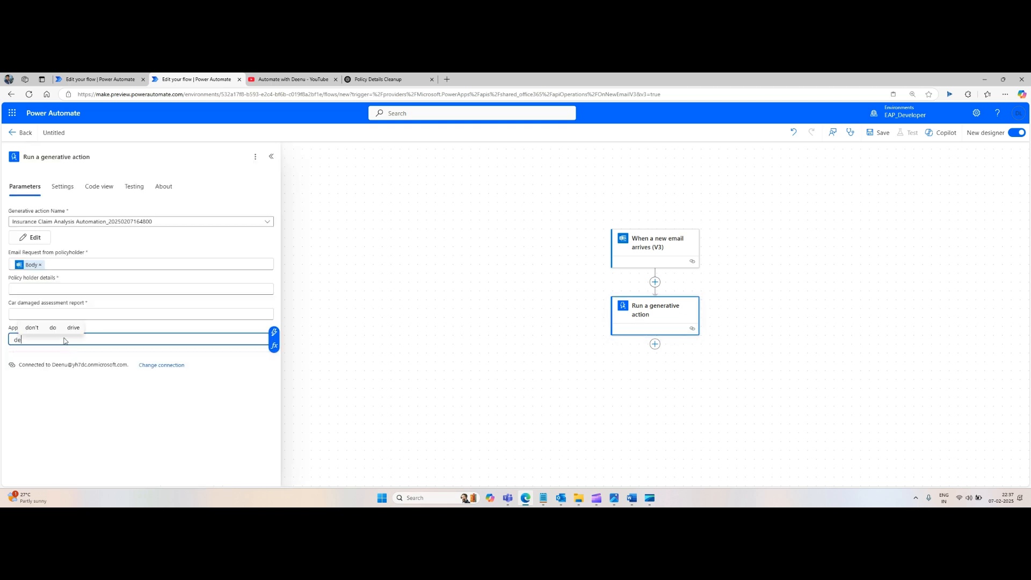
key("BackSpace")
key("BackSpace")
key("BackSpace")
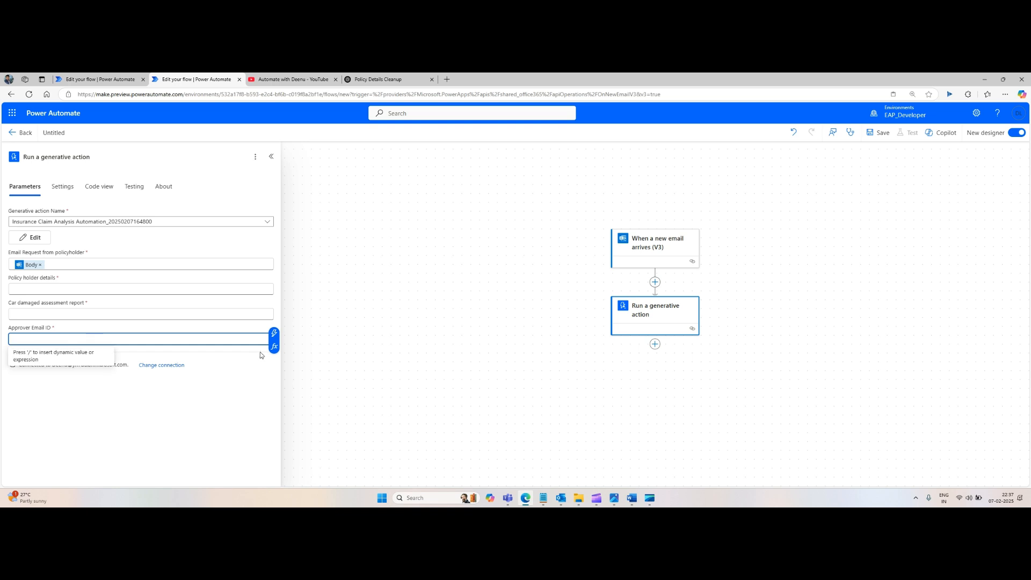
left_click(274, 333)
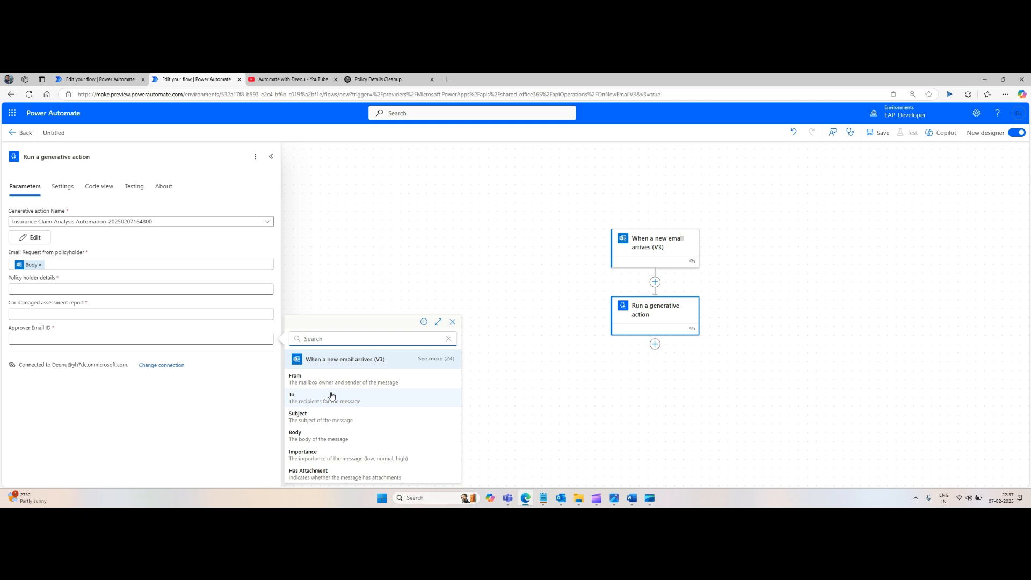
left_click(532, 364)
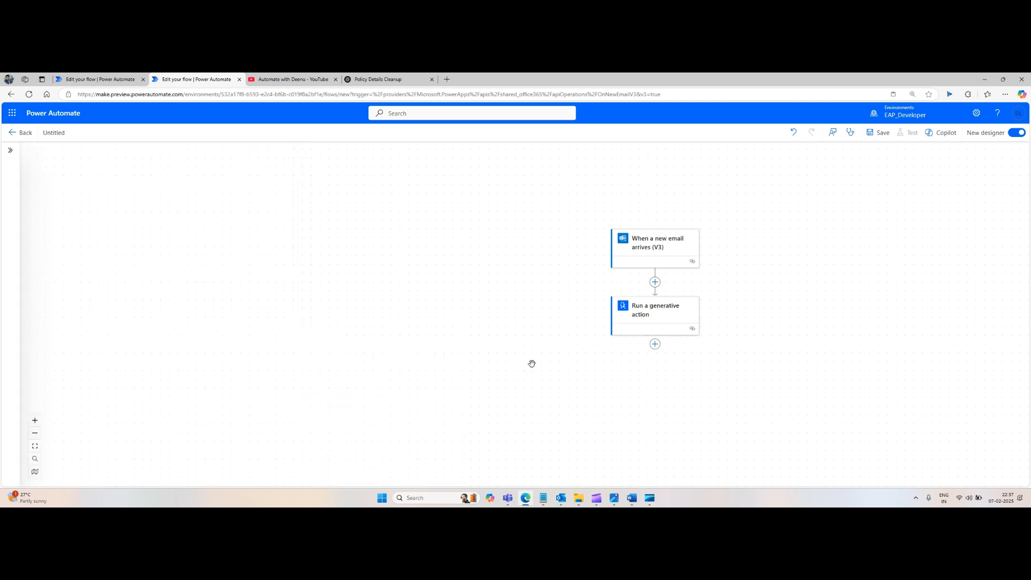
left_click_drag(548, 269, 441, 252)
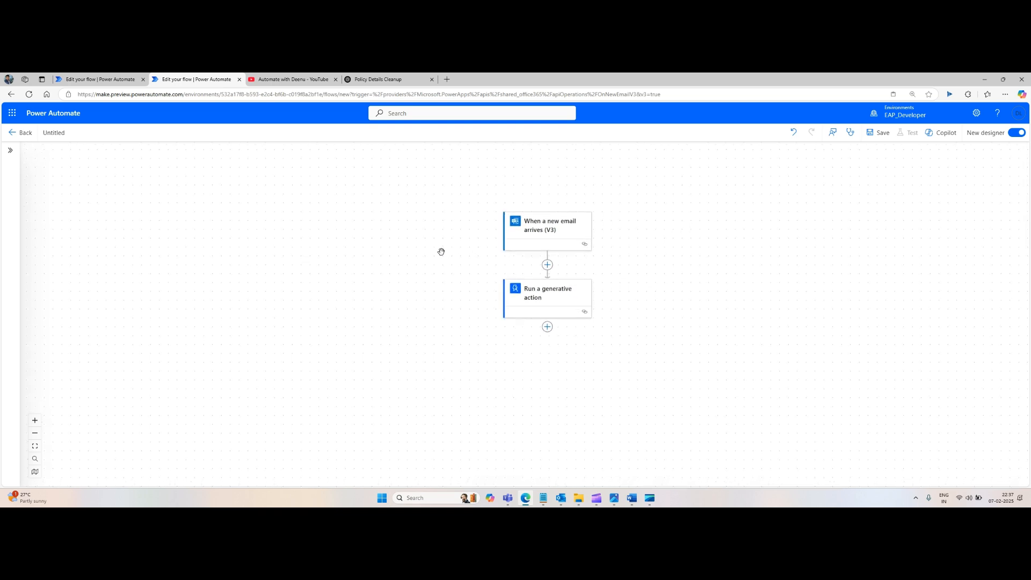